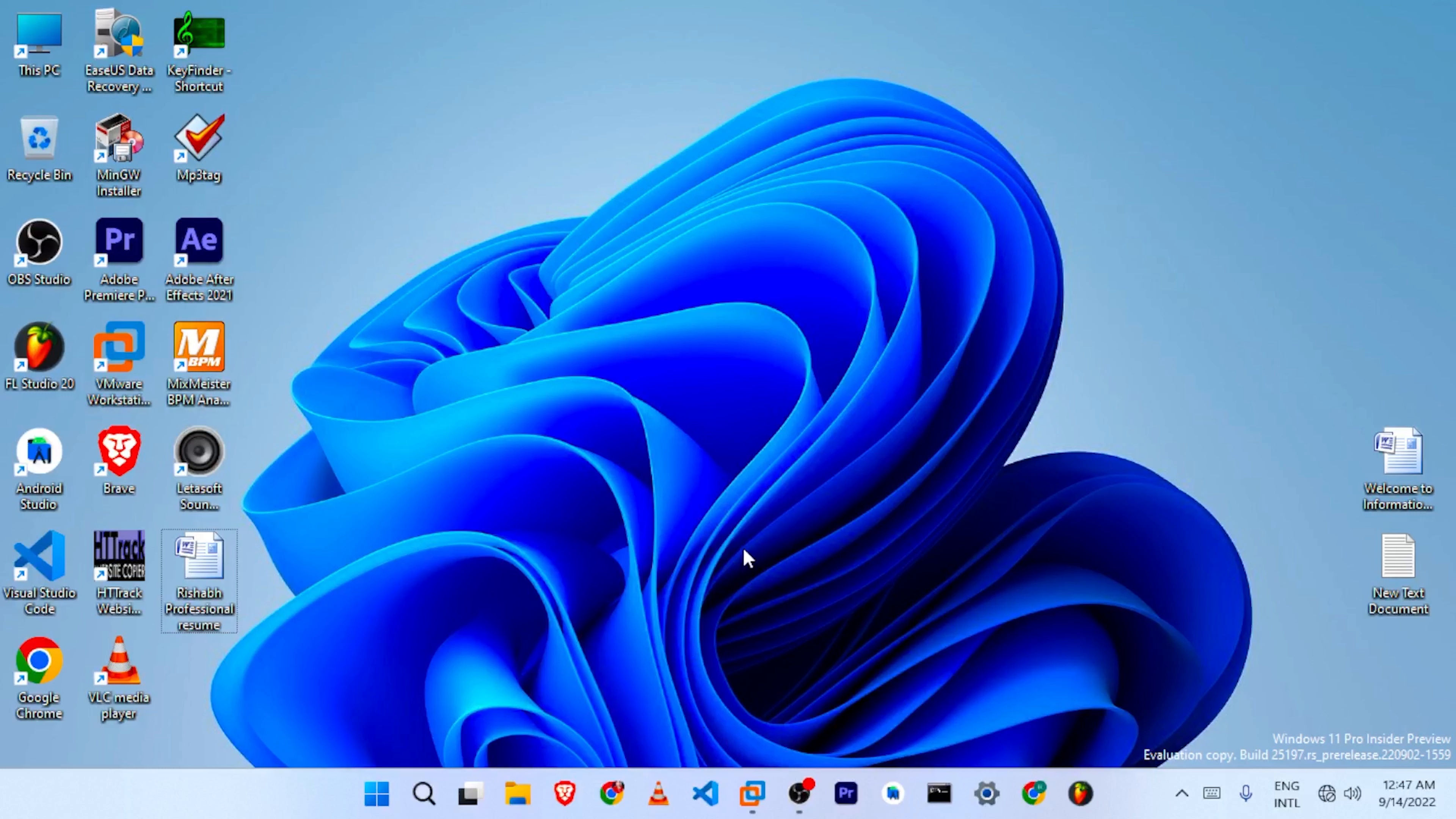
Step: Switch to VMware Workstation and start a new virtual machine with the Typical configuration, leaving the operating system installation for later
{"action": "mouse_move", "coordinate": [751, 793]}
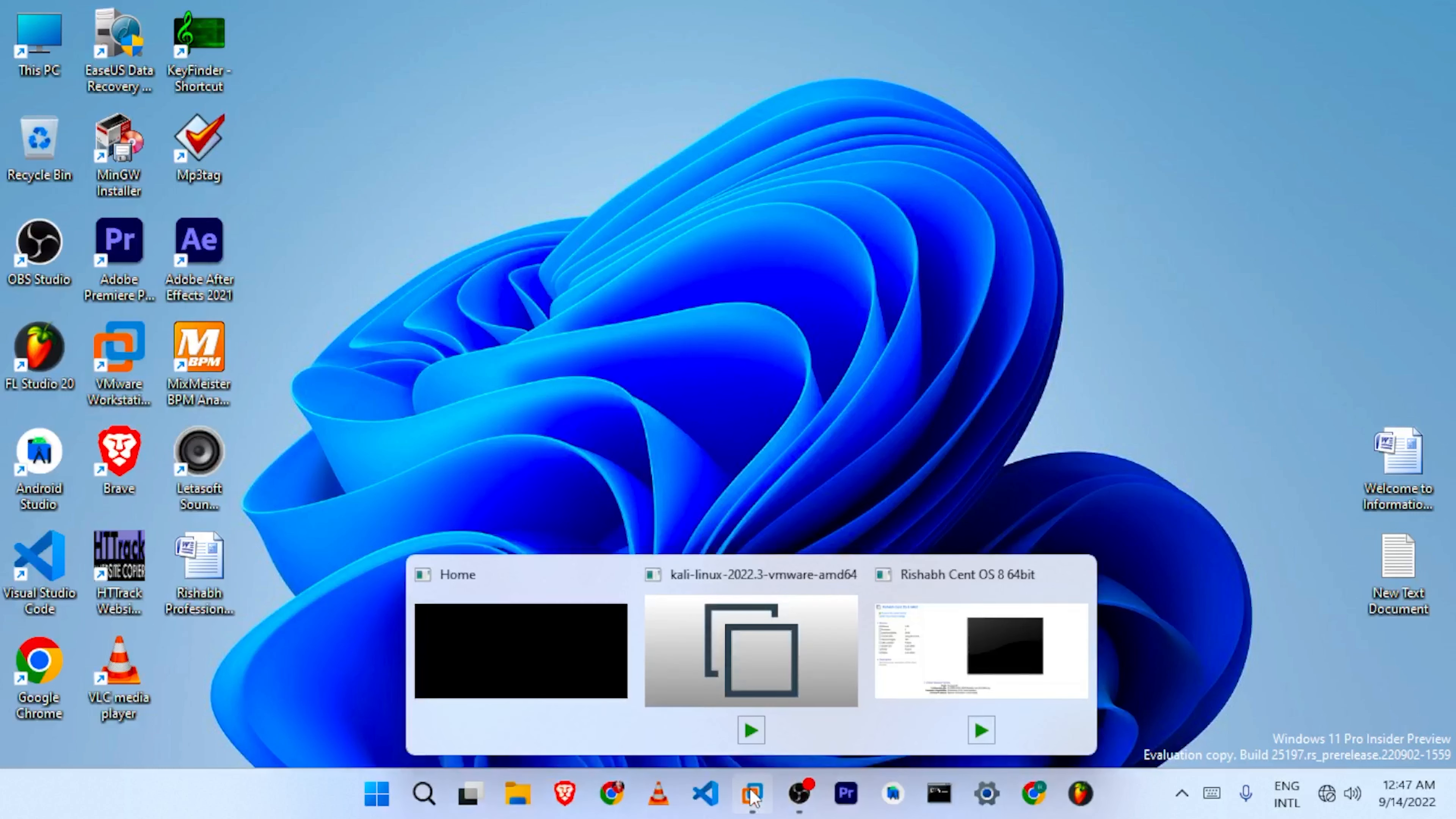
{"action": "left_click", "coordinate": [565, 649]}
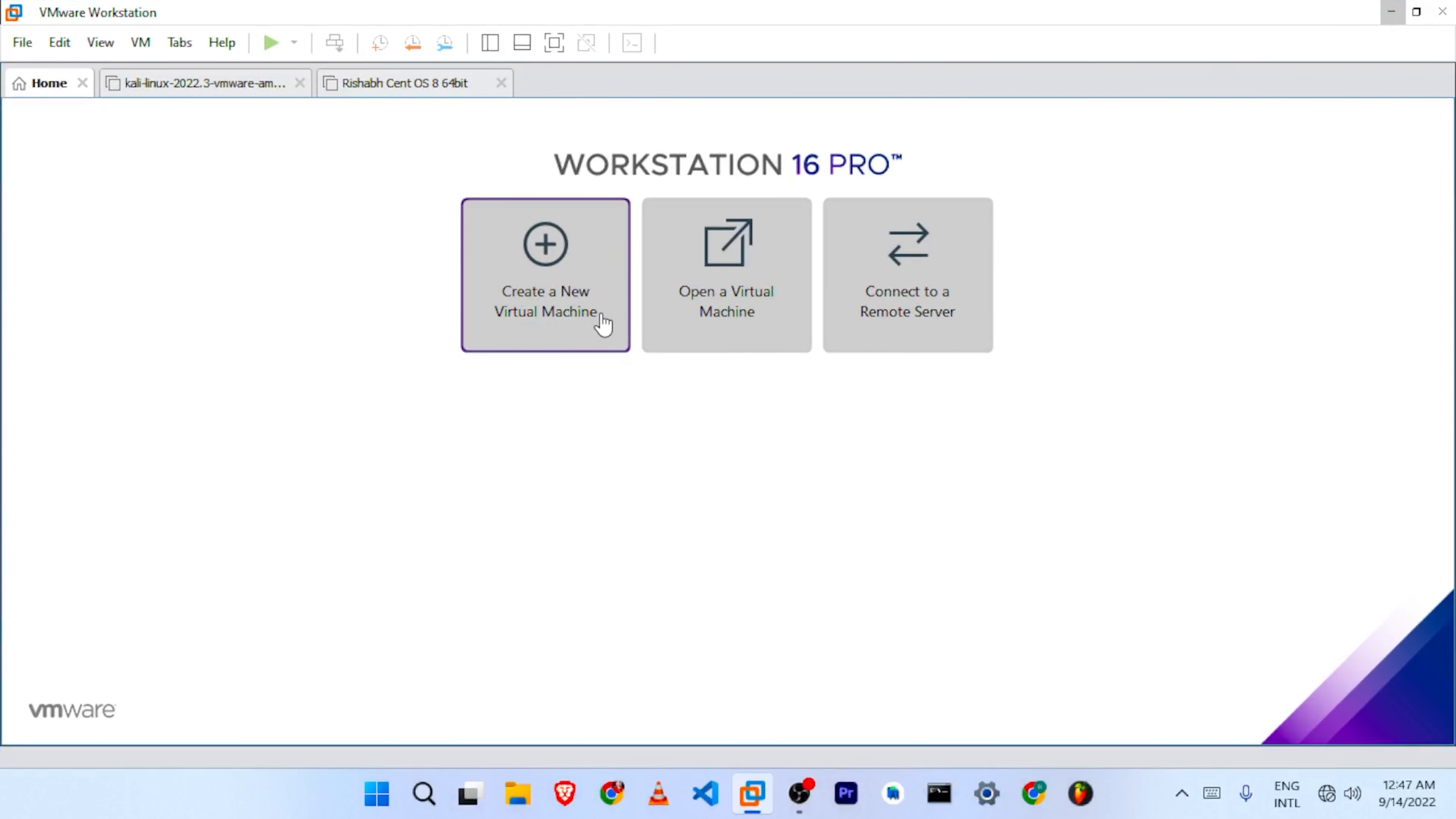
{"action": "left_click", "coordinate": [558, 310]}
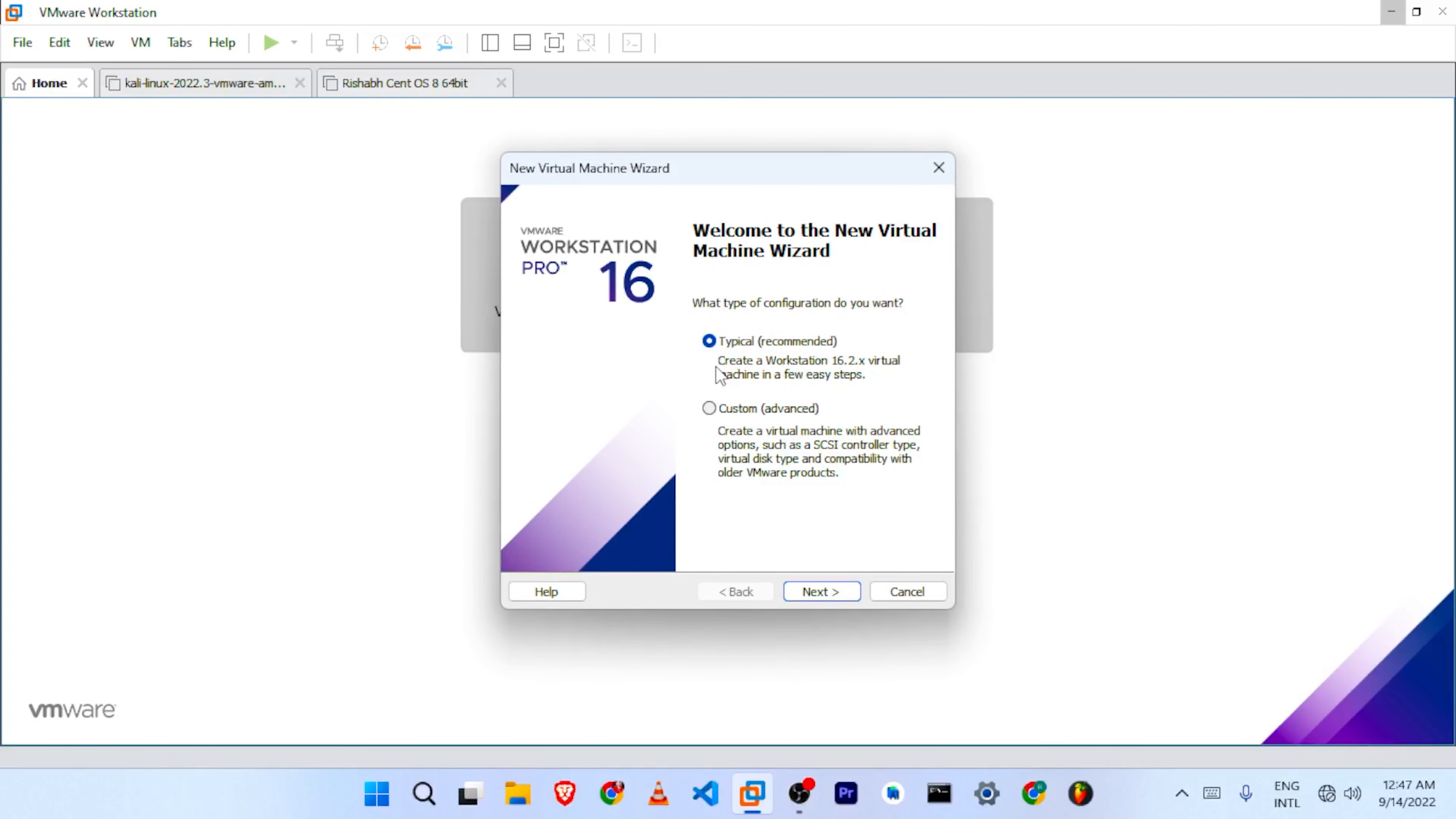
{"action": "left_click", "coordinate": [811, 596]}
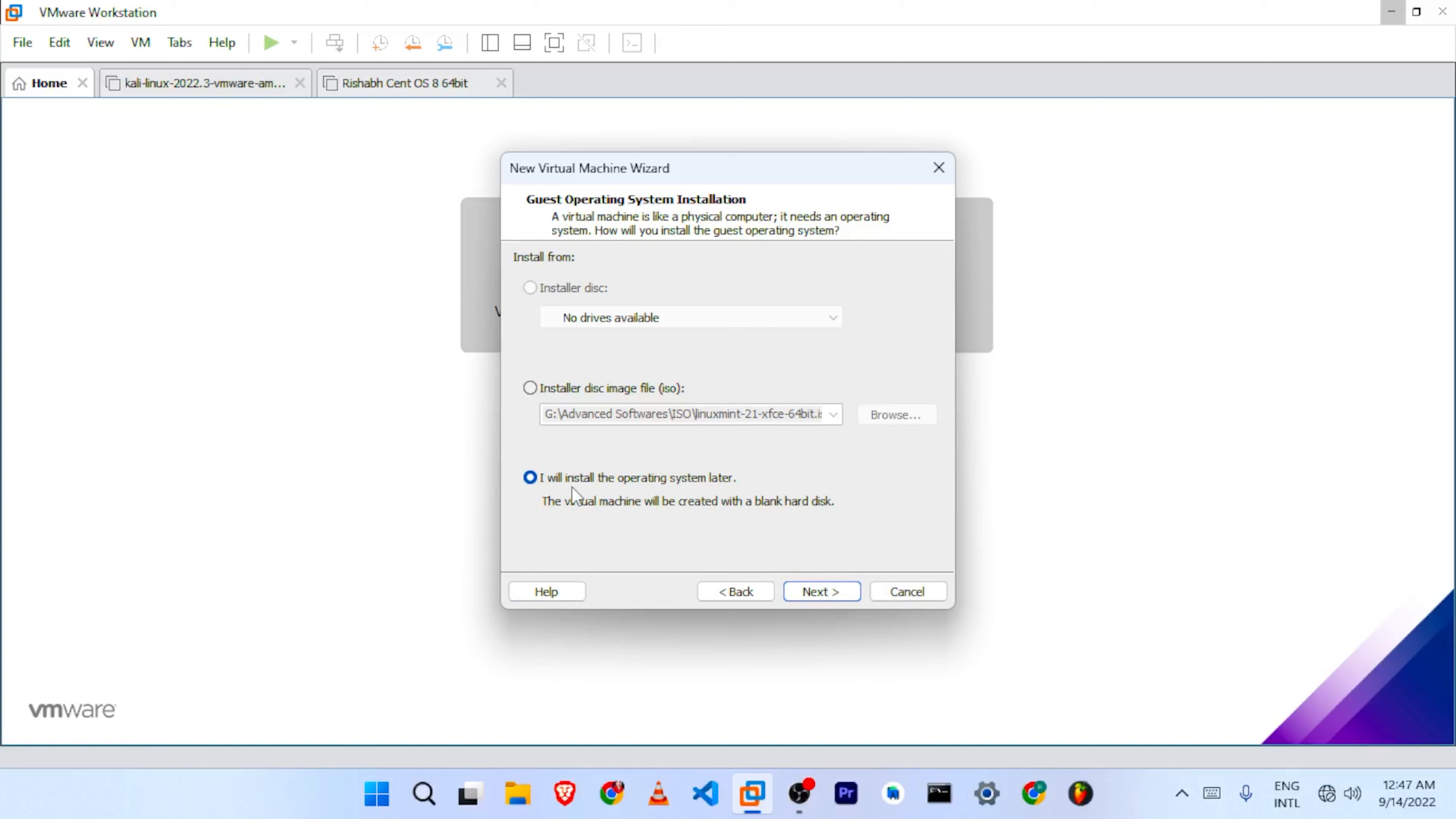
{"action": "left_click", "coordinate": [829, 590]}
Step: Choose Microsoft Windows as the guest operating system, version Windows 10 and later x64
{"action": "left_click", "coordinate": [553, 283]}
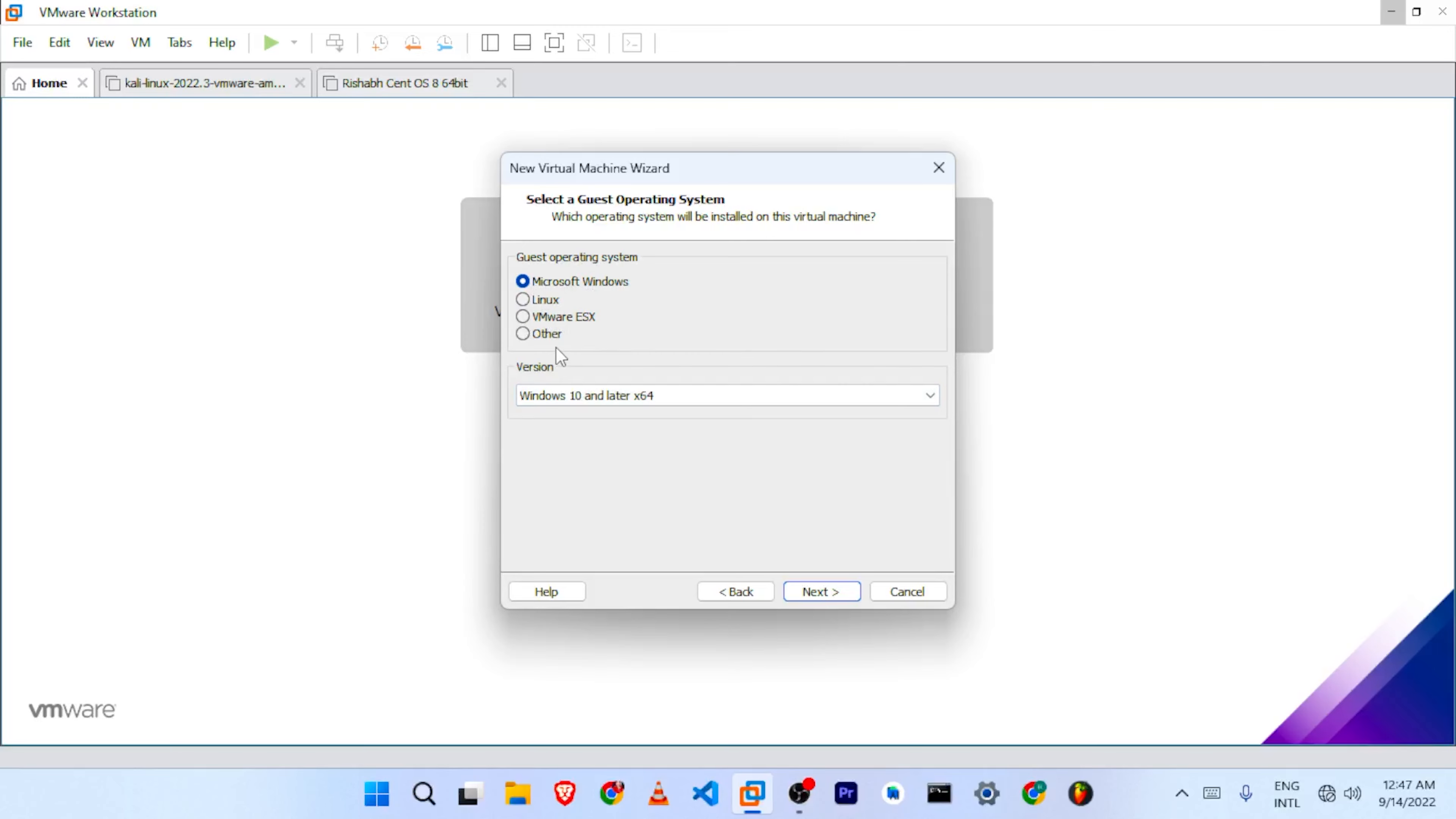
{"action": "left_click", "coordinate": [619, 401]}
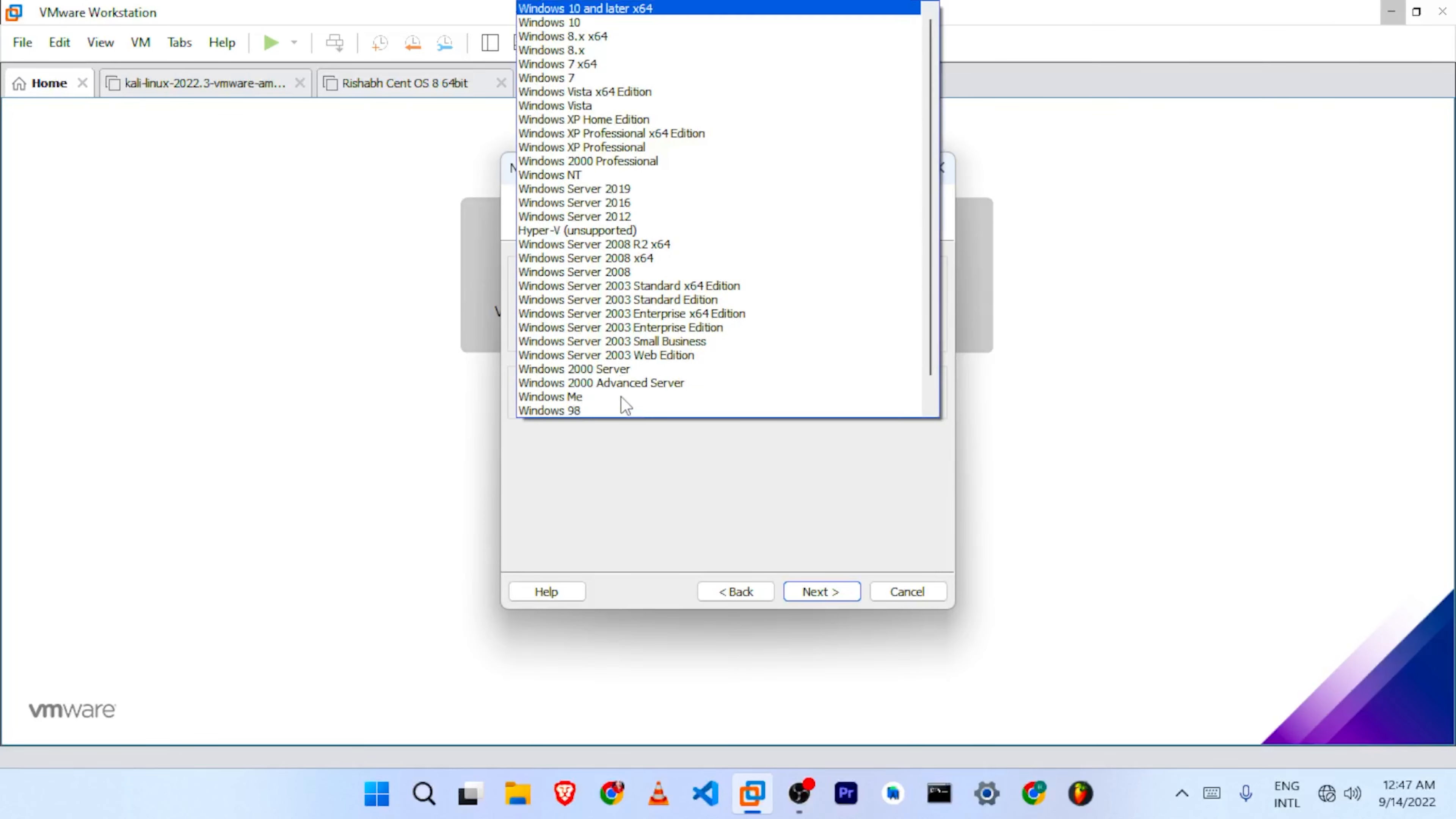
{"action": "left_click", "coordinate": [659, 9]}
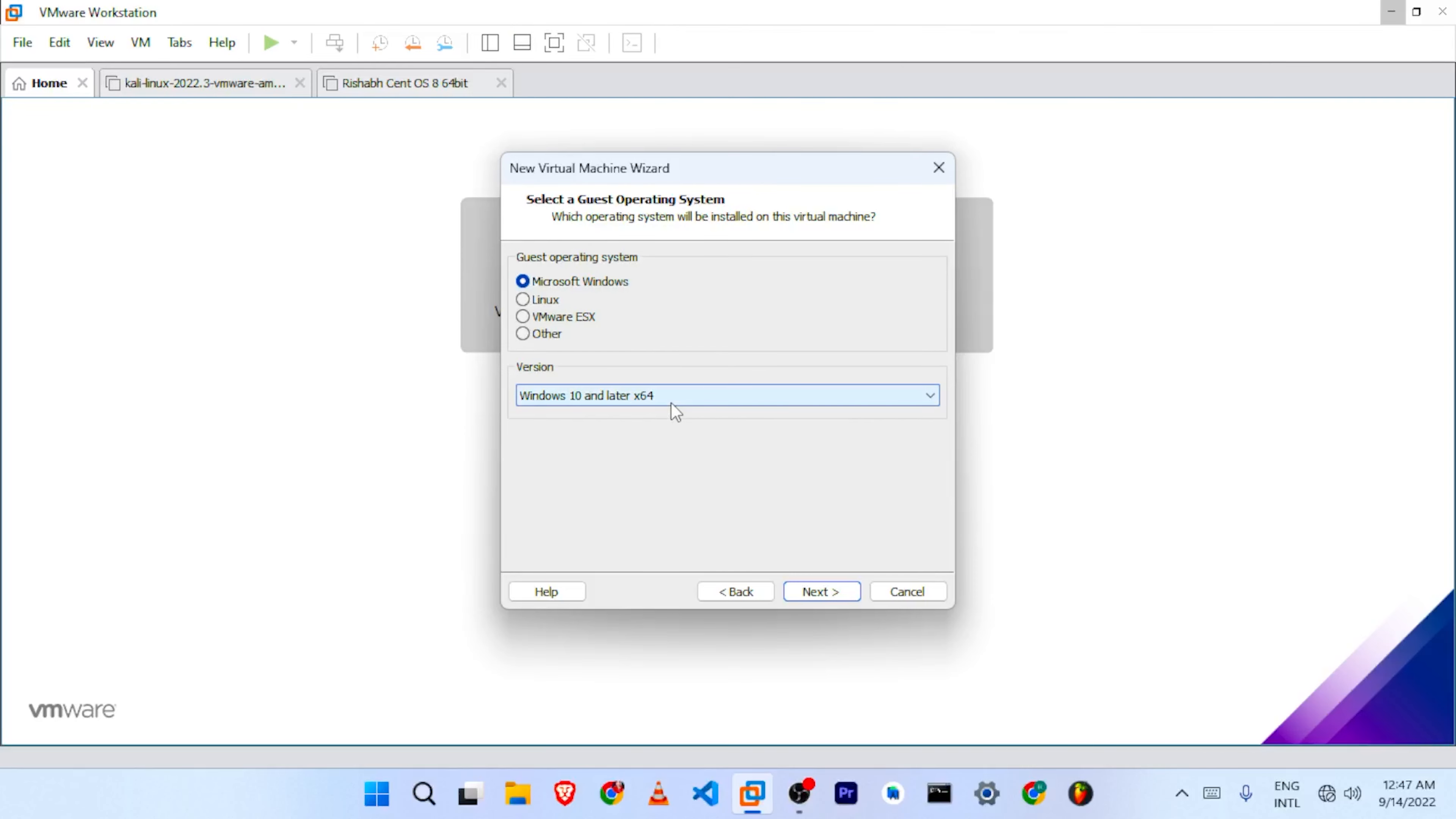
{"action": "left_click", "coordinate": [820, 593]}
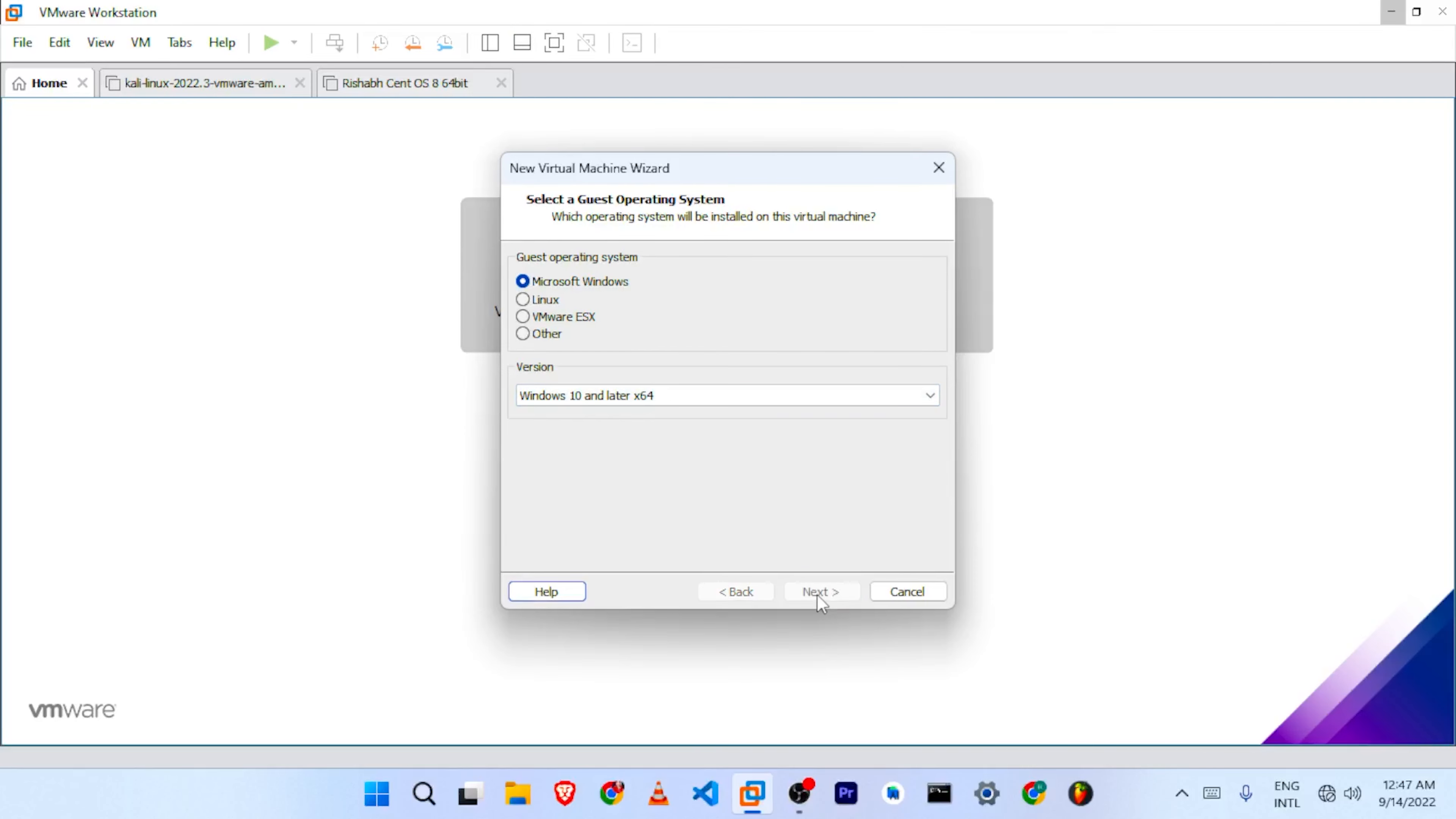
Step: Name the virtual machine User1
{"action": "left_click_drag", "start_coordinate": [692, 290], "coordinate": [511, 292]}
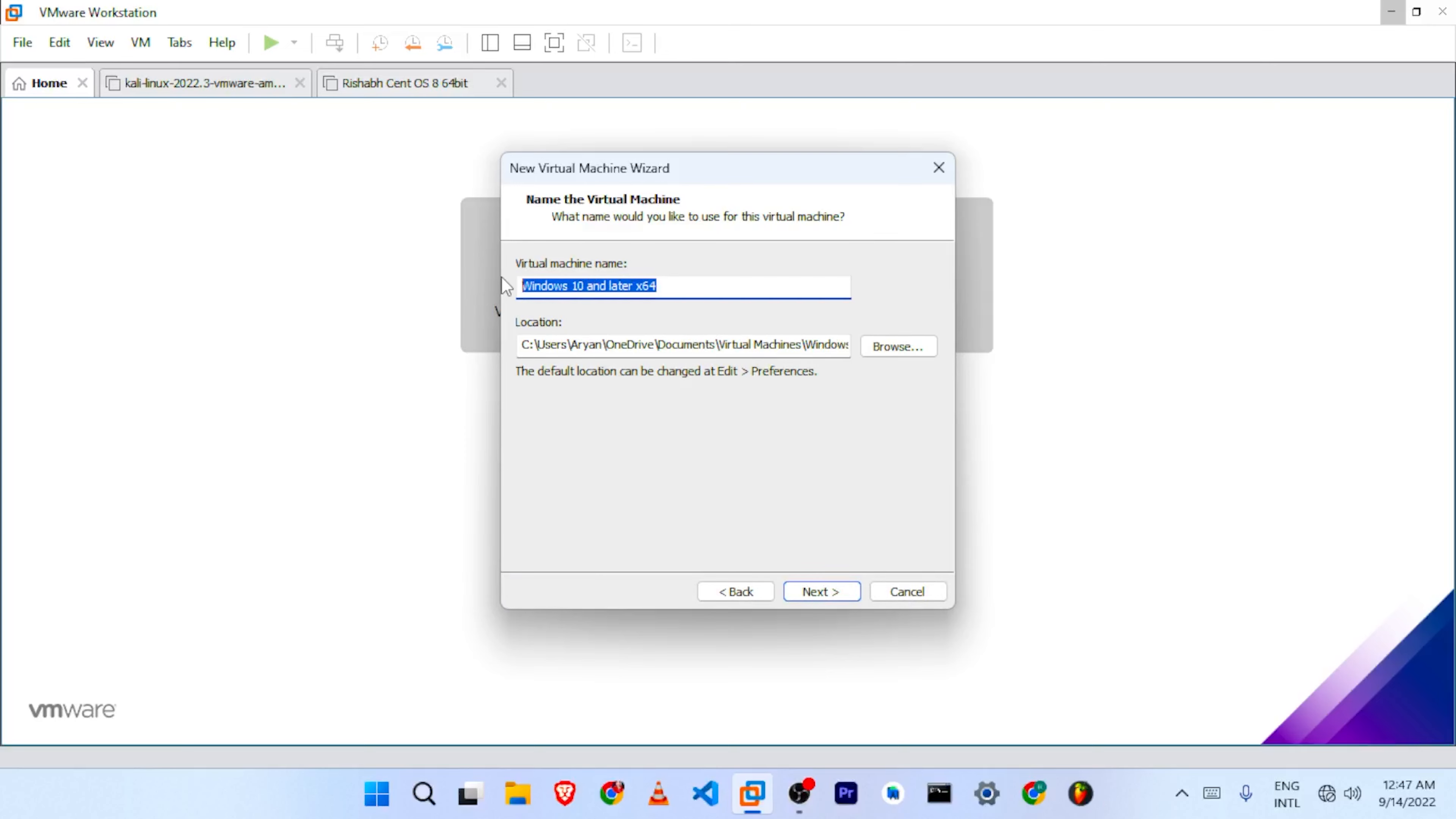
{"action": "type", "text": "Use"}
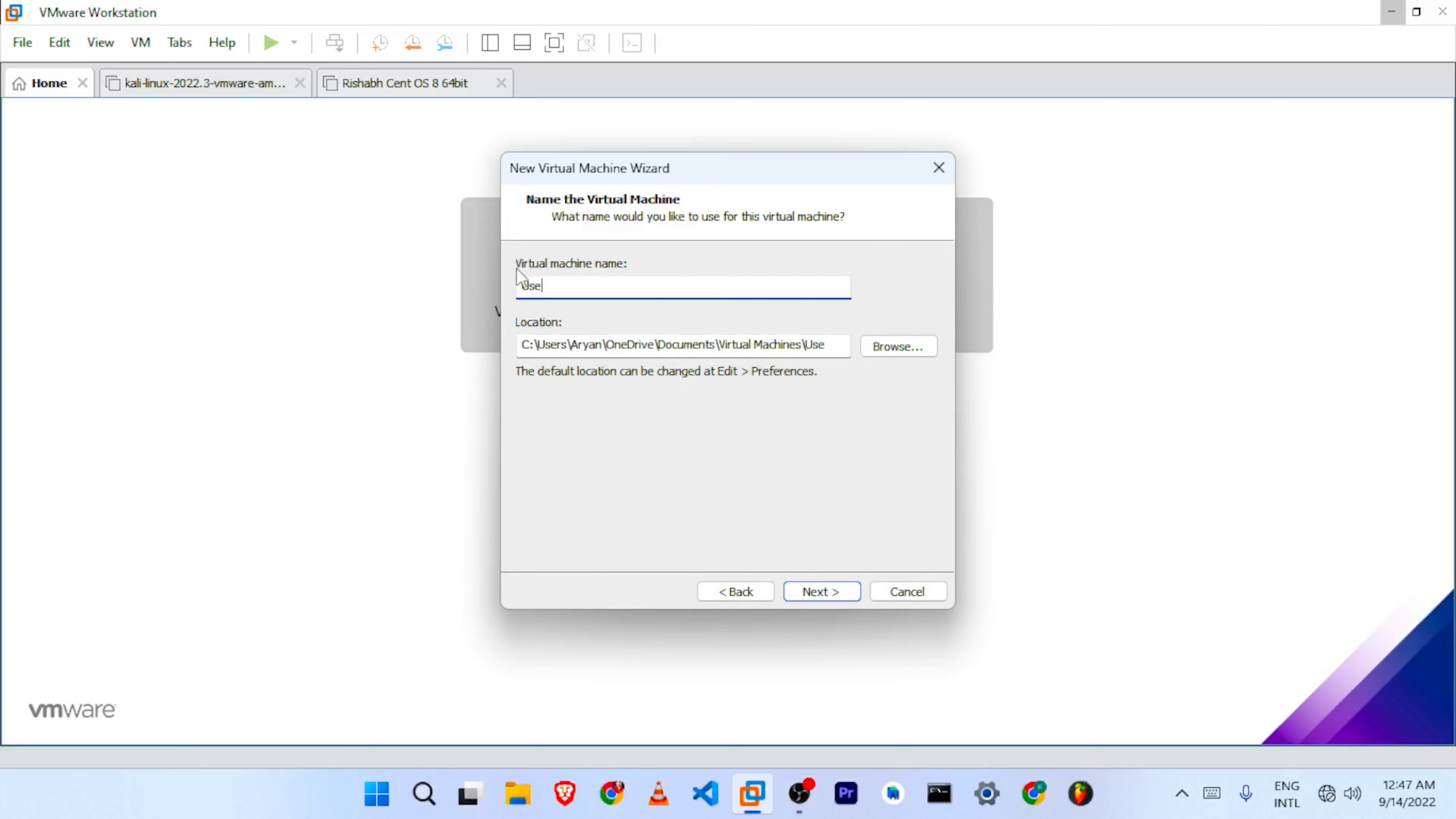
{"action": "type", "text": "r 1"}
Step: Set the virtual machine's location to the USERS folder on Local Disk (G:)
{"action": "left_click", "coordinate": [890, 355]}
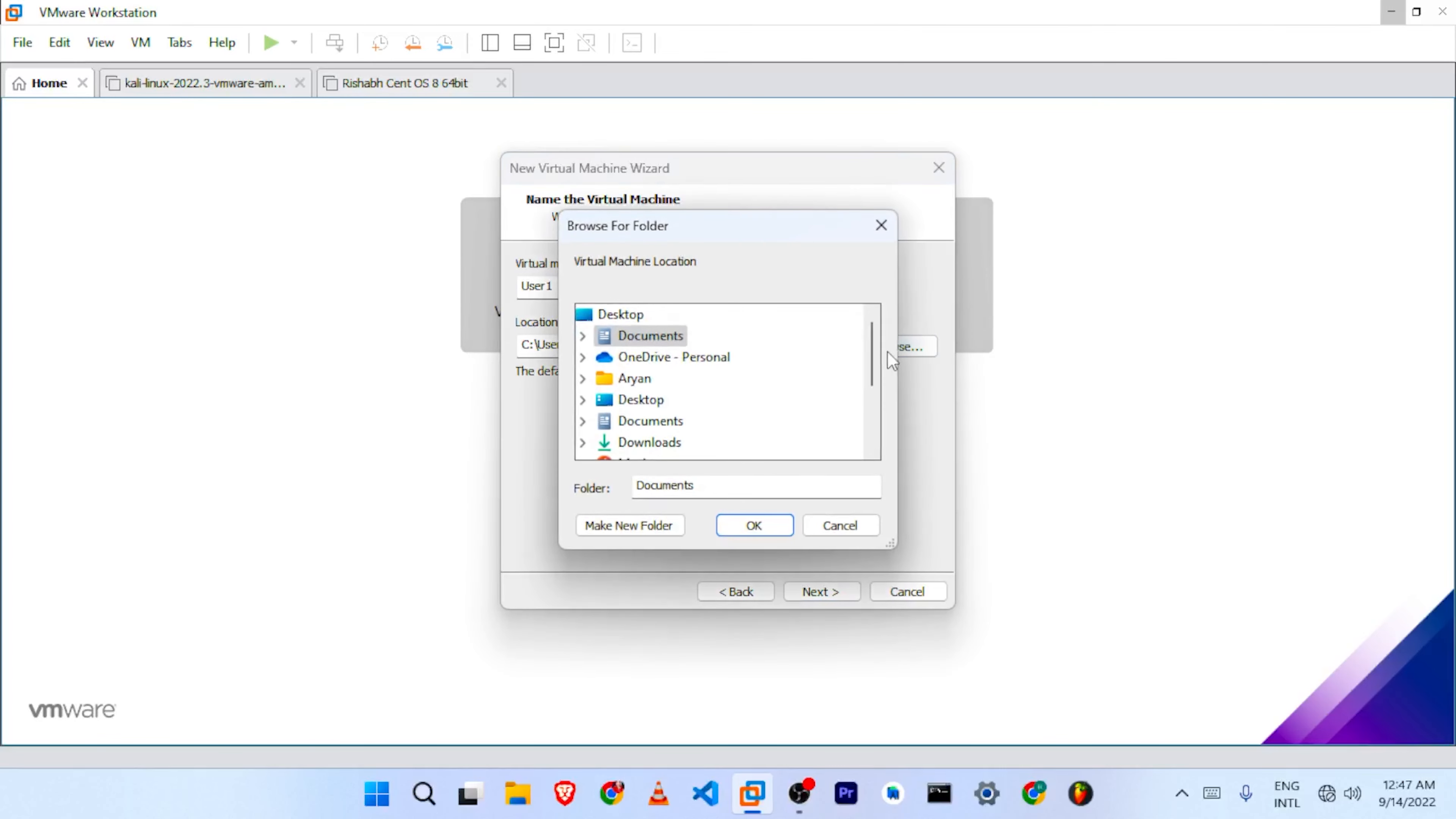
{"action": "left_click_drag", "start_coordinate": [866, 348], "coordinate": [869, 429]}
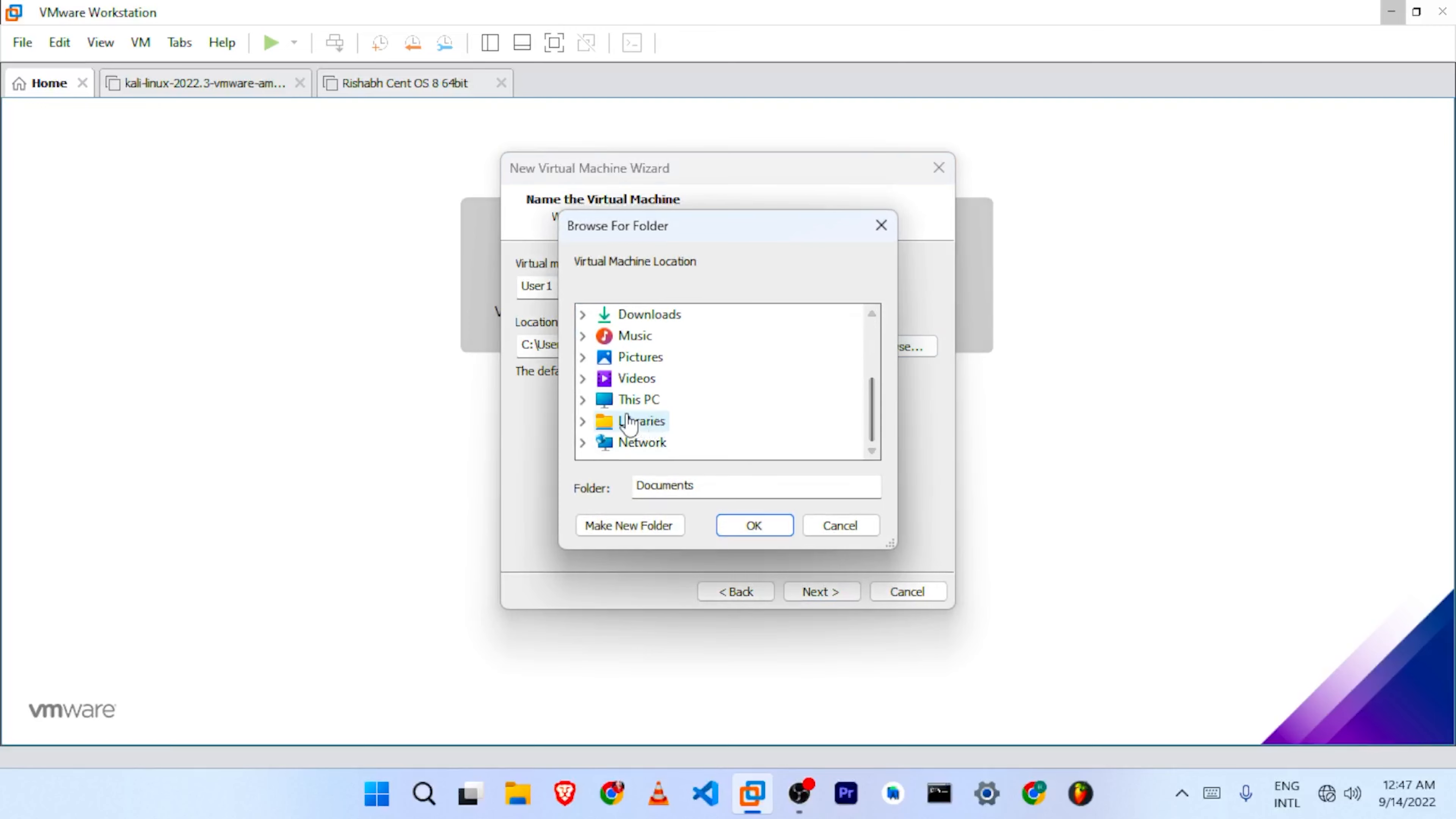
{"action": "double_click", "coordinate": [626, 400]}
{"action": "double_click", "coordinate": [679, 422]}
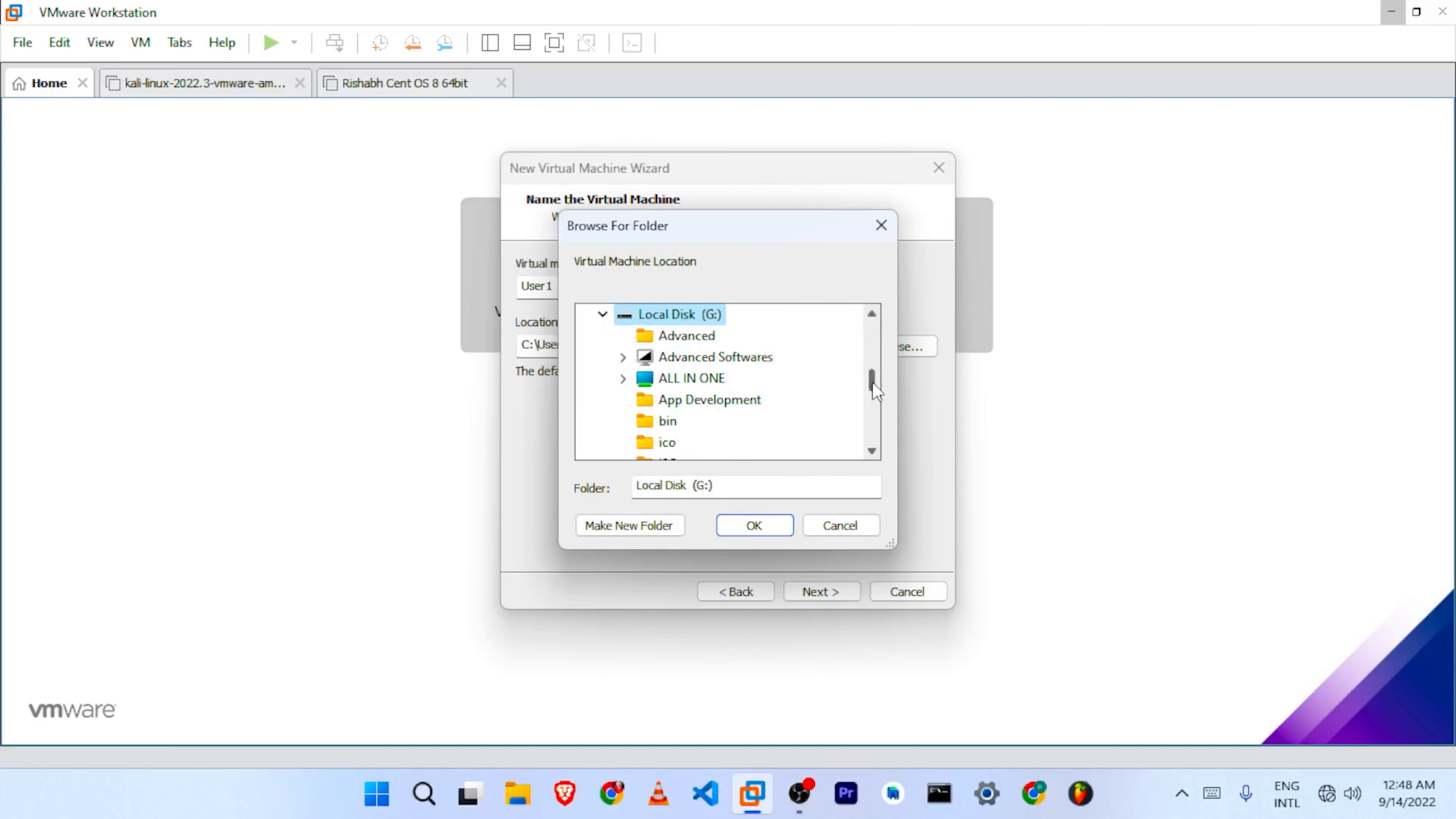
{"action": "left_click_drag", "start_coordinate": [871, 382], "coordinate": [871, 427]}
{"action": "double_click", "coordinate": [679, 377]}
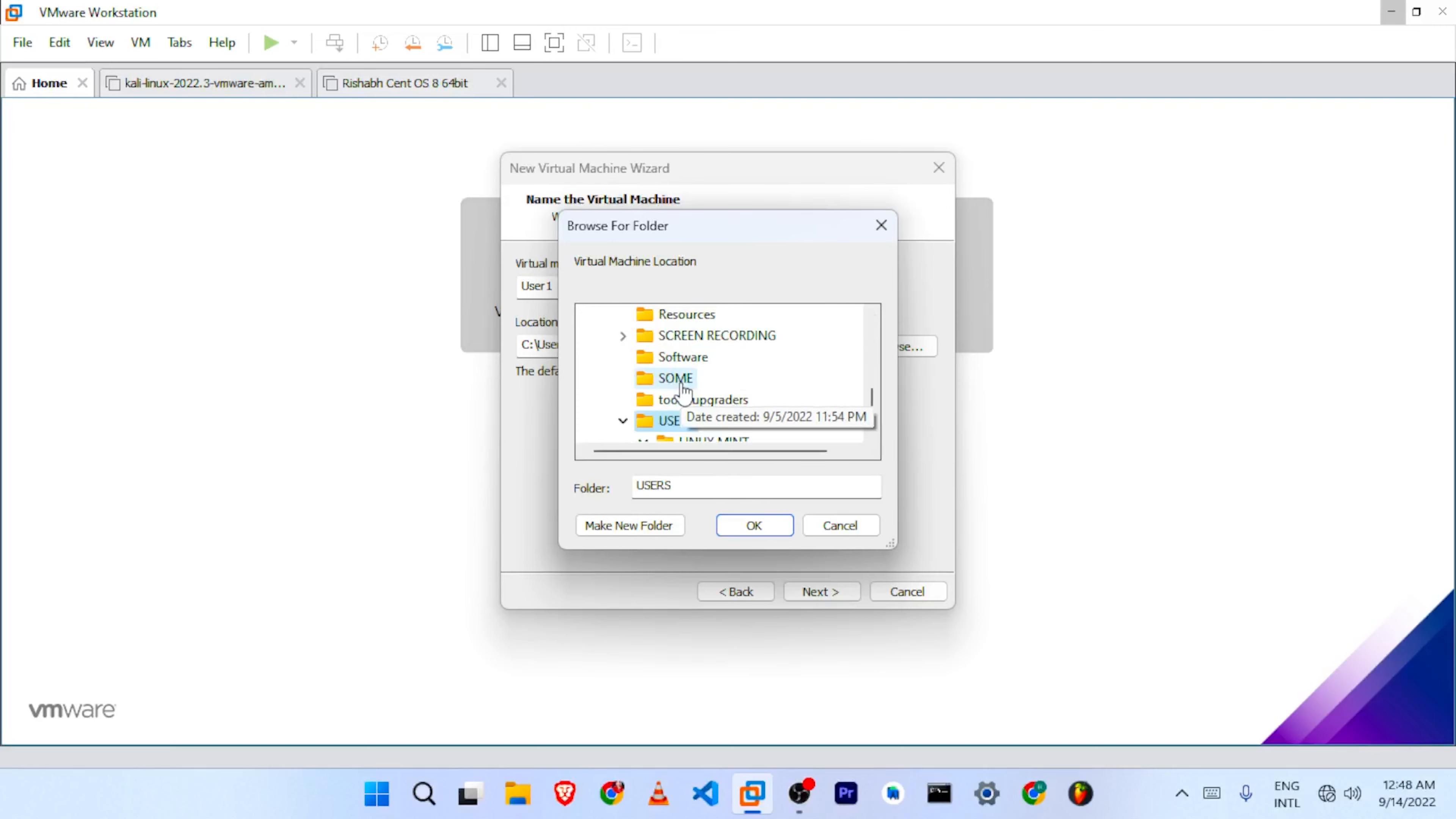
{"action": "left_click", "coordinate": [754, 525]}
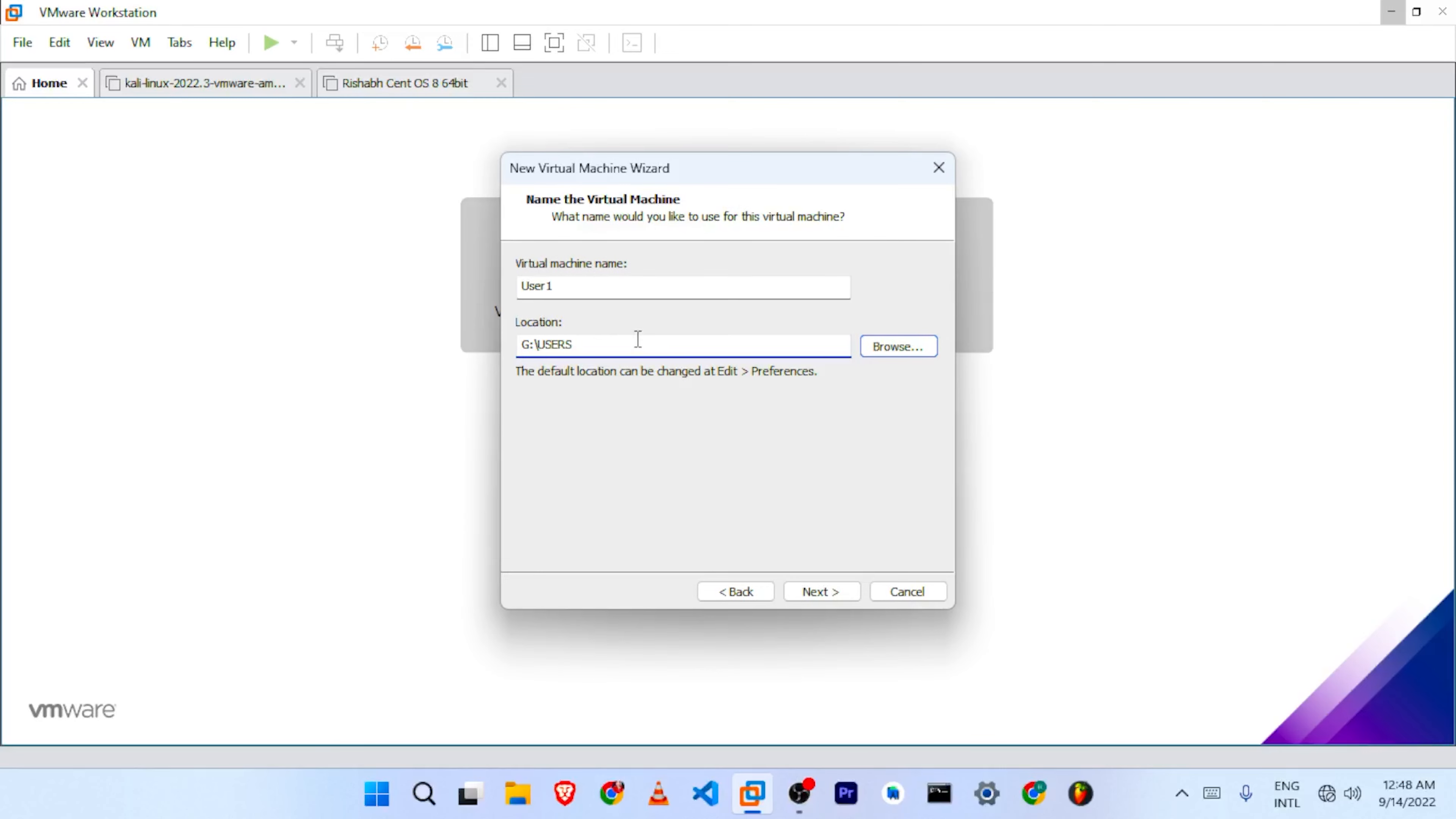
Step: Accept a 60 GB maximum disk size split into multiple files and finish creating the virtual machine
{"action": "left_click", "coordinate": [830, 593]}
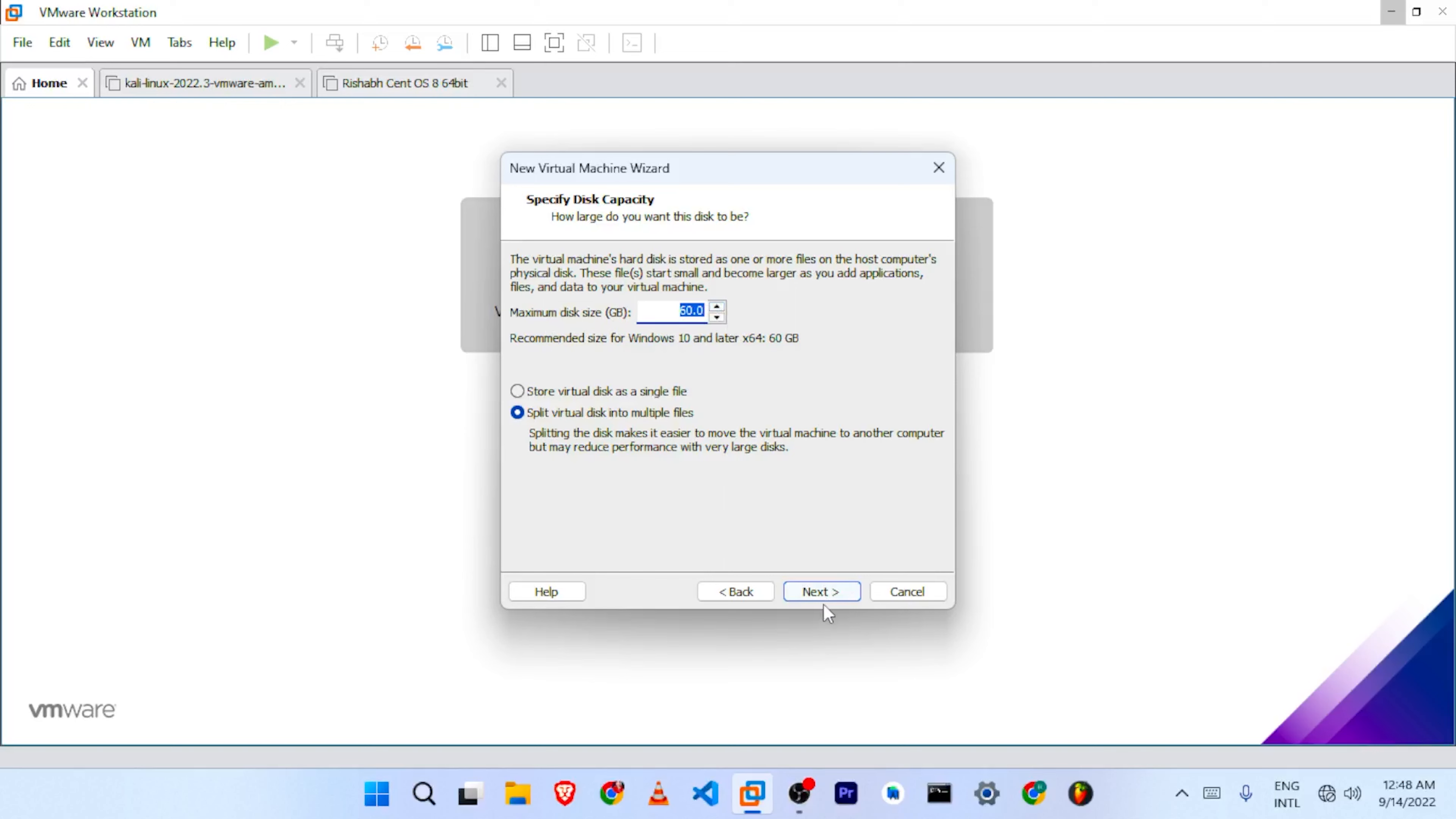
{"action": "left_click", "coordinate": [822, 592]}
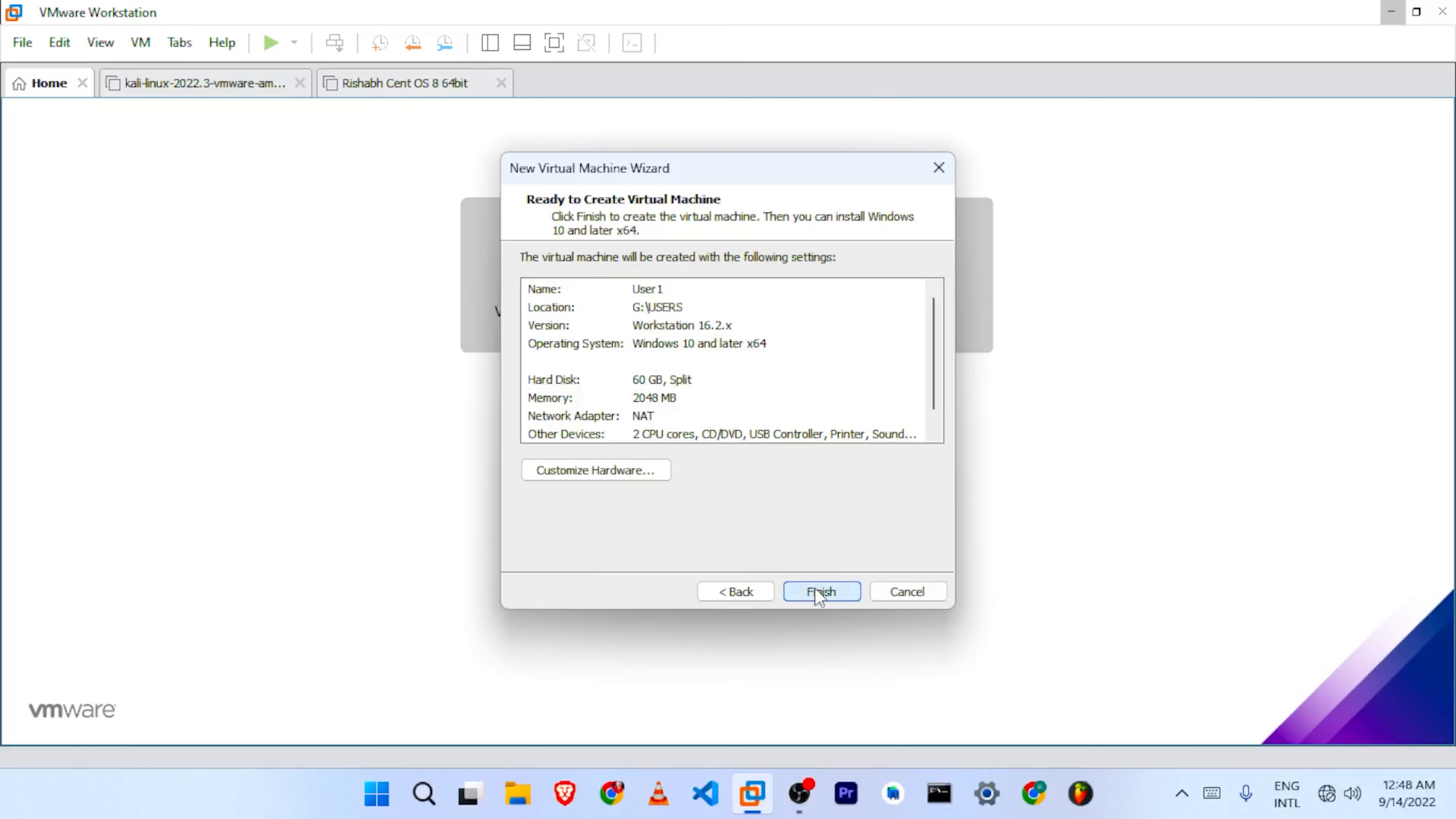
{"action": "left_click", "coordinate": [819, 593]}
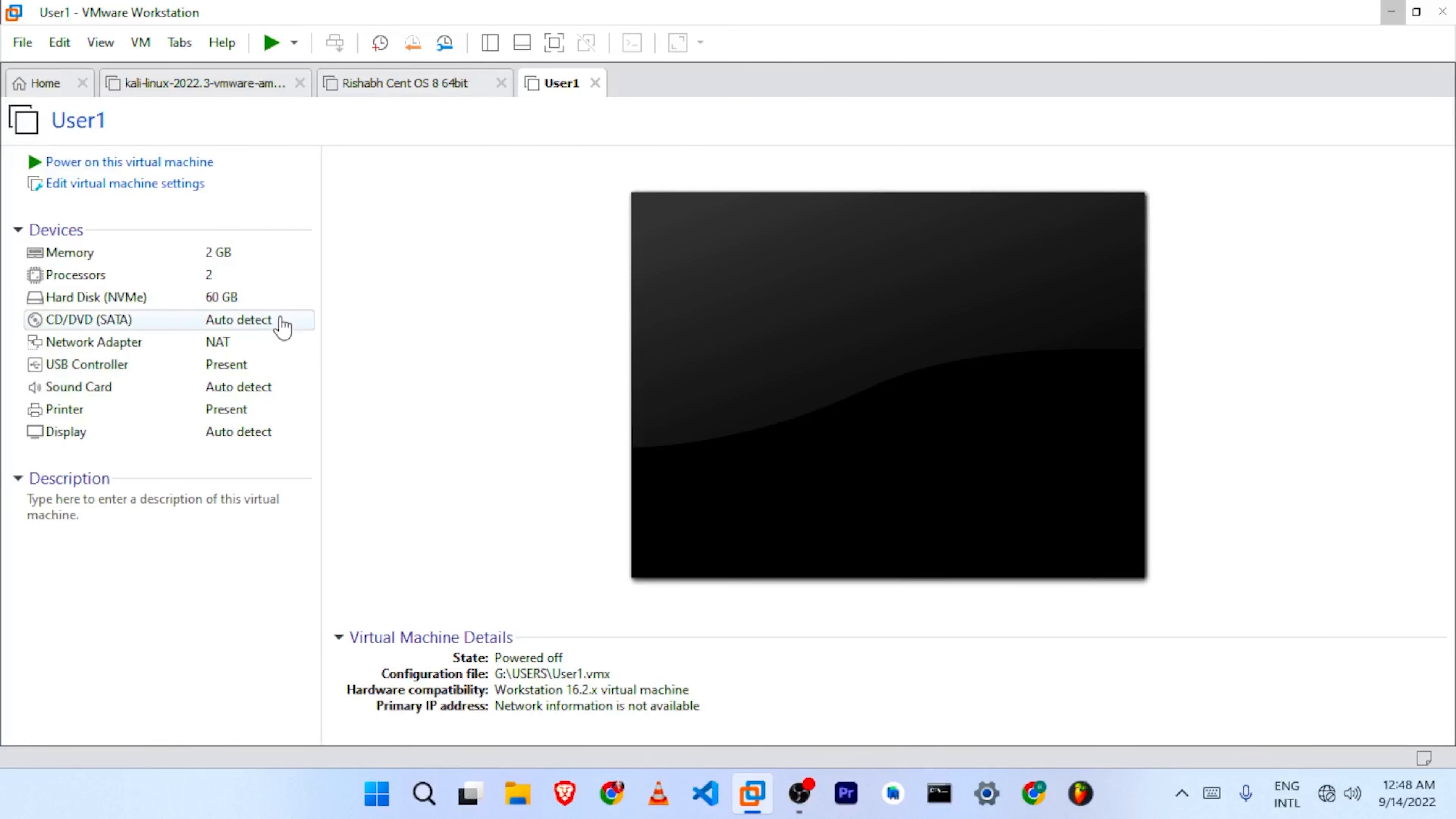
Step: Open the User1 virtual machine's hardware settings and switch the CD/DVD (SATA) drive to use an ISO image file
{"action": "double_click", "coordinate": [219, 259]}
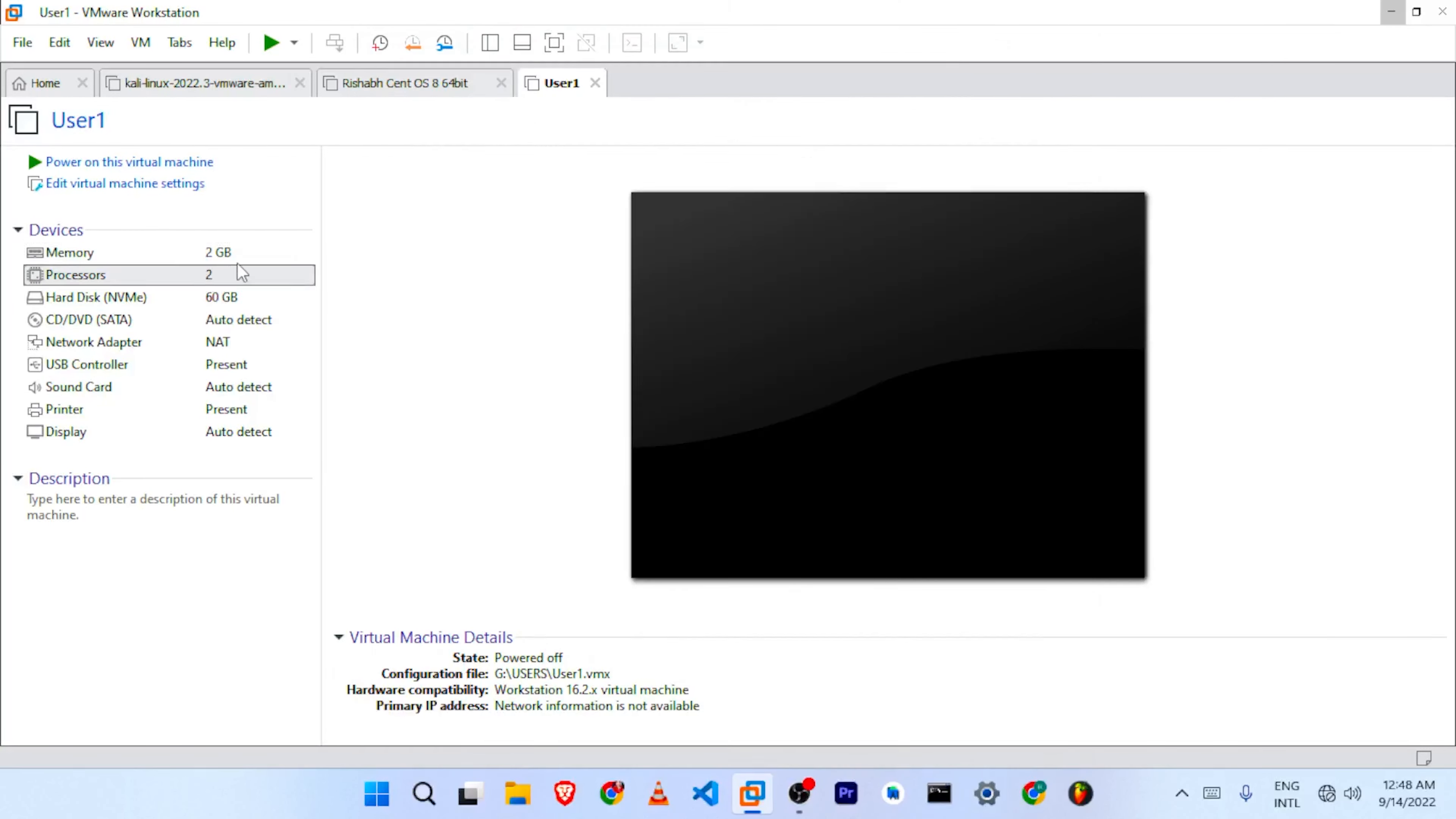
{"action": "double_click", "coordinate": [231, 273]}
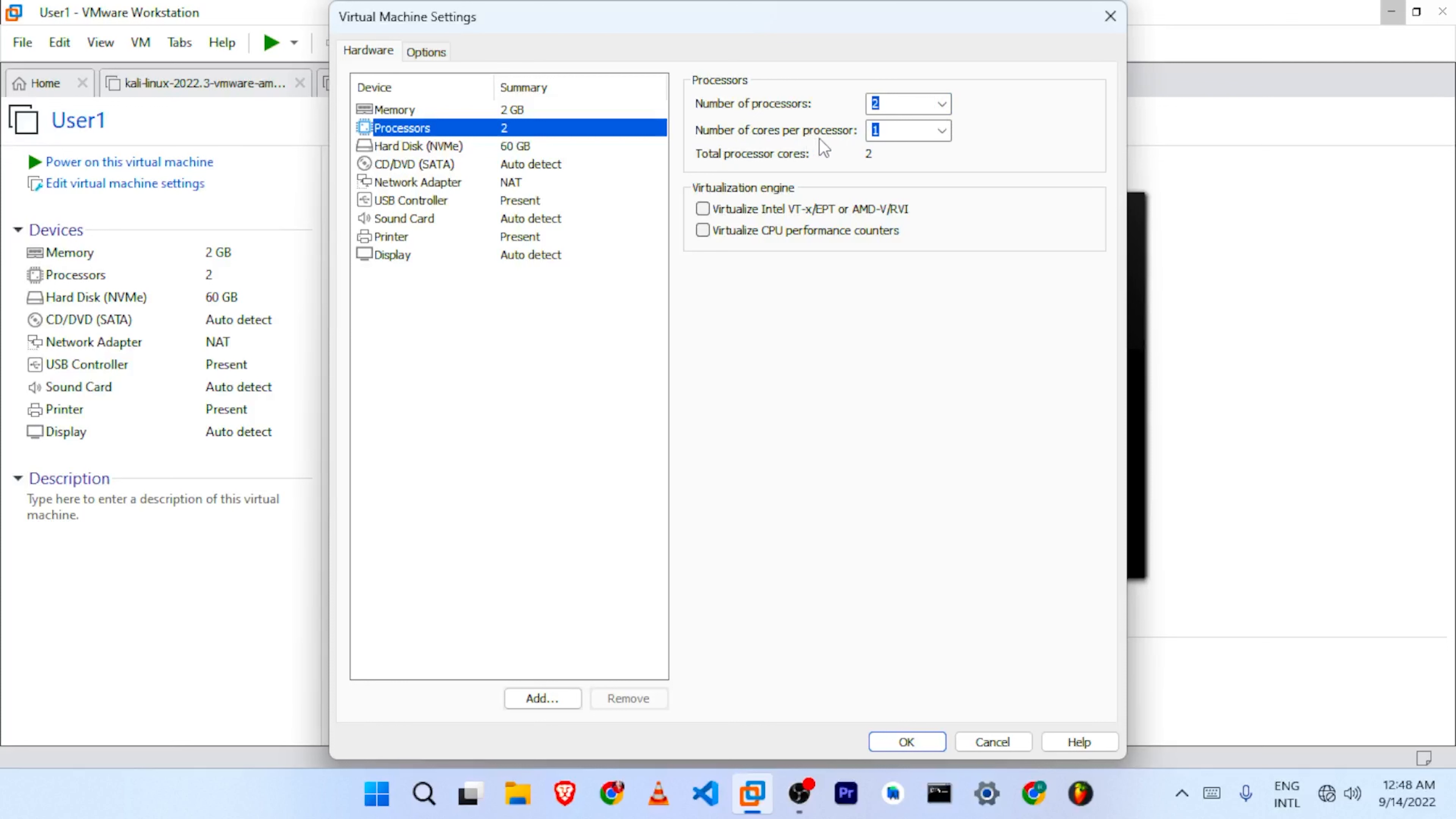
{"action": "left_click", "coordinate": [573, 164]}
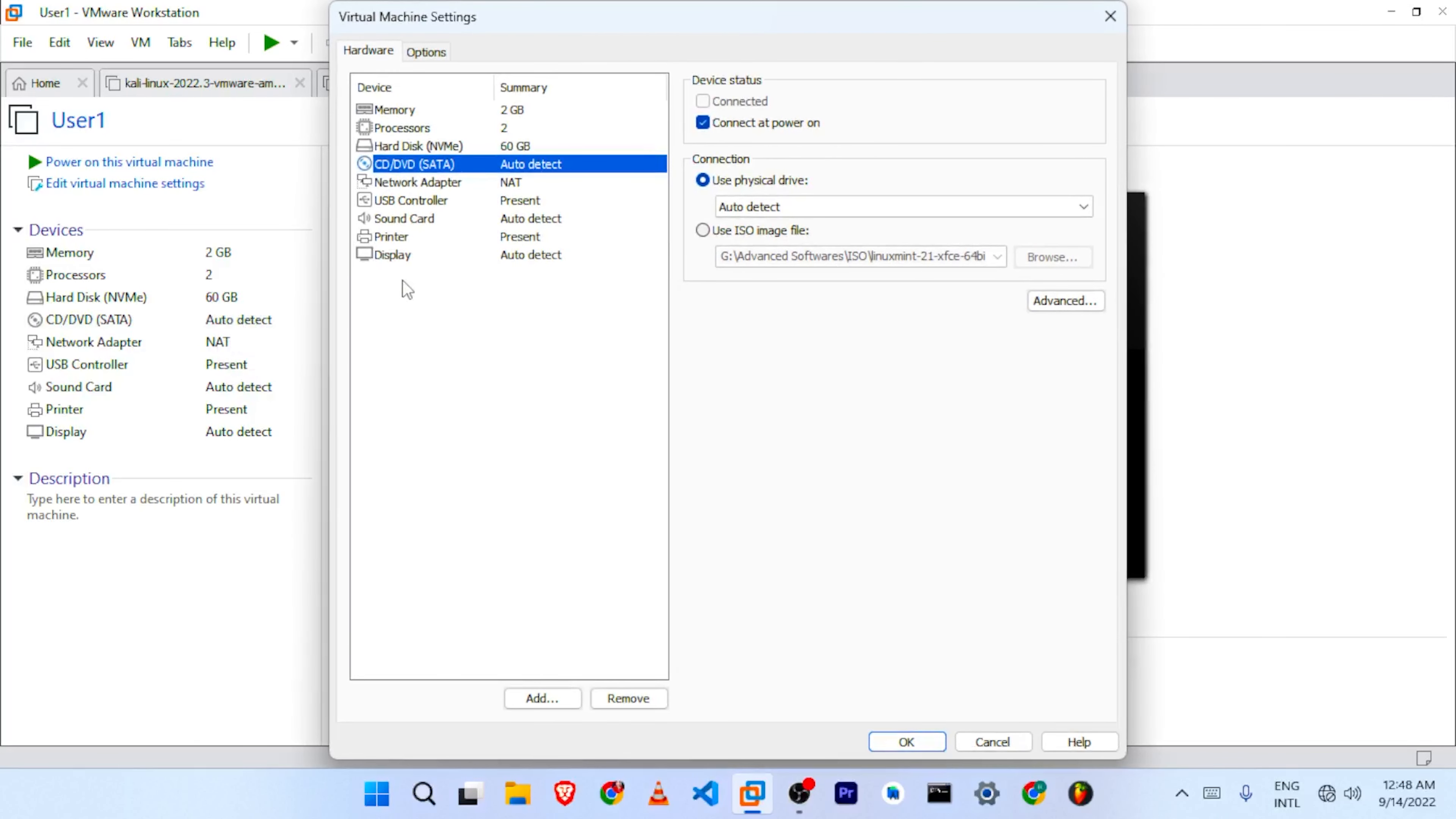
{"action": "left_click", "coordinate": [702, 230]}
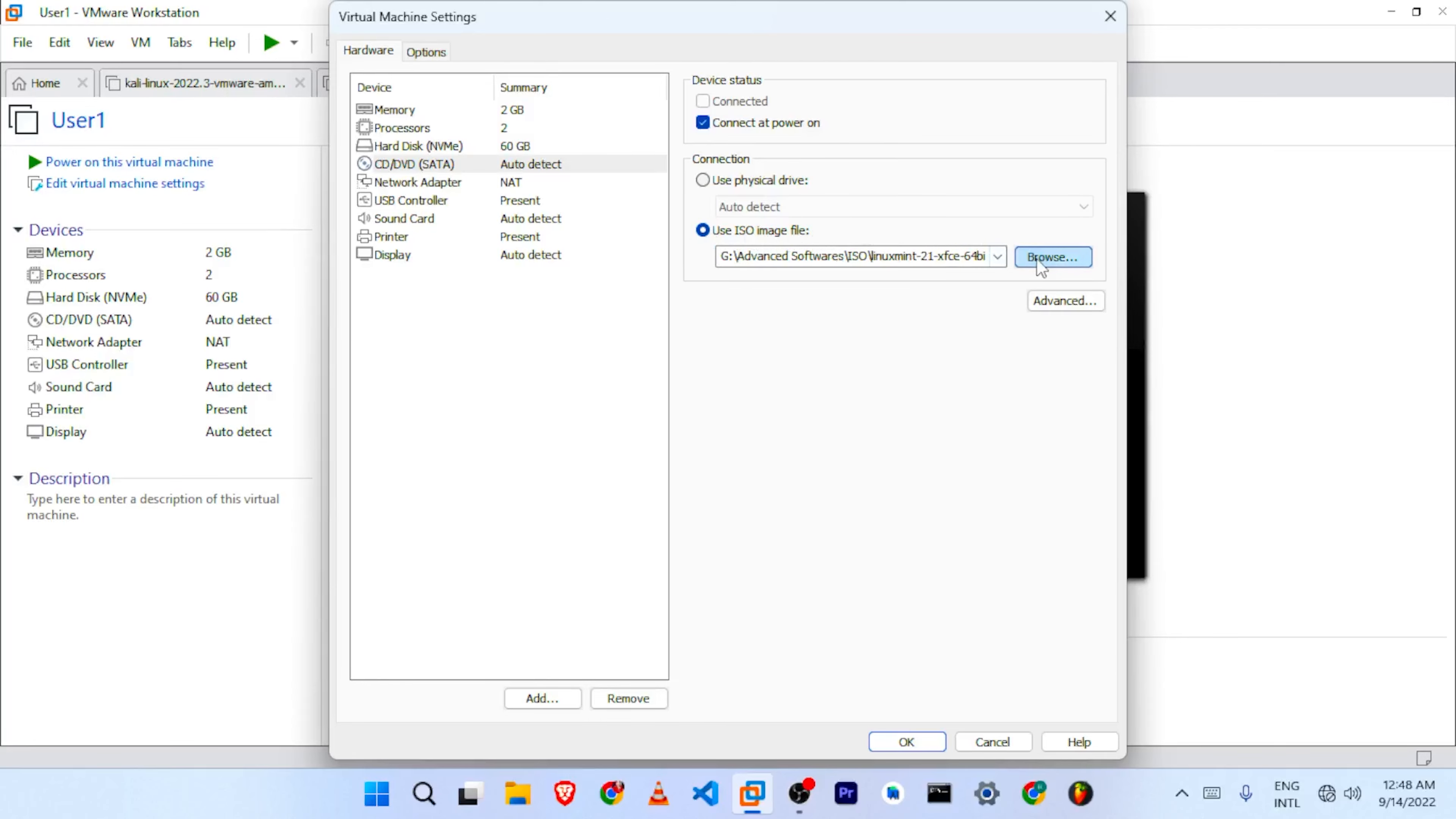
Step: Load Win10_21H2_EnglishInternational_x64.iso from H:\ISO into the CD/DVD drive and save the virtual machine settings
{"action": "left_click", "coordinate": [1053, 257]}
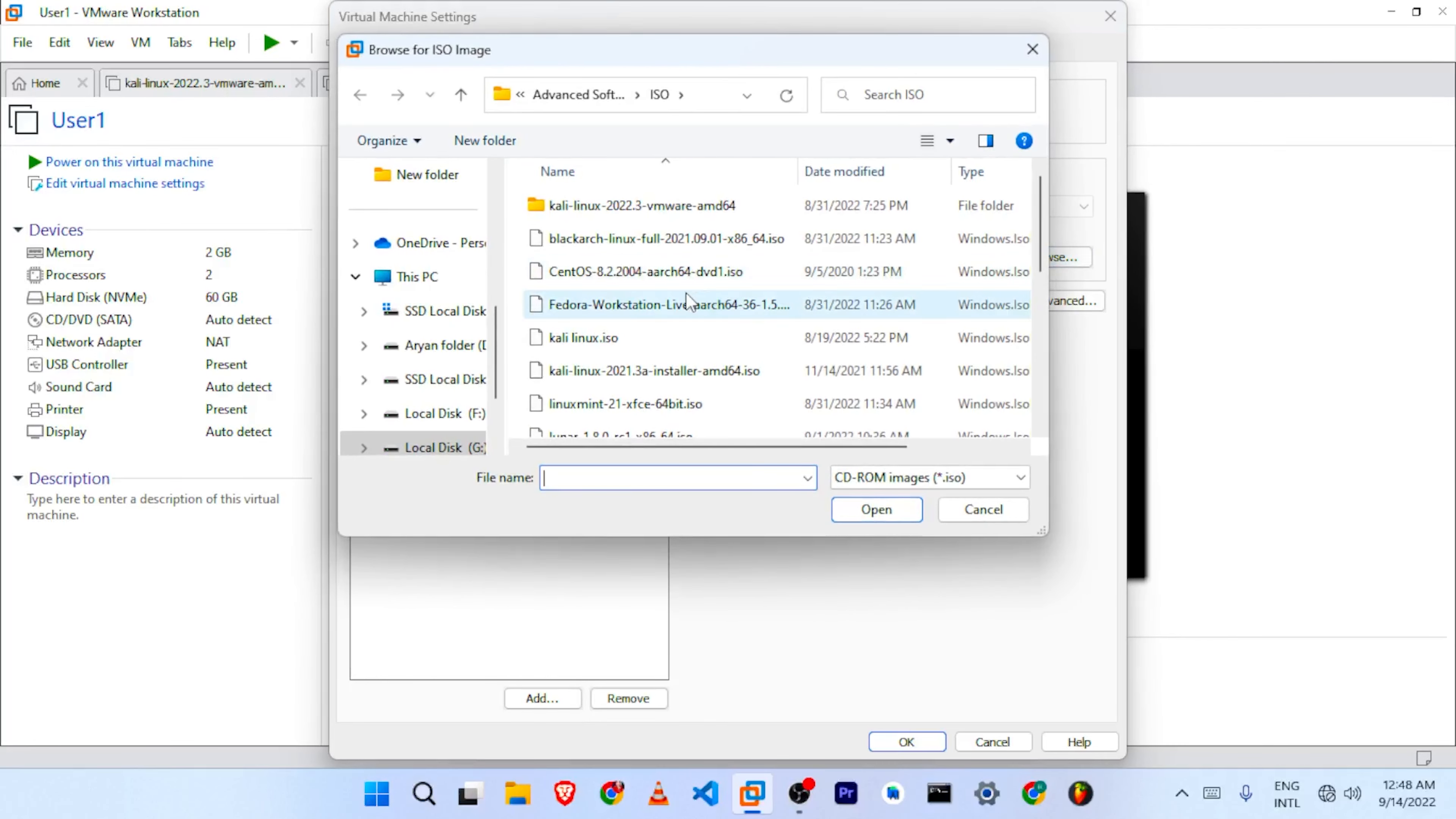
{"action": "double_click", "coordinate": [688, 50]}
{"action": "left_click", "coordinate": [120, 385]}
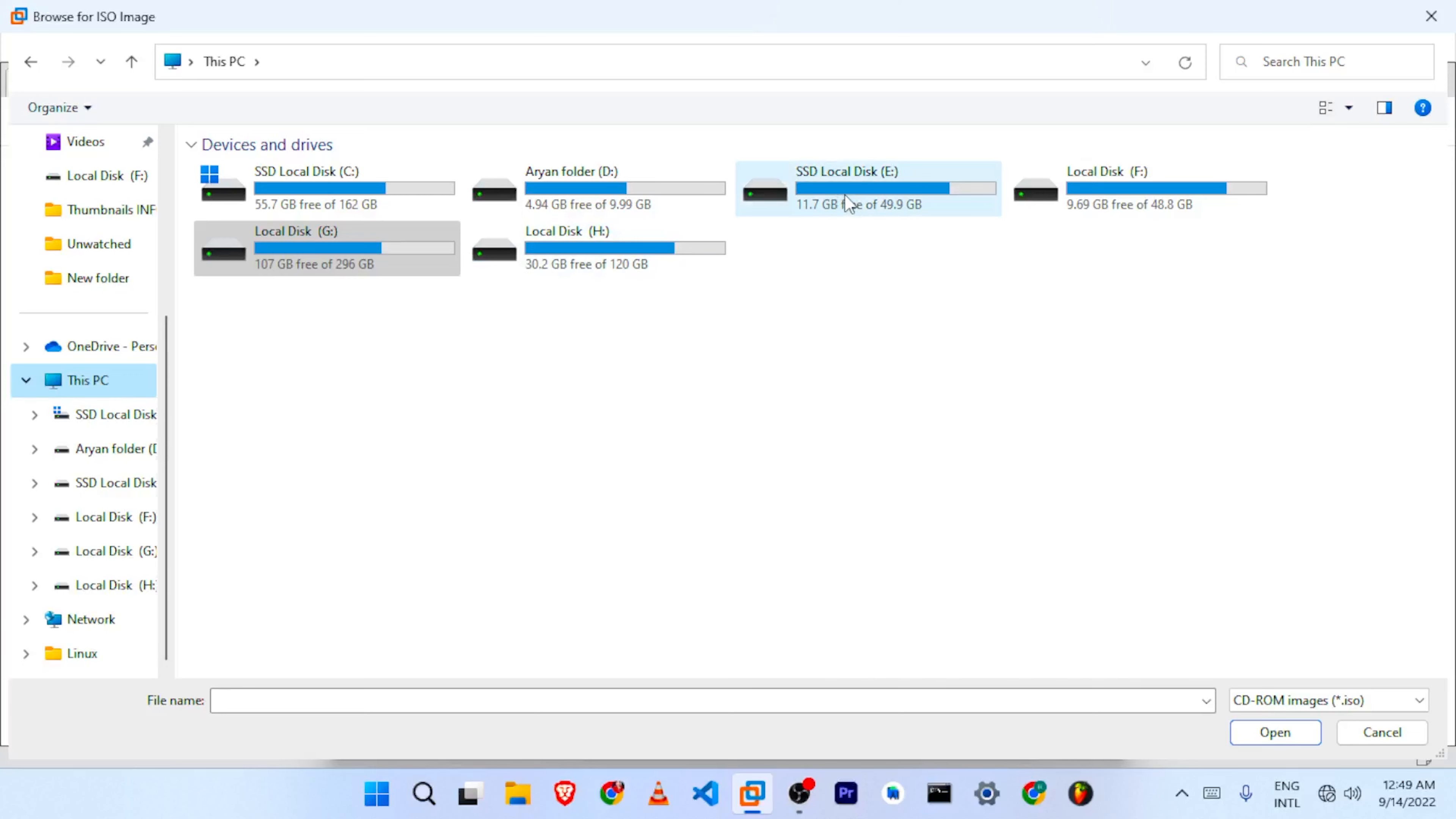
{"action": "double_click", "coordinate": [497, 227]}
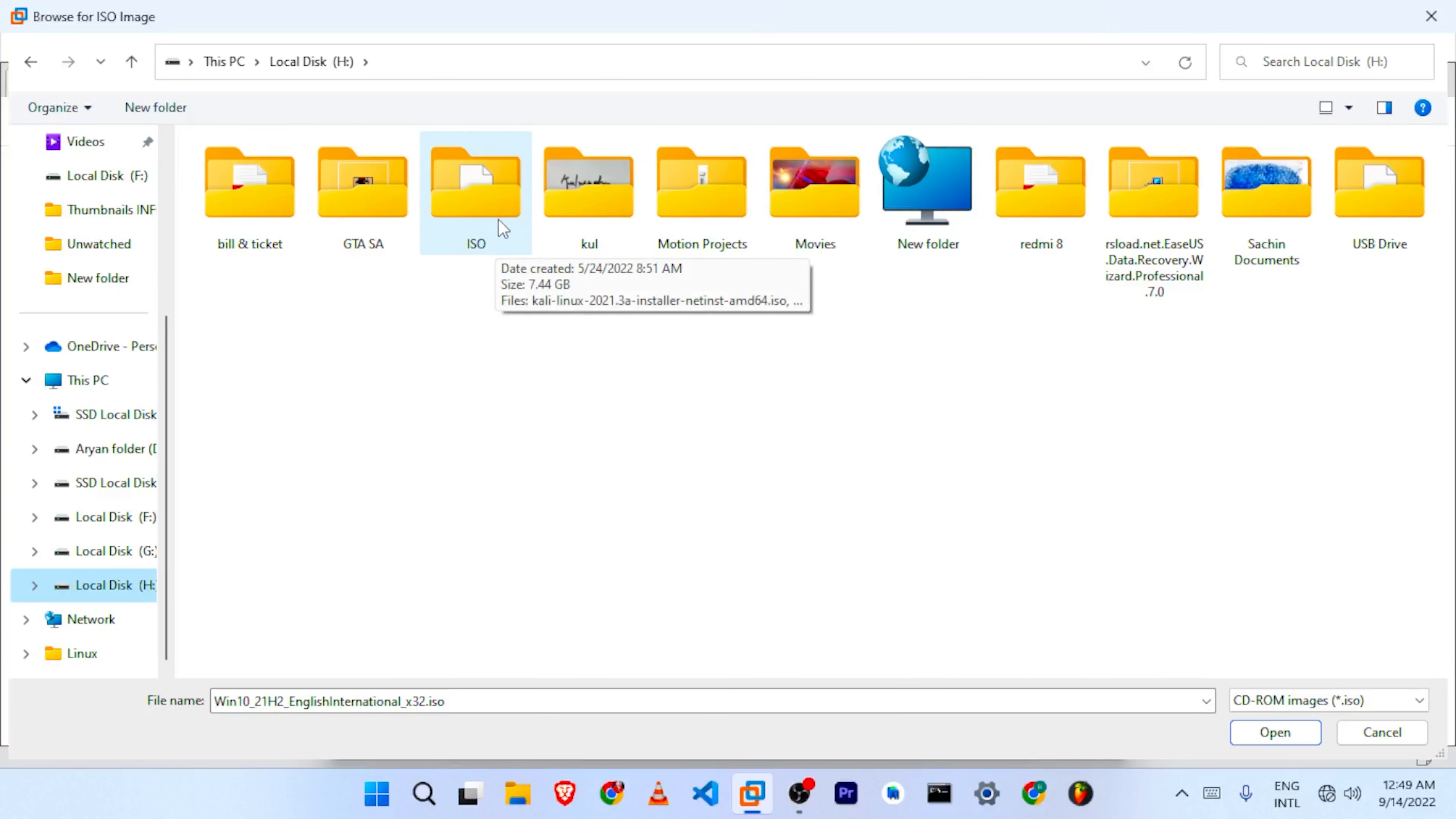
{"action": "double_click", "coordinate": [498, 219]}
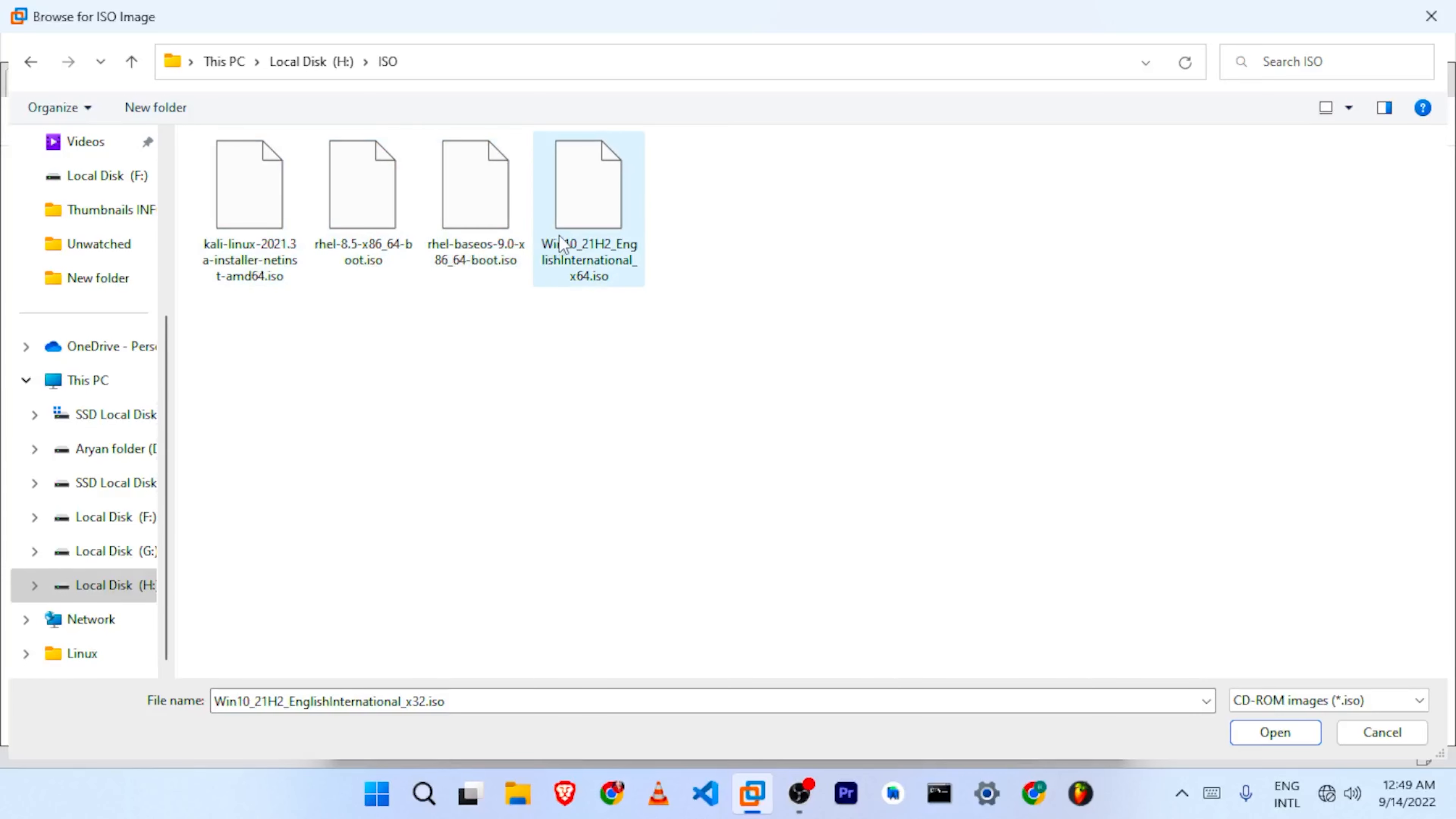
{"action": "left_click", "coordinate": [590, 240]}
{"action": "double_click", "coordinate": [599, 251]}
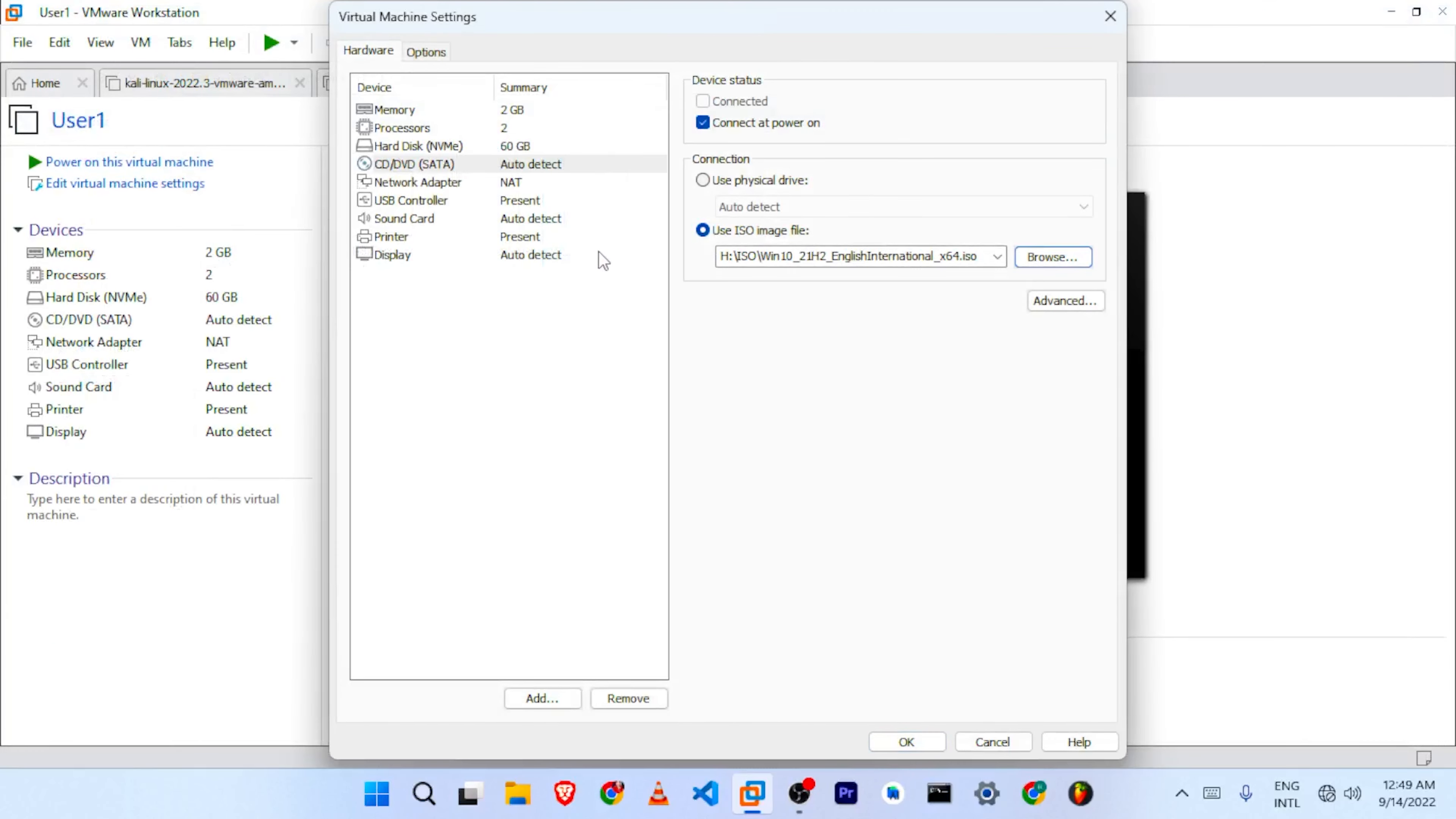
{"action": "left_click", "coordinate": [911, 742]}
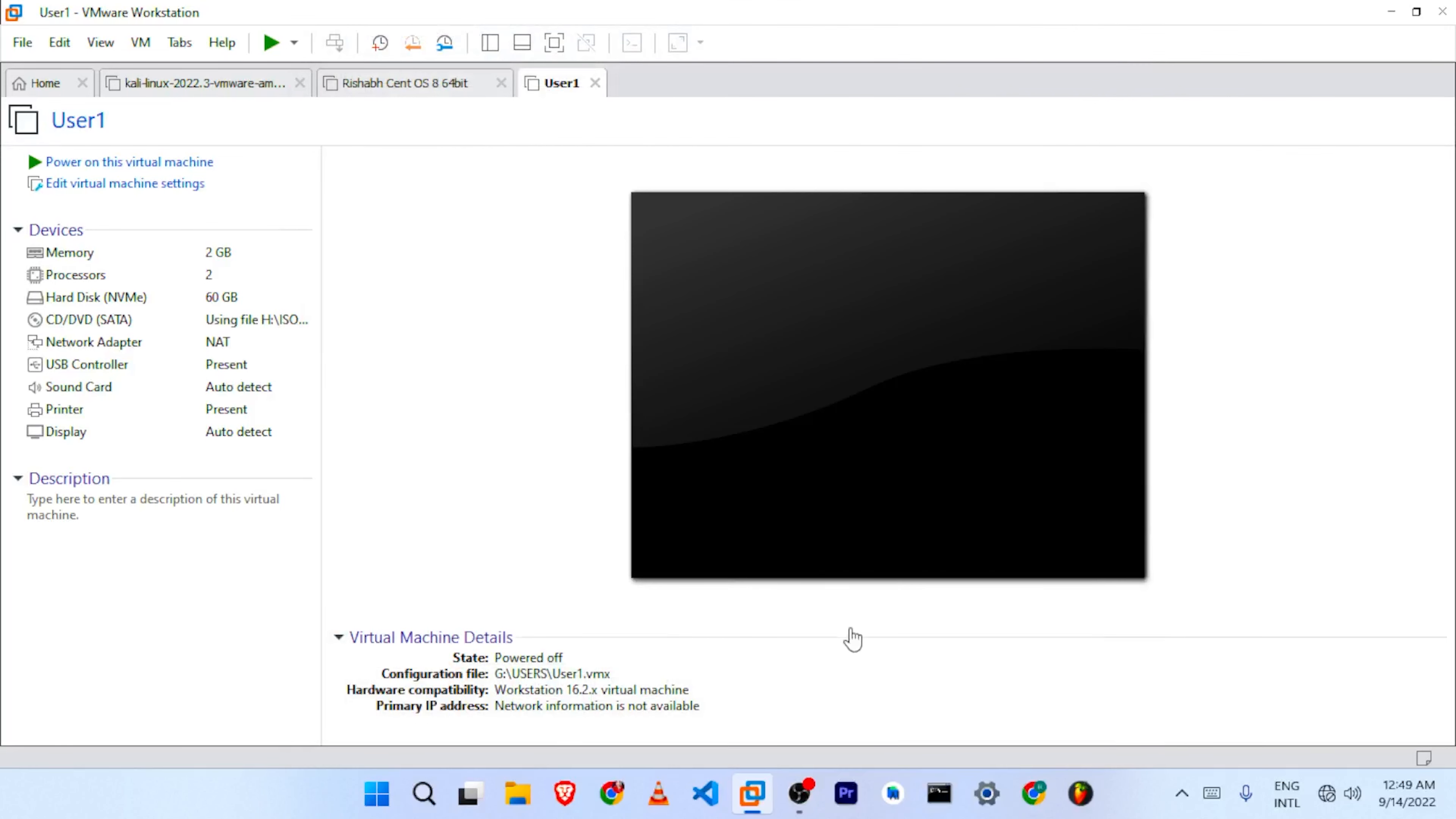
Step: Power on the User1 virtual machine, dismiss the installation reminder and boot it from the CD/DVD
{"action": "left_click", "coordinate": [146, 166]}
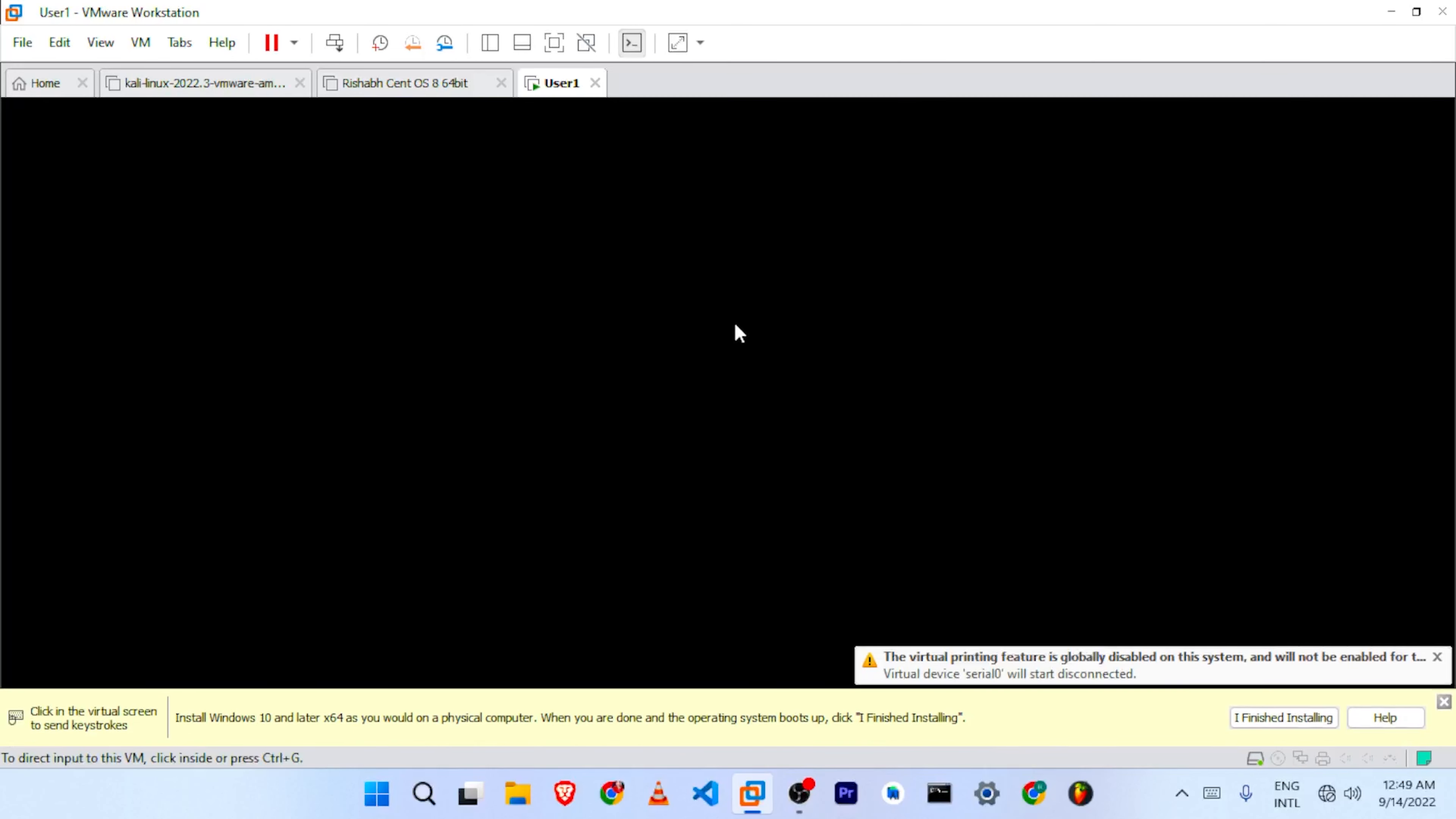
{"action": "left_click", "coordinate": [1278, 717]}
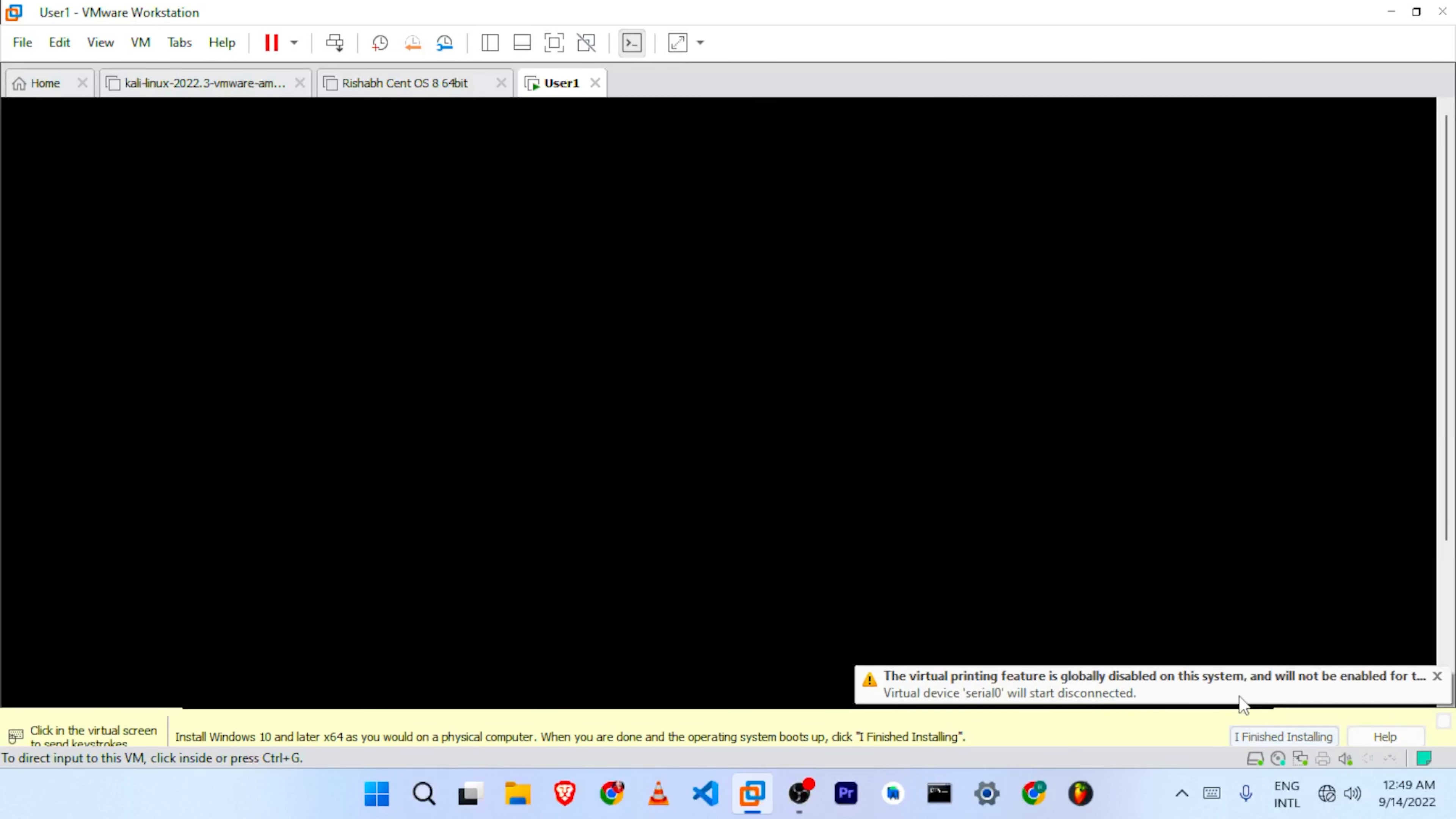
{"action": "left_click", "coordinate": [636, 395]}
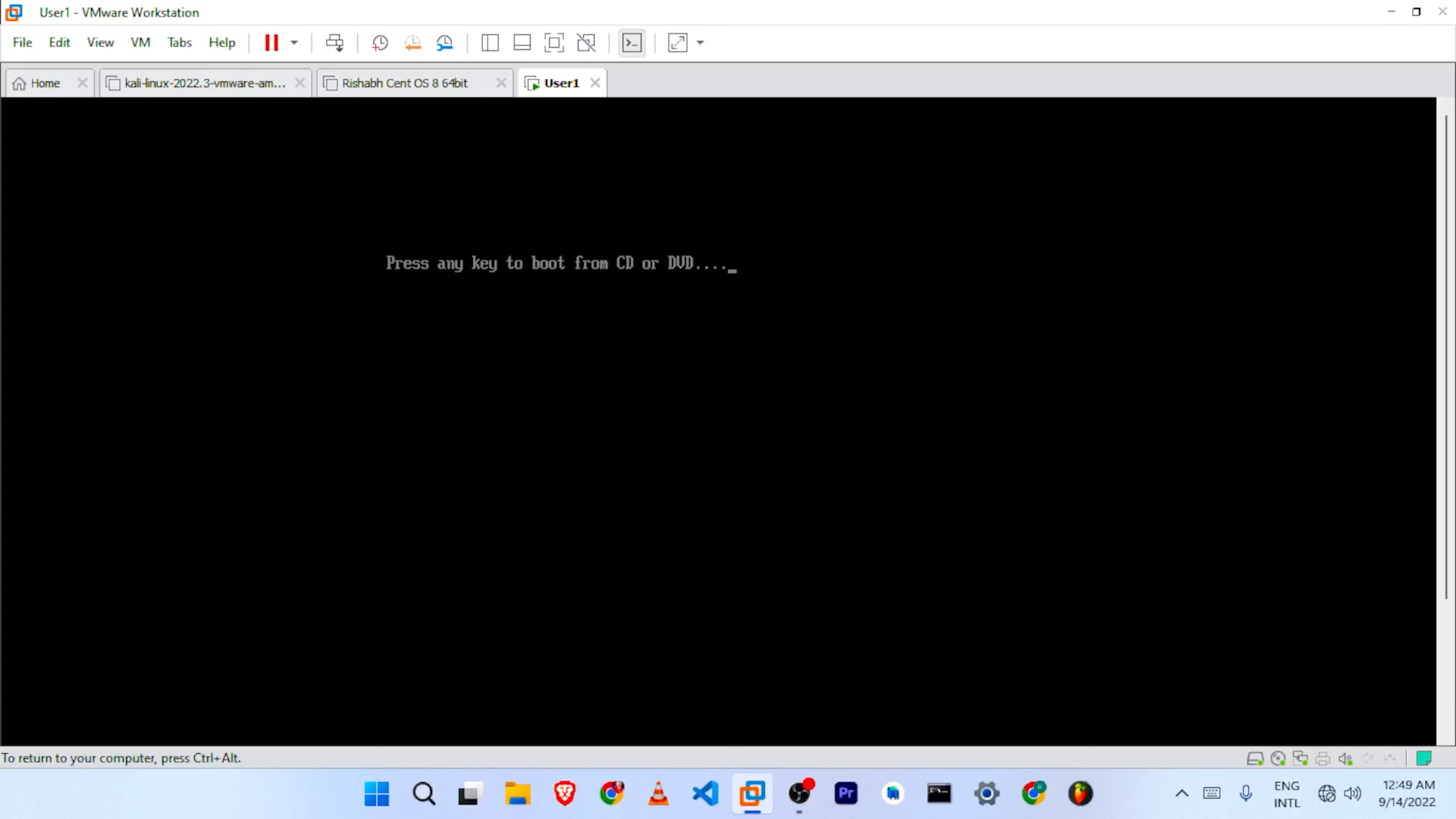
{"action": "key", "text": "Return"}
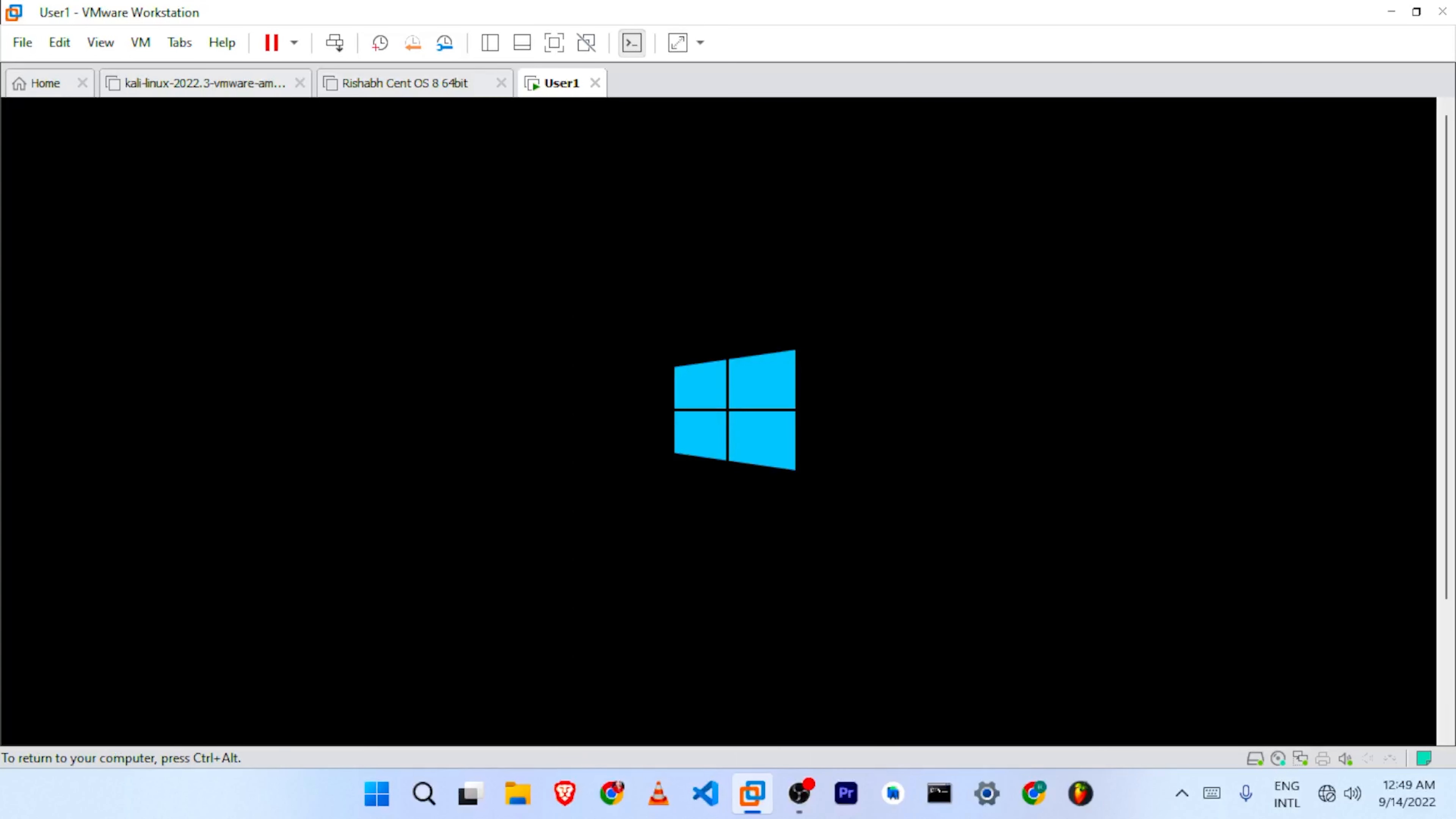
Step: Show the User1 virtual machine in full screen and set the Windows Setup keyboard layout to United States-International
{"action": "key", "text": "ctrl+alt"}
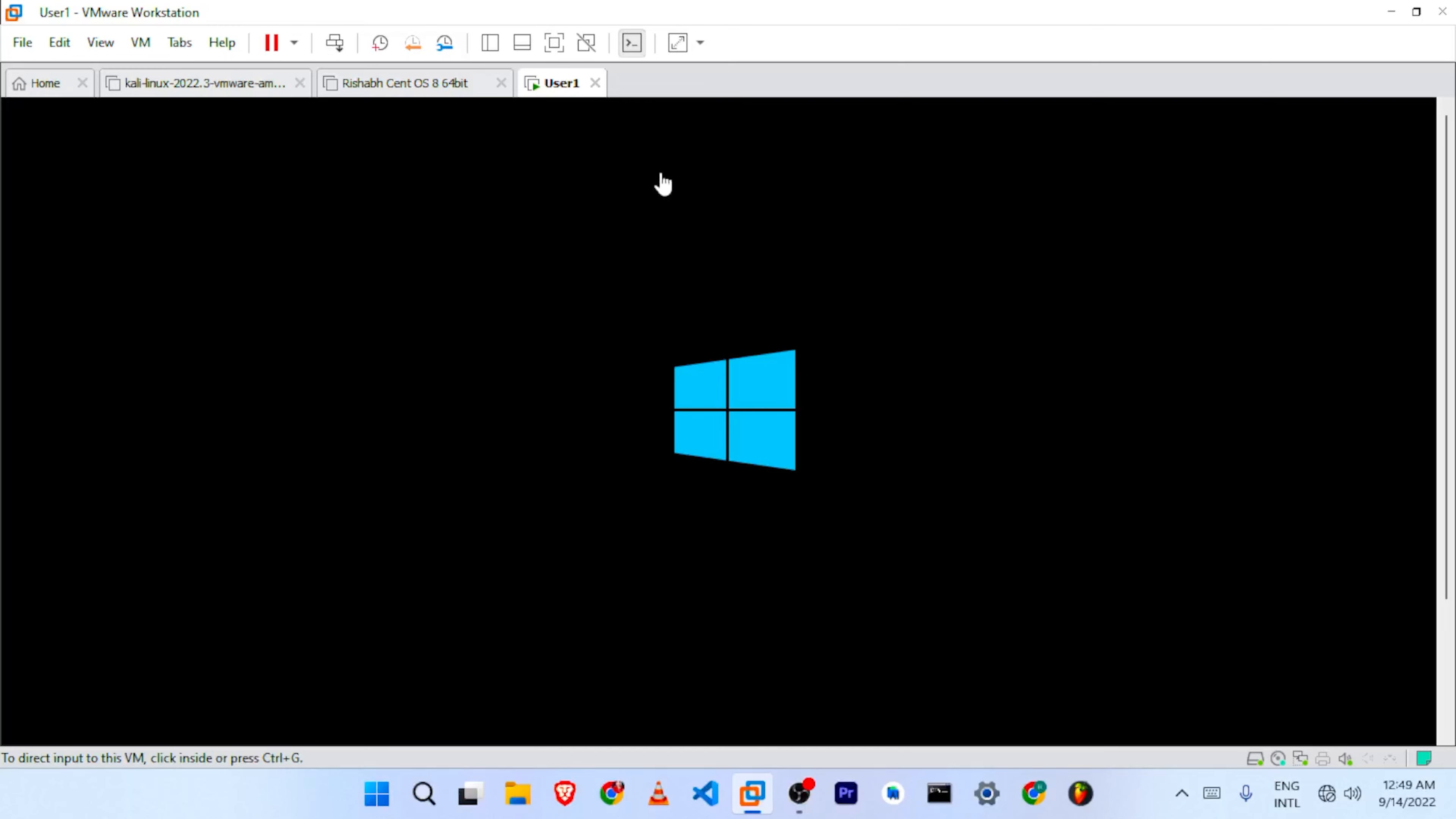
{"action": "left_click", "coordinate": [563, 43]}
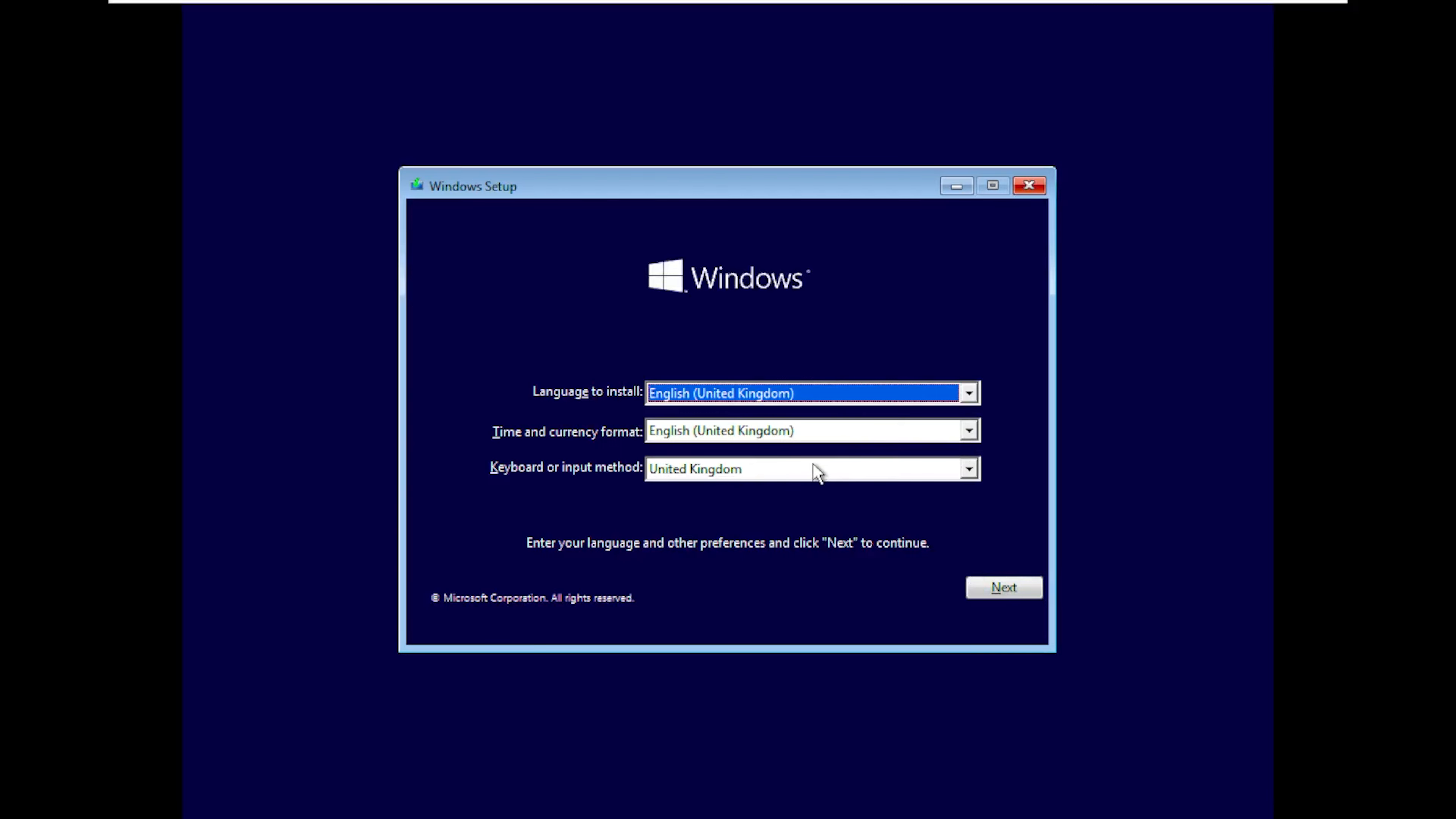
{"action": "left_click", "coordinate": [968, 468]}
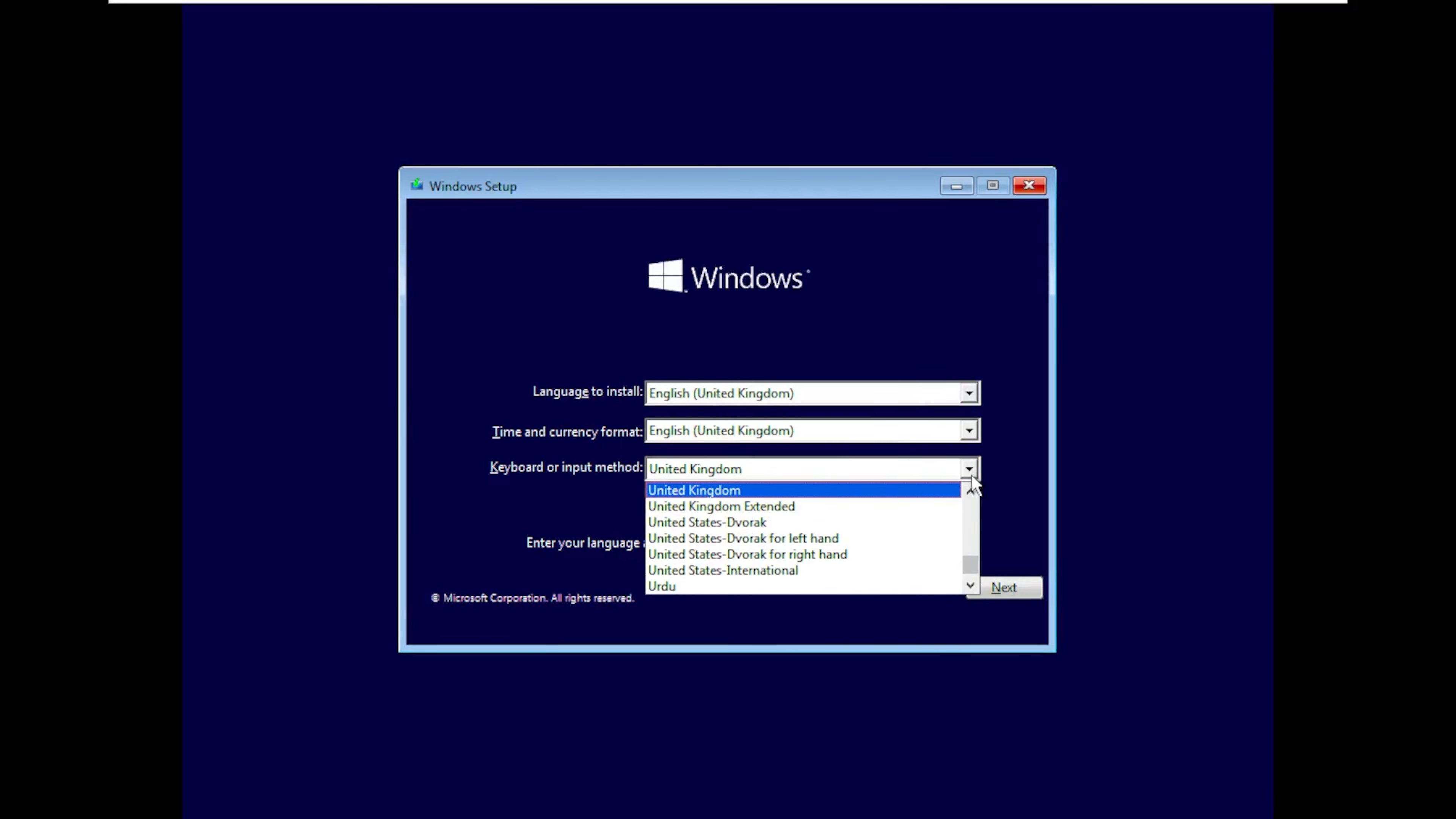
{"action": "left_click", "coordinate": [848, 571]}
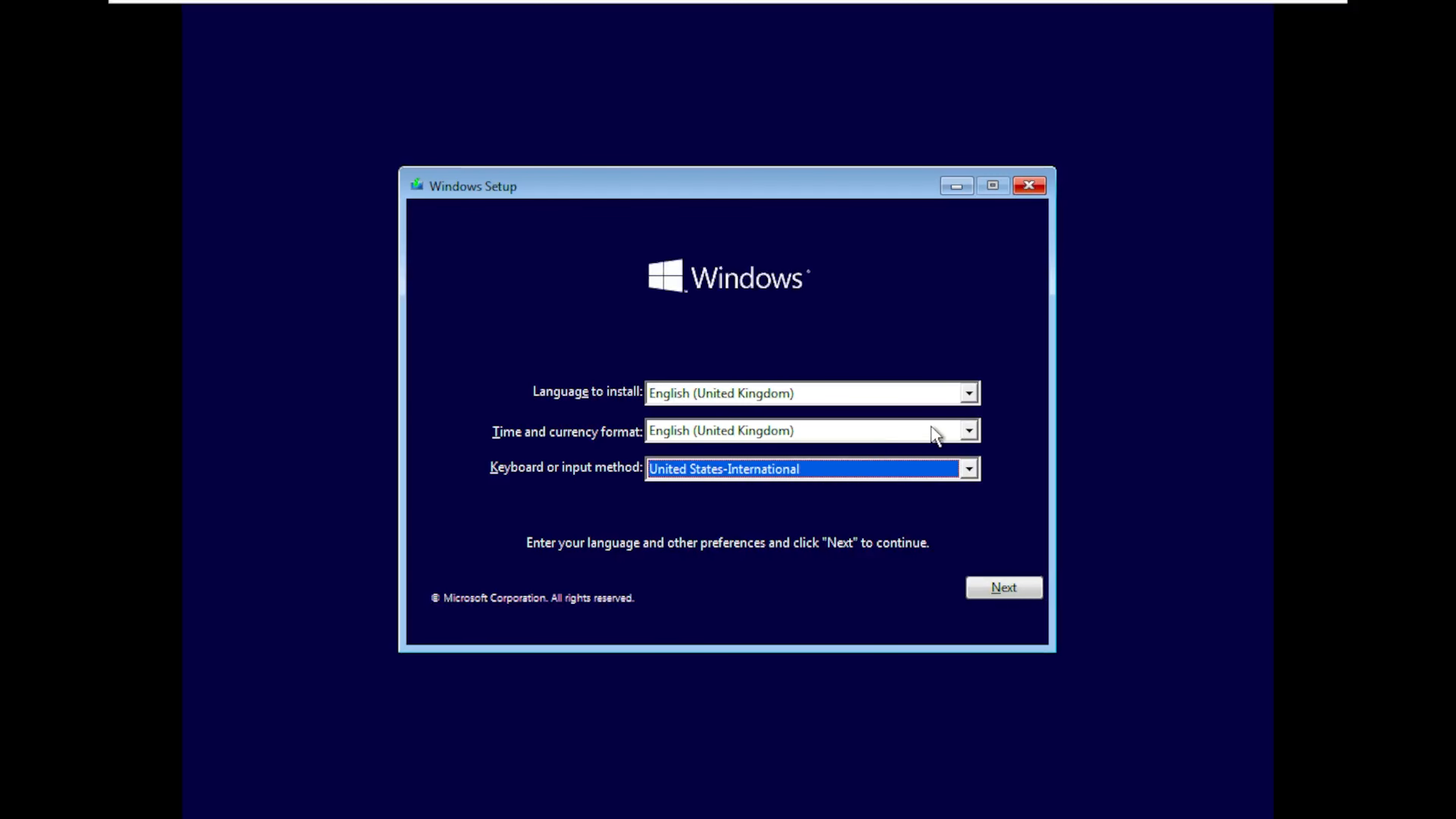
Step: Set the time and currency format to English (India) and proceed past the Windows Setup language preferences
{"action": "left_click", "coordinate": [968, 396]}
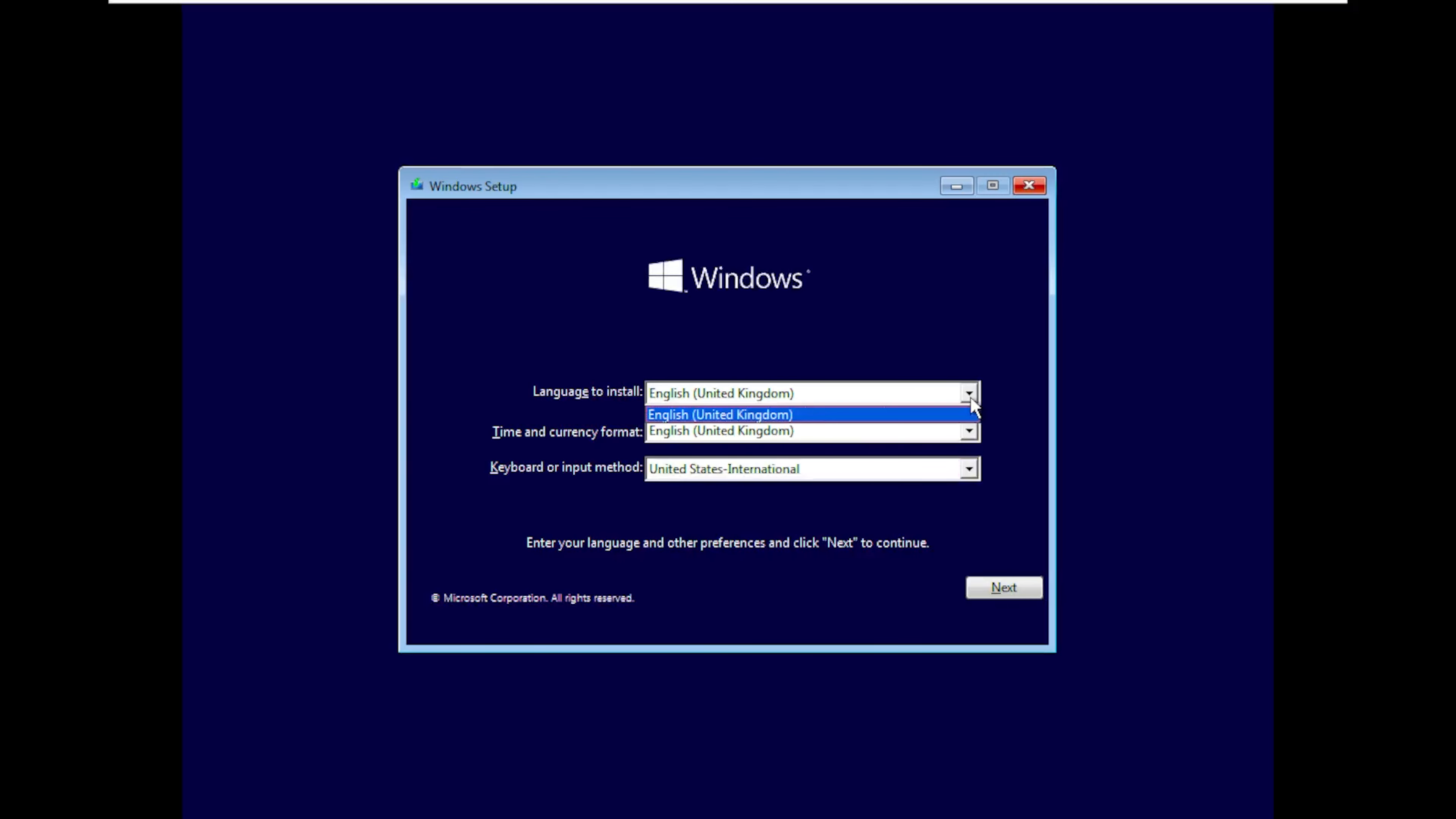
{"action": "left_click", "coordinate": [968, 433]}
{"action": "left_click", "coordinate": [969, 433]}
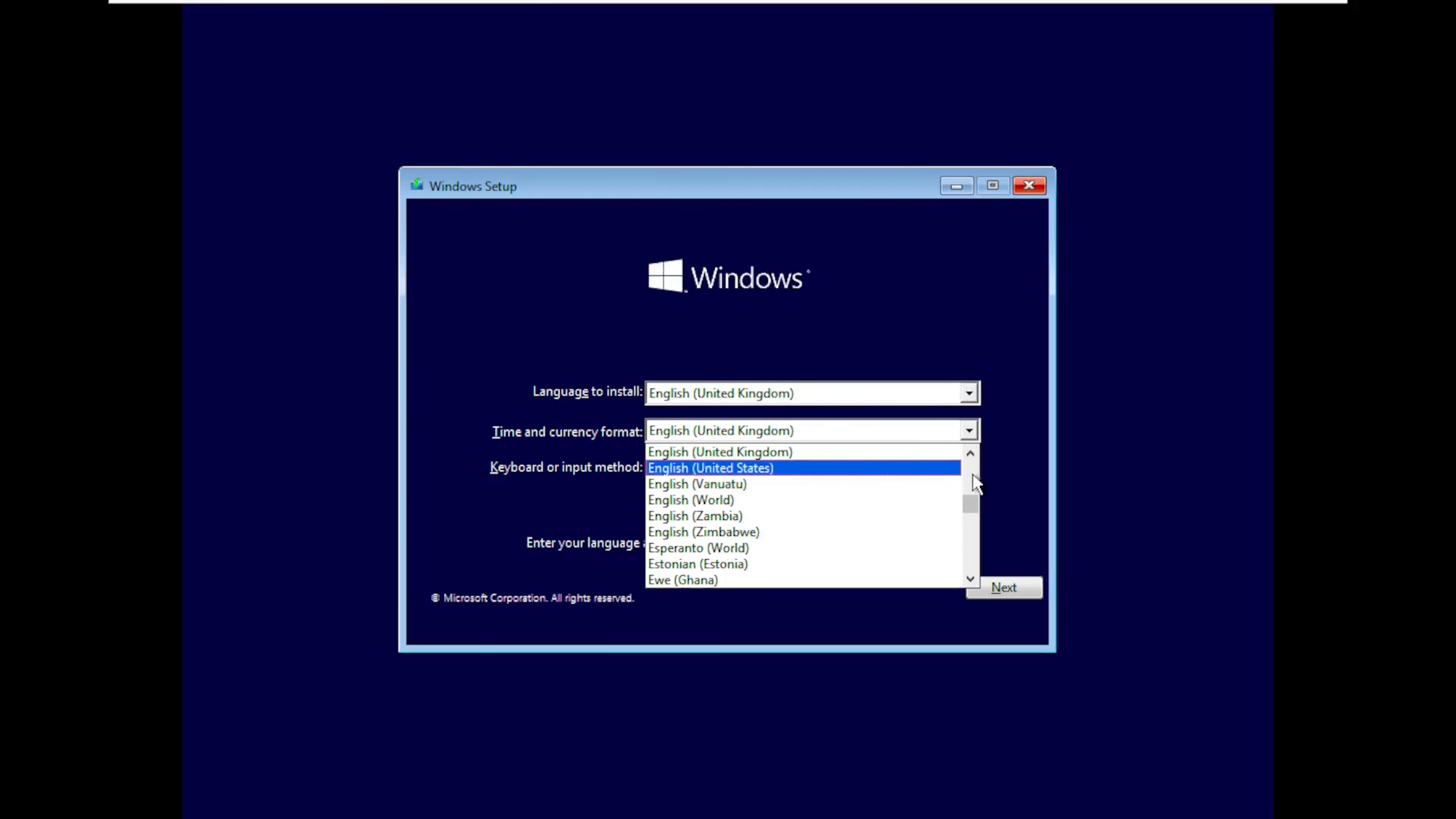
{"action": "left_click_drag", "start_coordinate": [972, 500], "coordinate": [974, 495]}
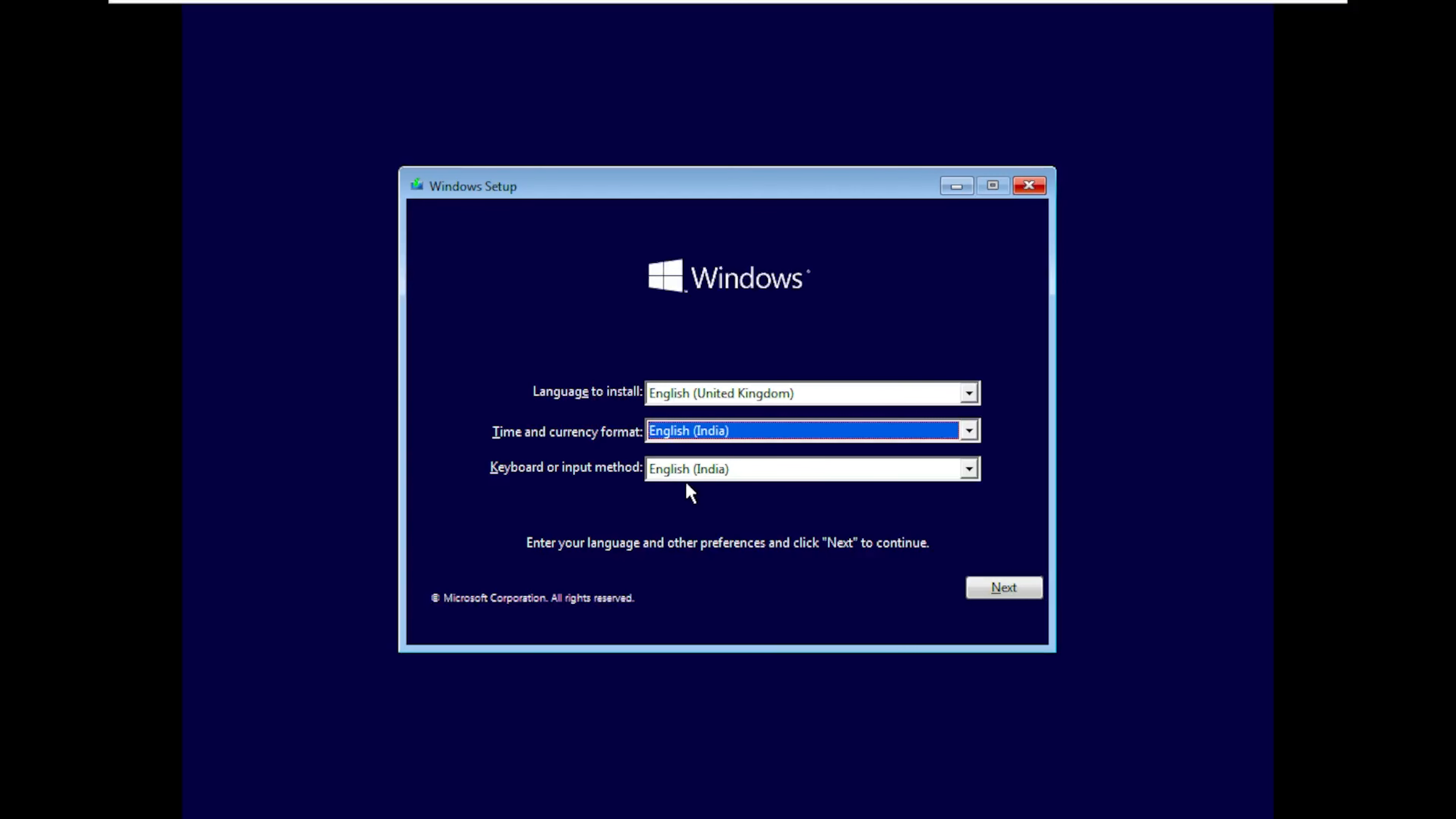
{"action": "left_click", "coordinate": [974, 586]}
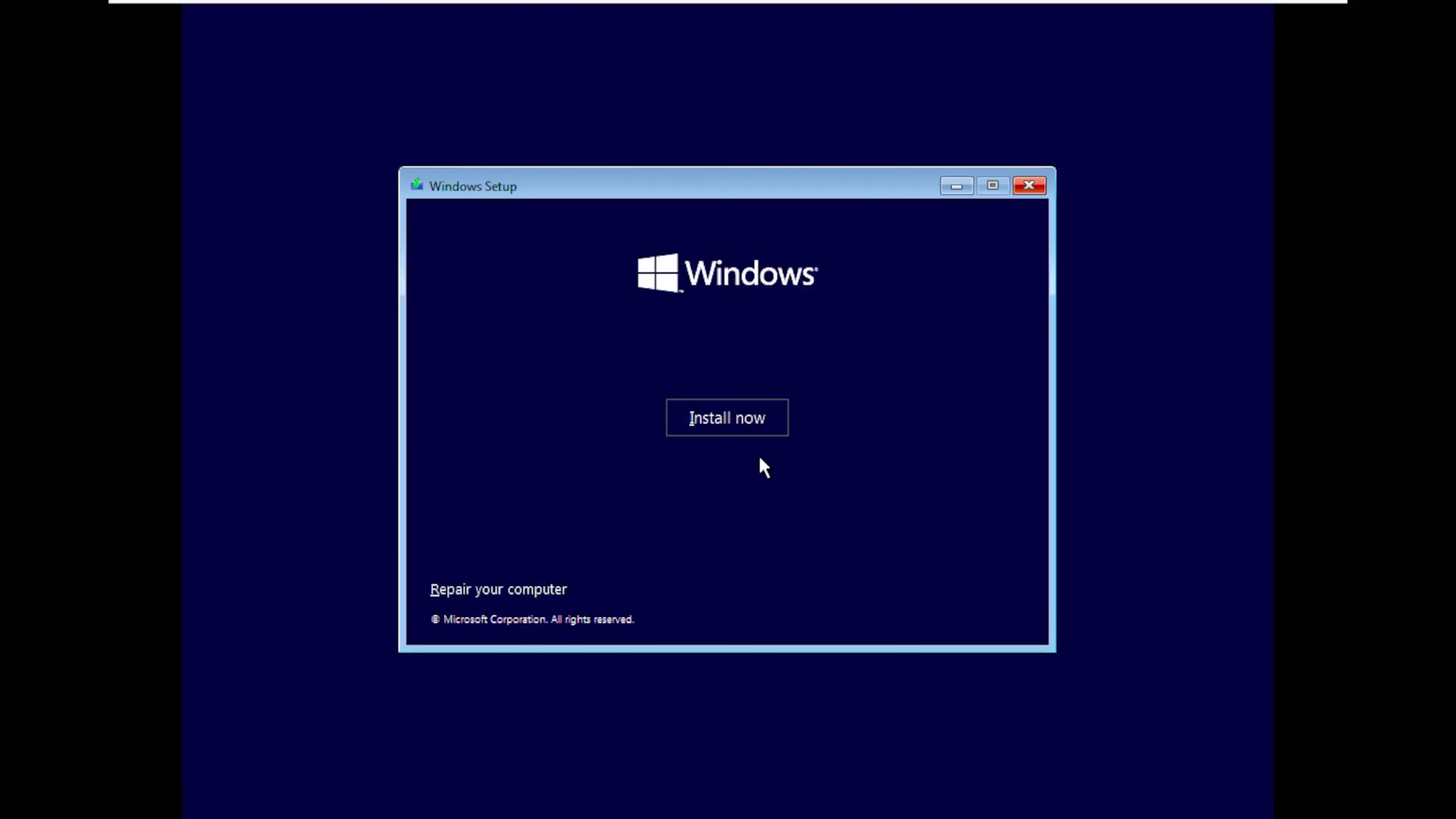
Step: Start the Windows installation and continue without a product key
{"action": "left_click", "coordinate": [766, 418]}
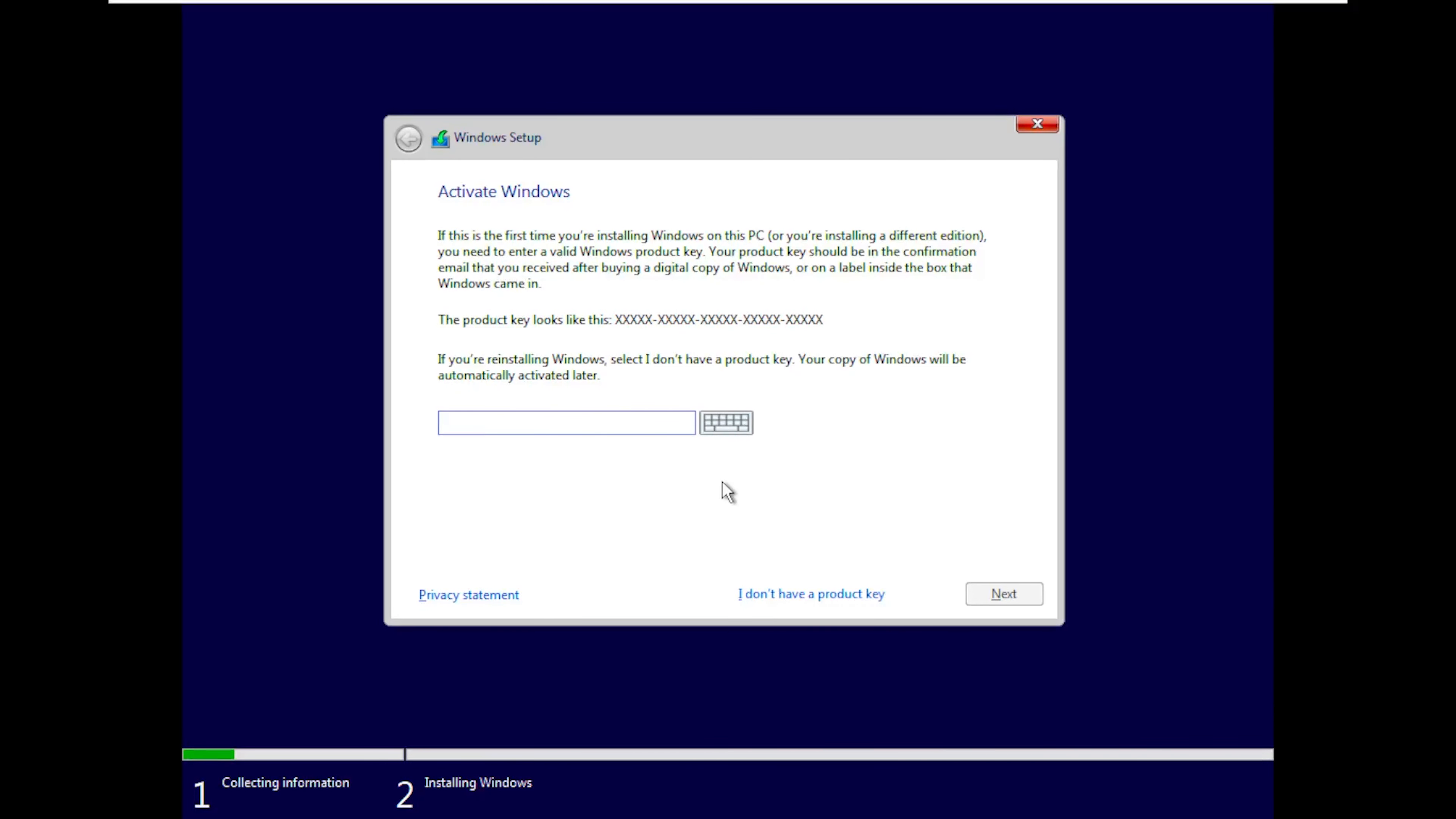
{"action": "left_click", "coordinate": [808, 594]}
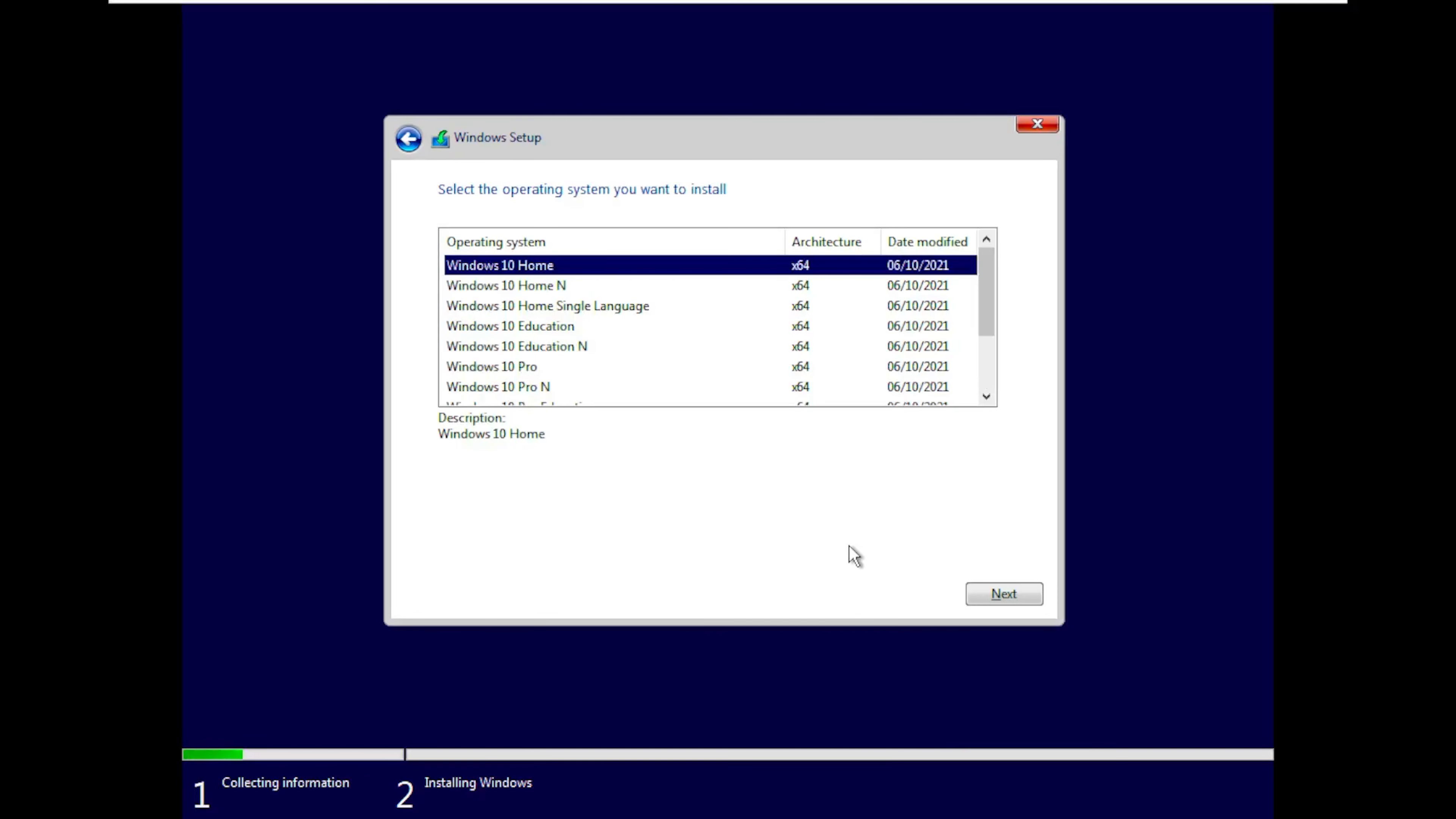
Step: Look through the available Windows 10 editions, including Home, Education, Pro and Pro for Workstations
{"action": "left_click", "coordinate": [545, 366]}
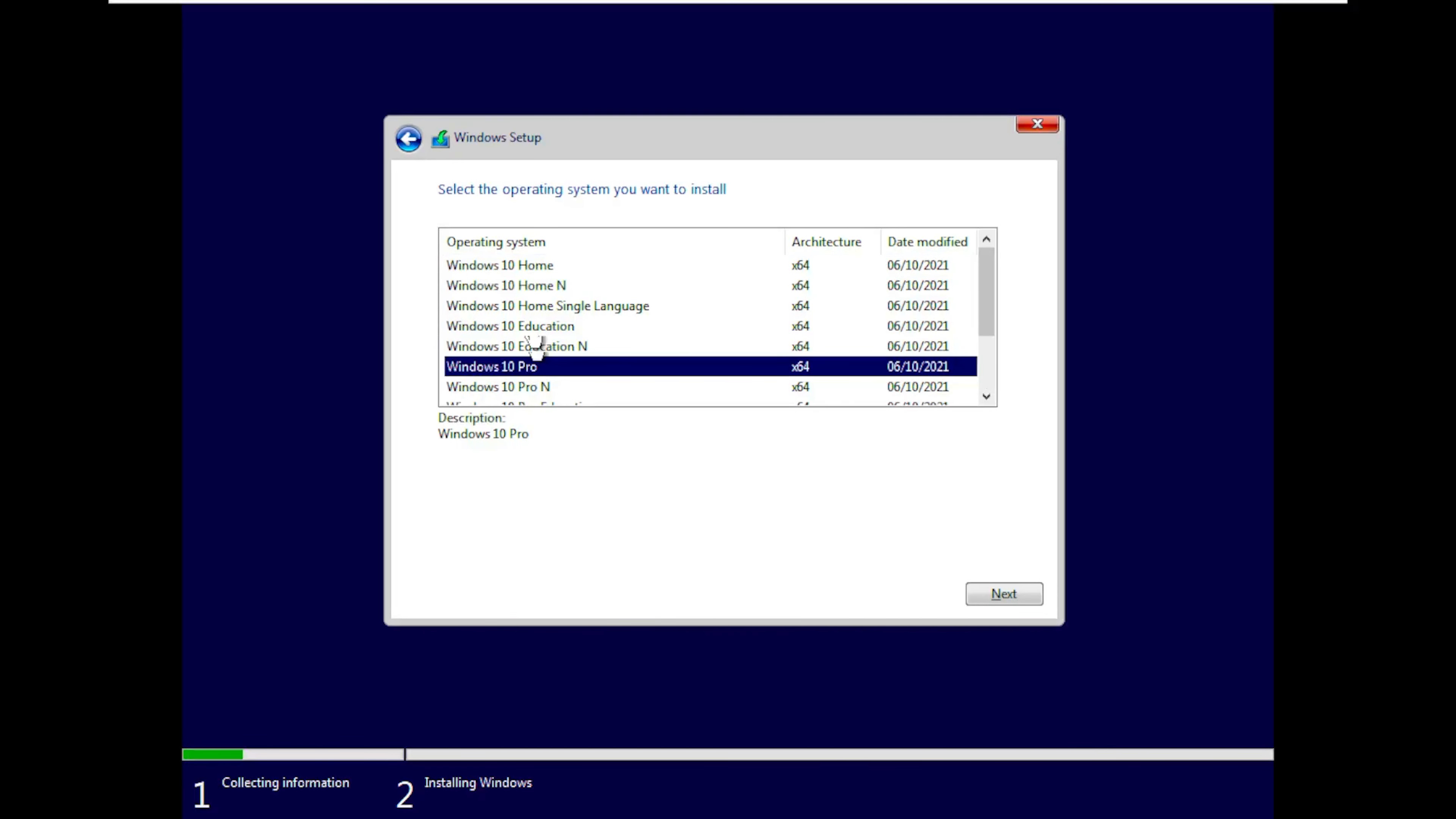
{"action": "mouse_move", "coordinate": [994, 302]}
{"action": "left_mouse_down"}
{"action": "mouse_move", "coordinate": [993, 360]}
{"action": "mouse_move", "coordinate": [984, 280]}
{"action": "left_mouse_up"}
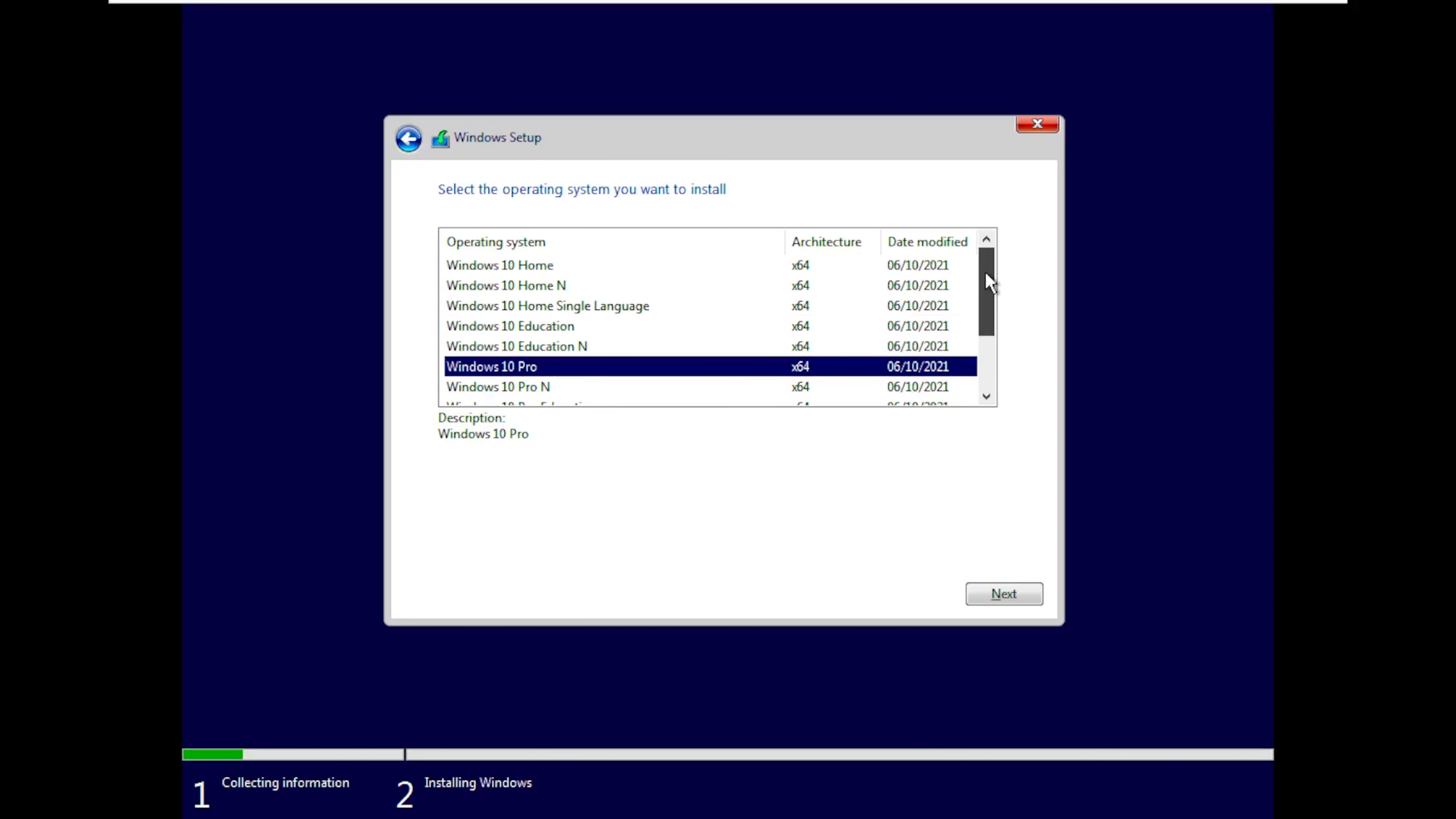
{"action": "left_click", "coordinate": [548, 267]}
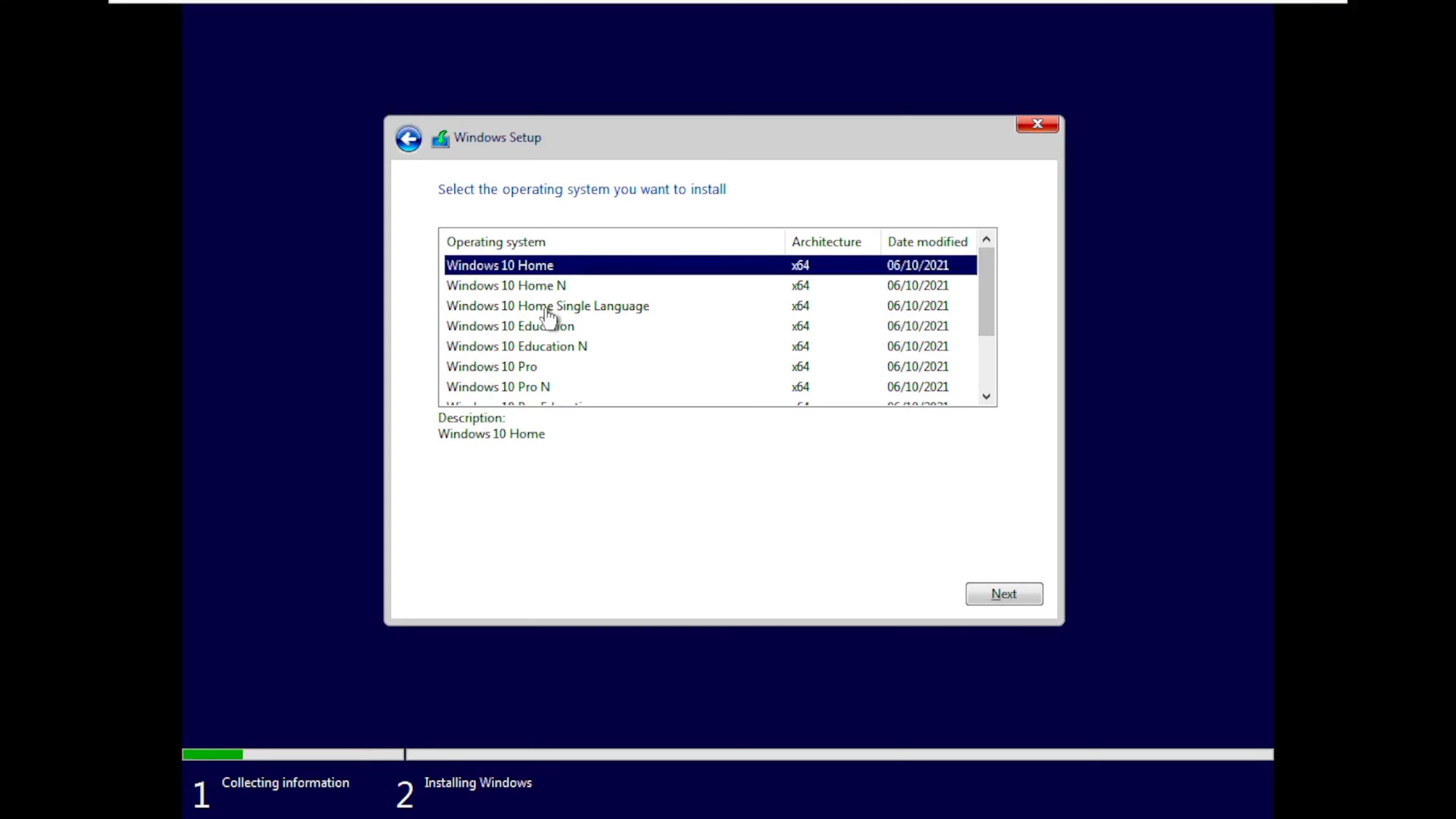
{"action": "left_click", "coordinate": [549, 327]}
{"action": "left_click", "coordinate": [548, 367]}
{"action": "left_click_drag", "start_coordinate": [985, 304], "coordinate": [984, 353]}
{"action": "left_click", "coordinate": [571, 328]}
{"action": "left_click", "coordinate": [573, 369]}
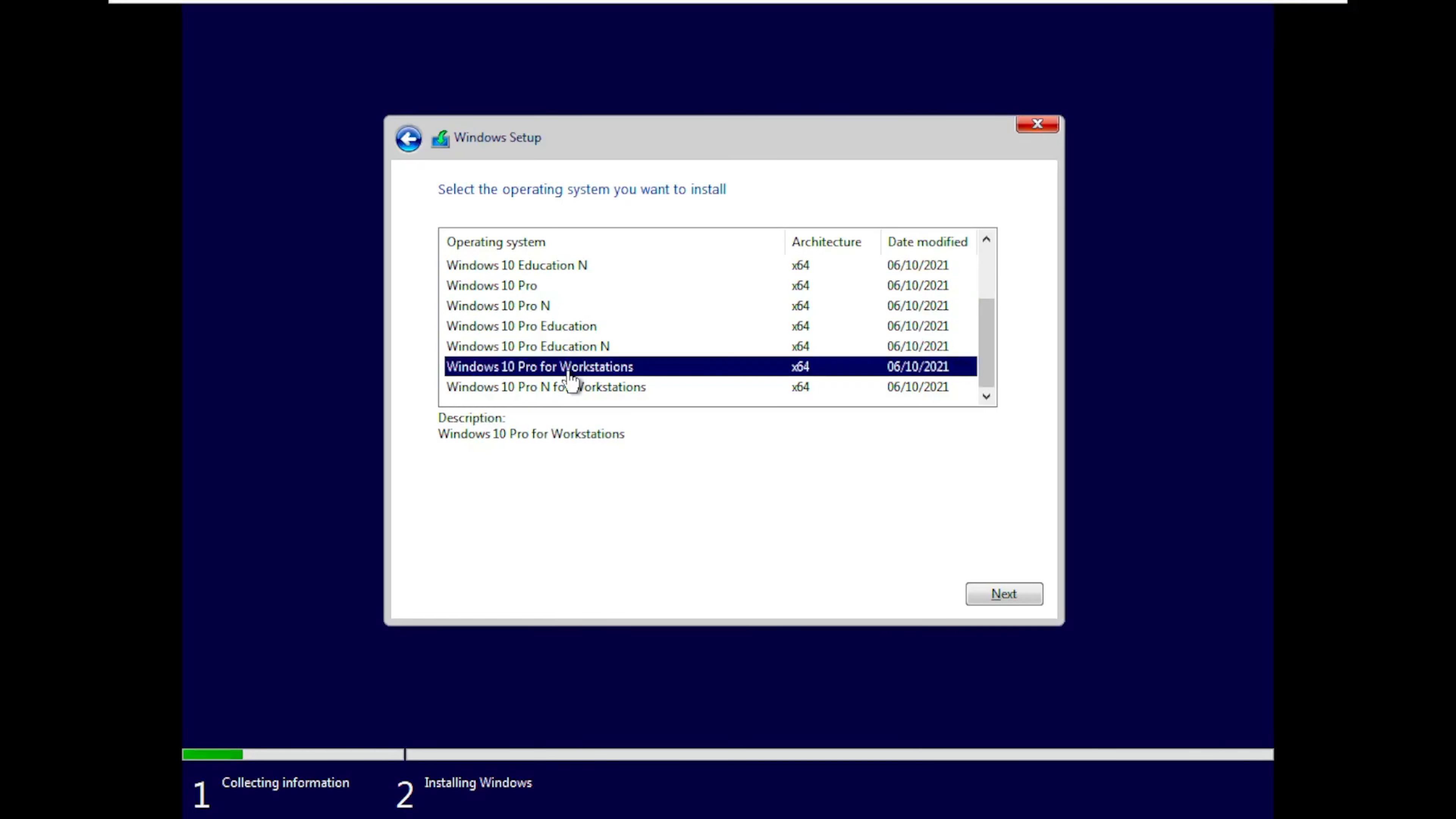
{"action": "left_click_drag", "start_coordinate": [983, 364], "coordinate": [994, 306]}
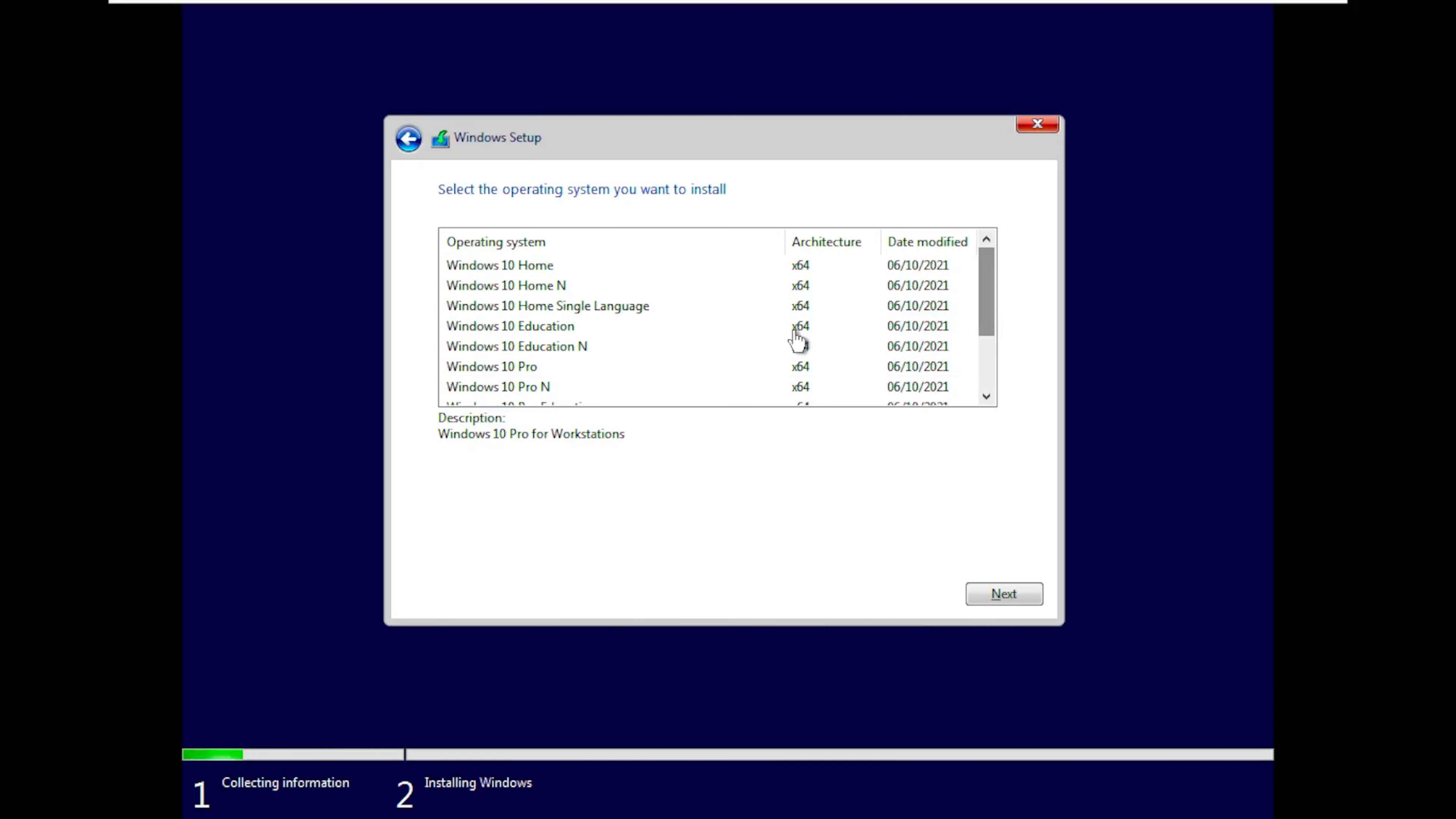
Step: Choose Windows 10 Pro as the operating system to install and proceed with the licence terms accepted
{"action": "left_click", "coordinate": [555, 367]}
{"action": "left_click", "coordinate": [995, 593]}
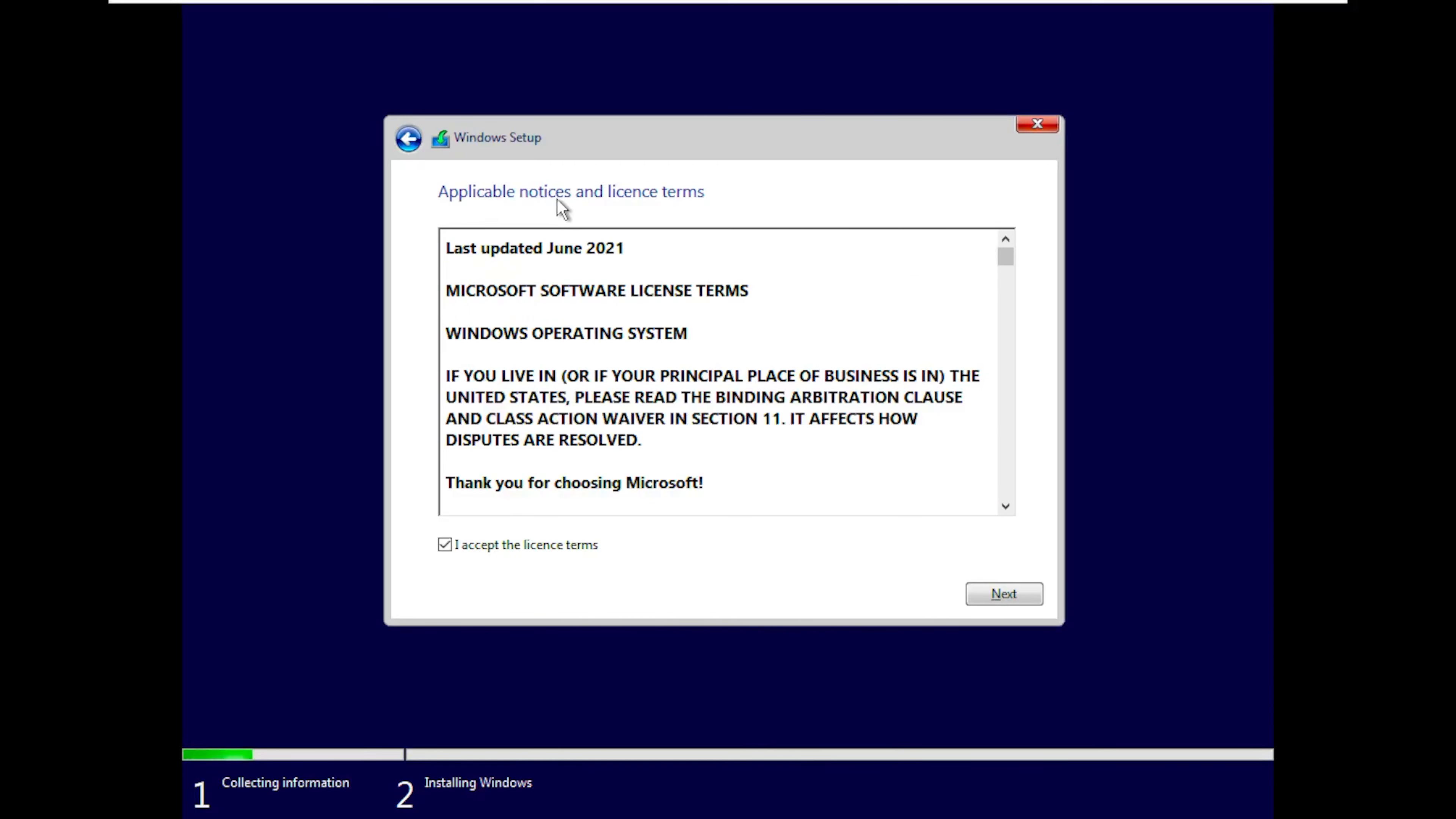
{"action": "left_click_drag", "start_coordinate": [1005, 258], "coordinate": [1005, 343]}
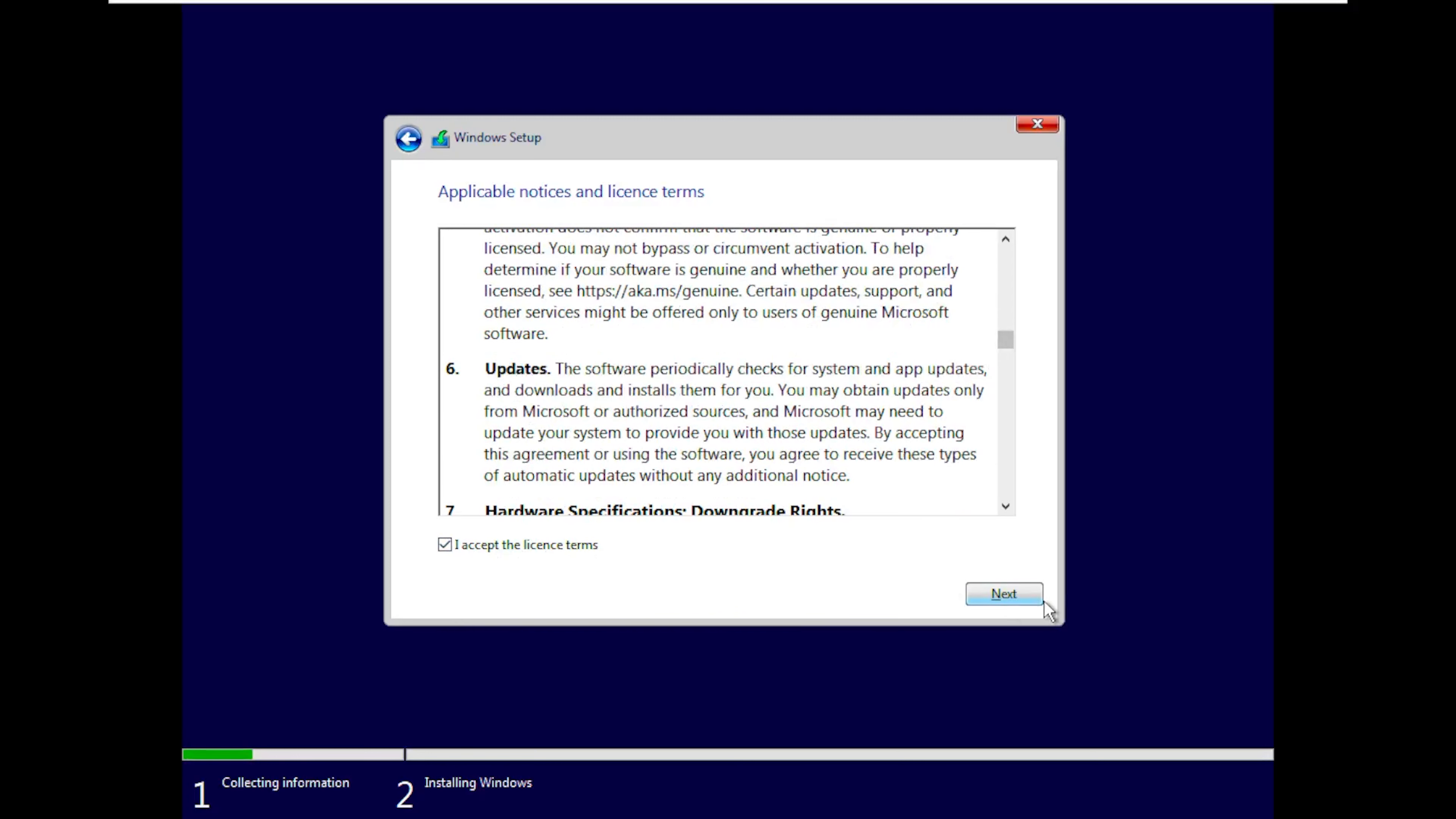
{"action": "left_click", "coordinate": [1027, 599]}
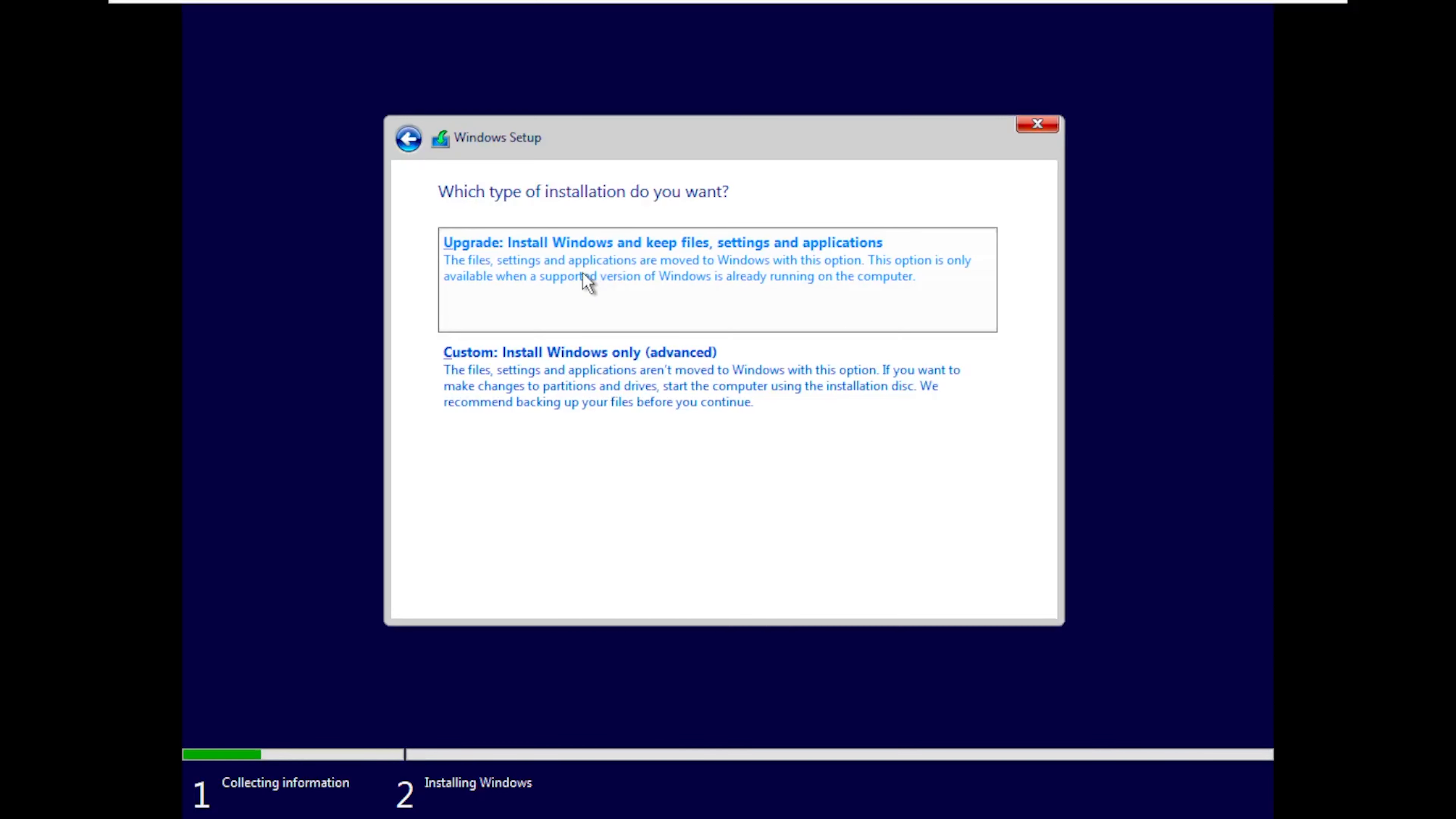
Step: Choose the custom installation type and create a 40440 MB partition on Drive 0, allowing the additional system partitions
{"action": "left_click", "coordinate": [580, 361]}
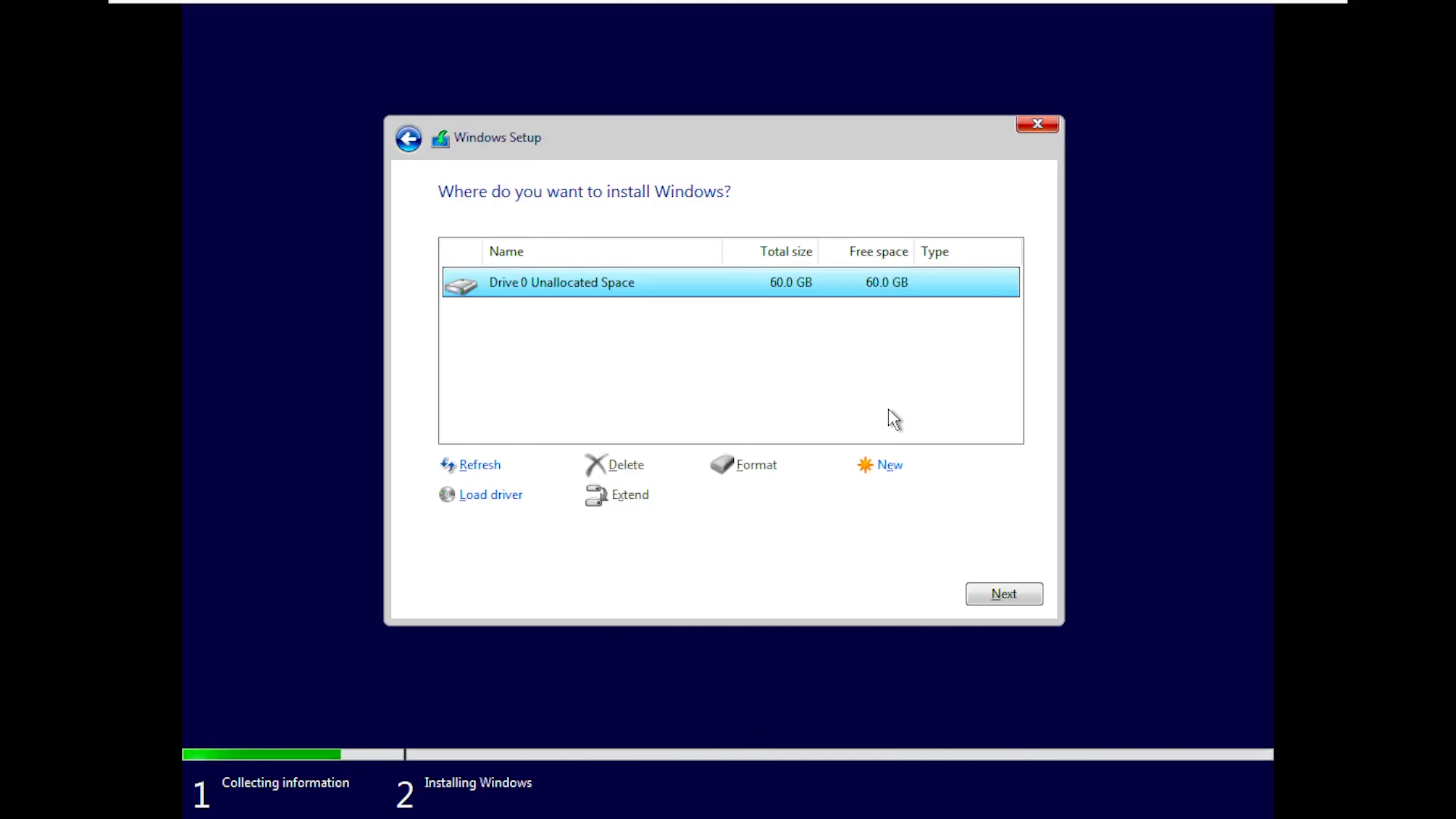
{"action": "left_click", "coordinate": [888, 466]}
{"action": "key", "text": "Delete"}
{"action": "key", "text": "Delete"}
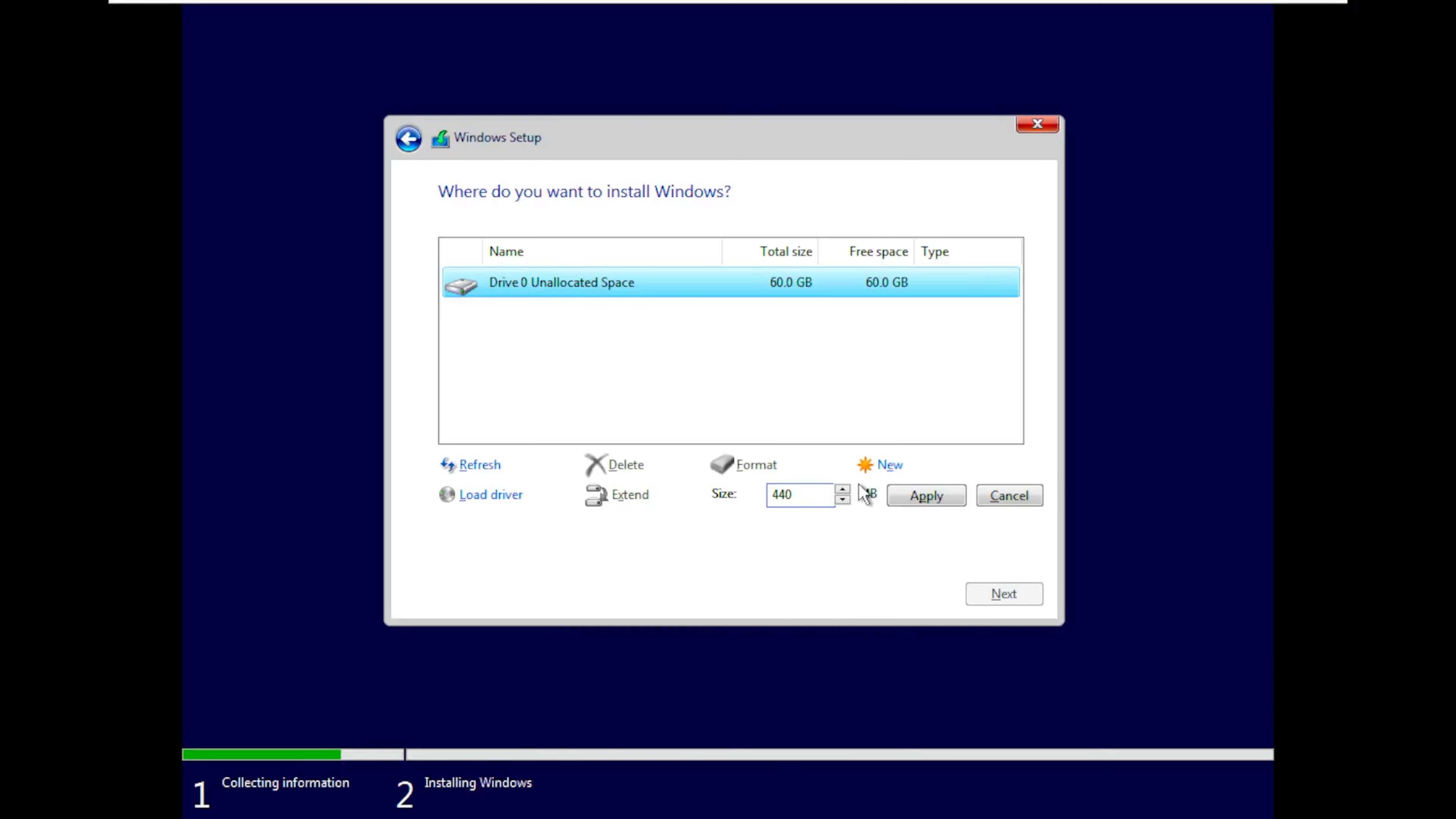
{"action": "type", "text": "40"}
{"action": "left_click", "coordinate": [920, 499]}
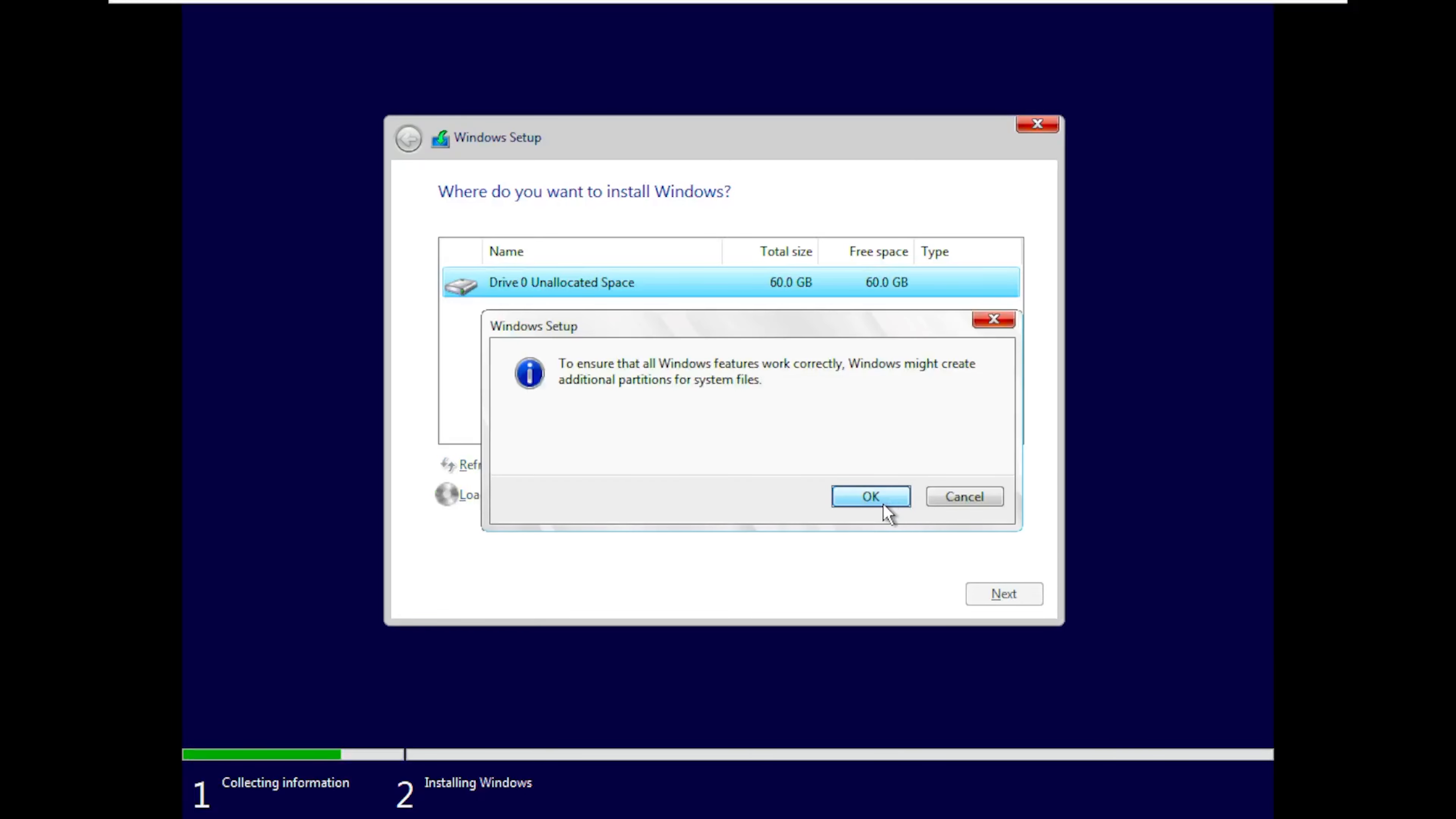
{"action": "left_click", "coordinate": [881, 504]}
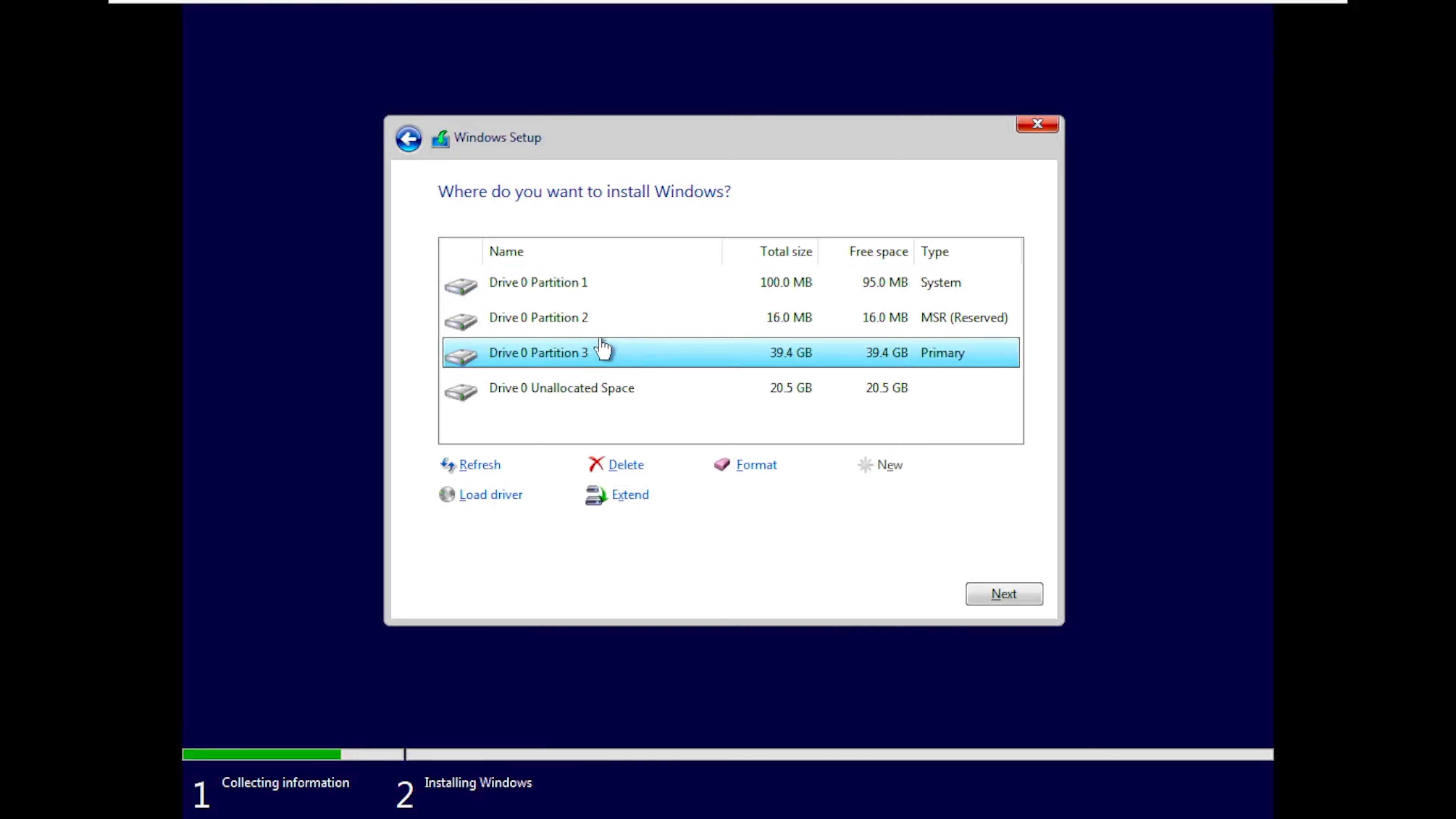
Step: Examine the partitions on Drive 0 to see which of them can hold the Windows installation
{"action": "left_click", "coordinate": [638, 297]}
{"action": "left_click", "coordinate": [637, 318]}
{"action": "left_click", "coordinate": [637, 344]}
{"action": "left_click", "coordinate": [649, 310]}
{"action": "left_click", "coordinate": [666, 286]}
{"action": "left_click", "coordinate": [669, 313]}
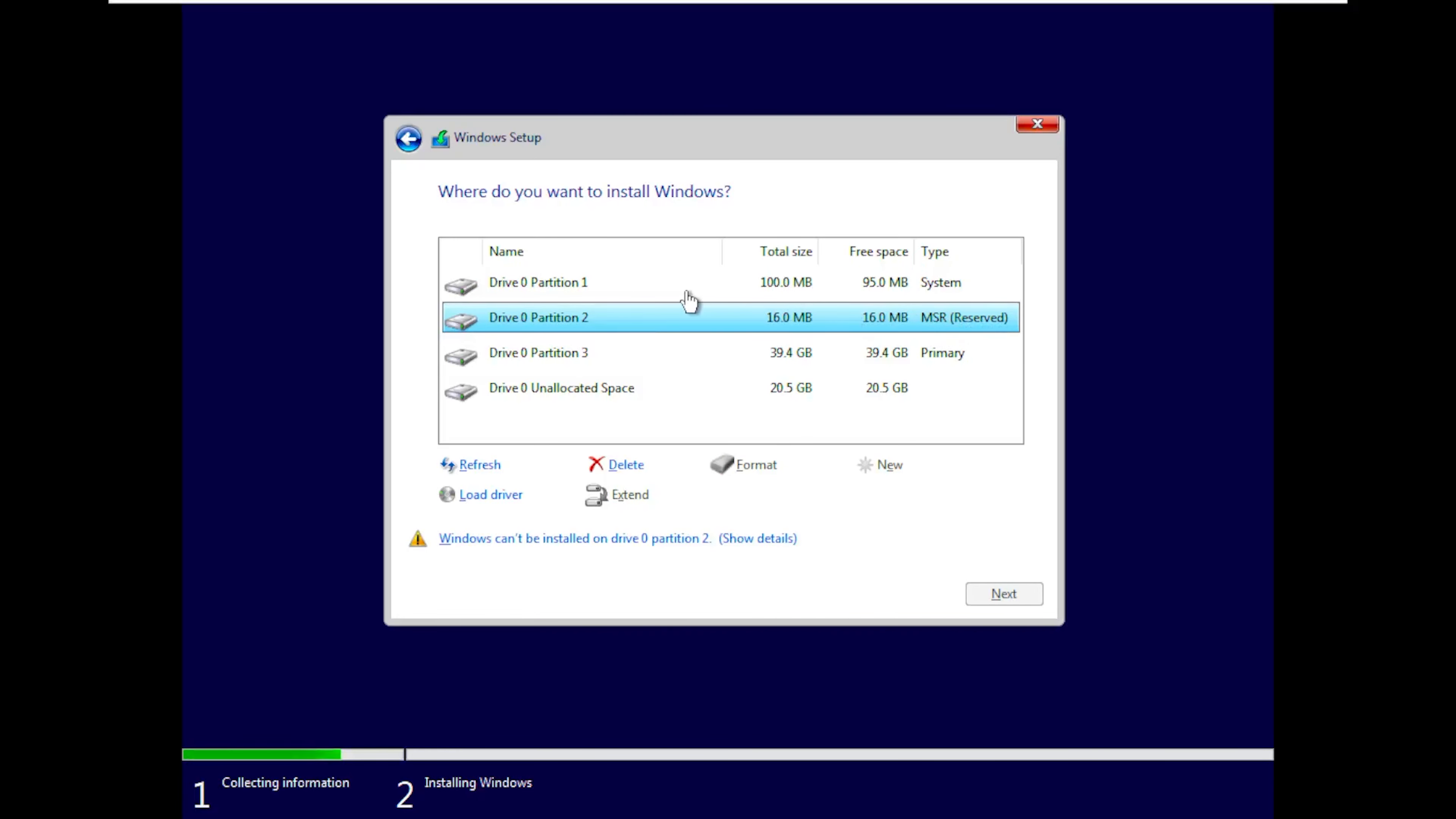
{"action": "left_click", "coordinate": [616, 293]}
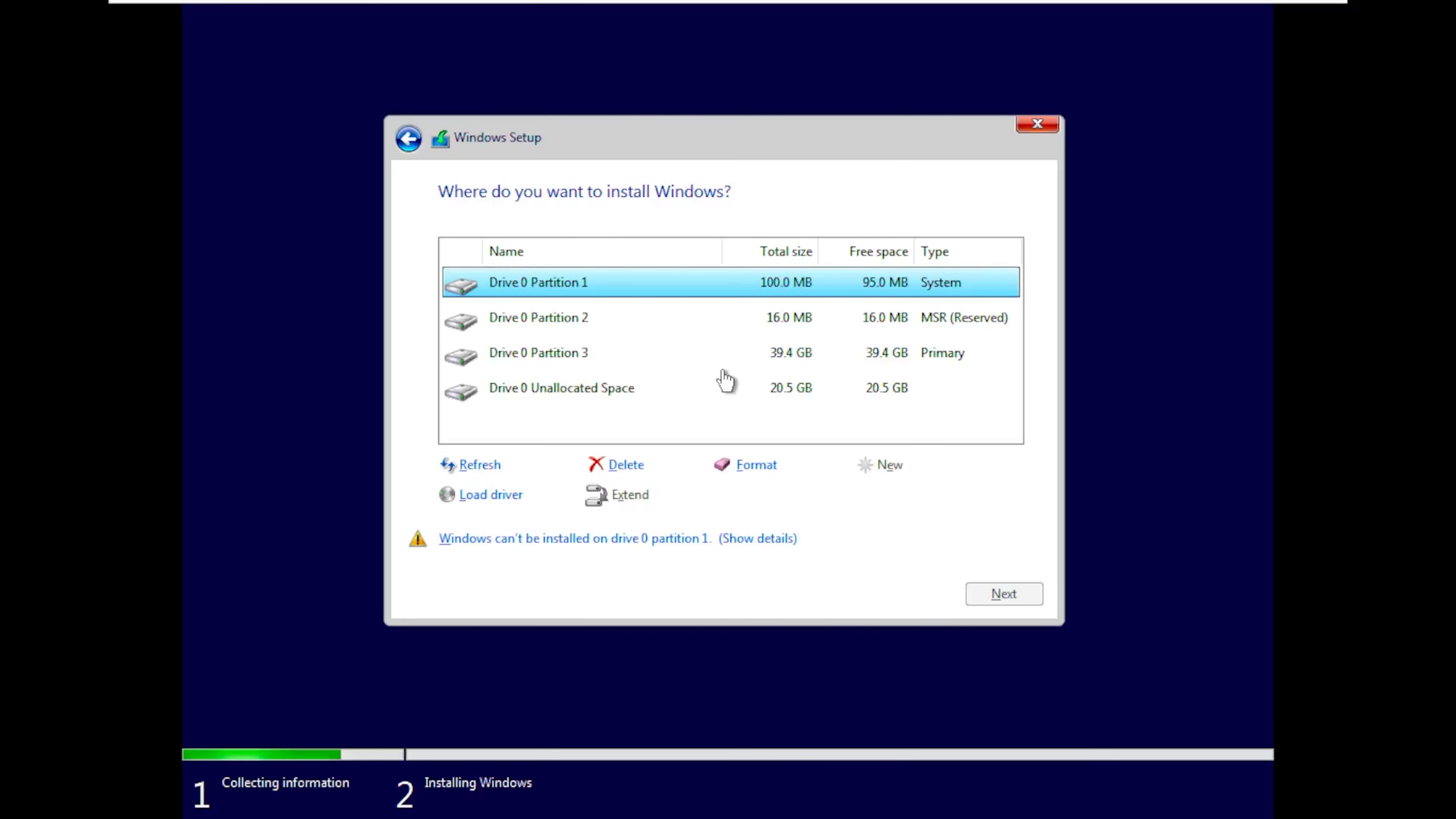
{"action": "left_click", "coordinate": [727, 358]}
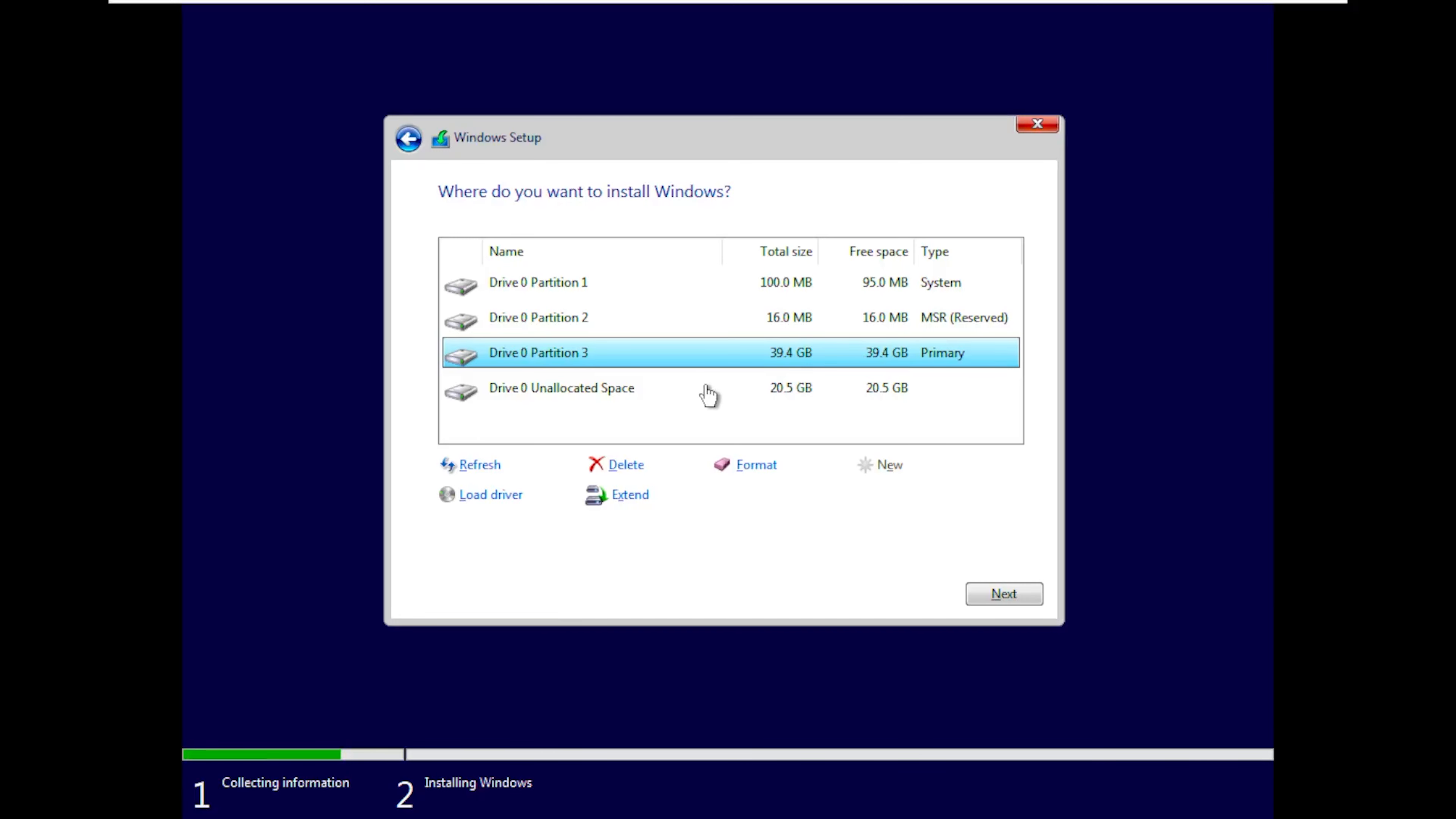
Step: Create a 15999 MB partition from the unallocated space on Drive 0
{"action": "left_click", "coordinate": [585, 392]}
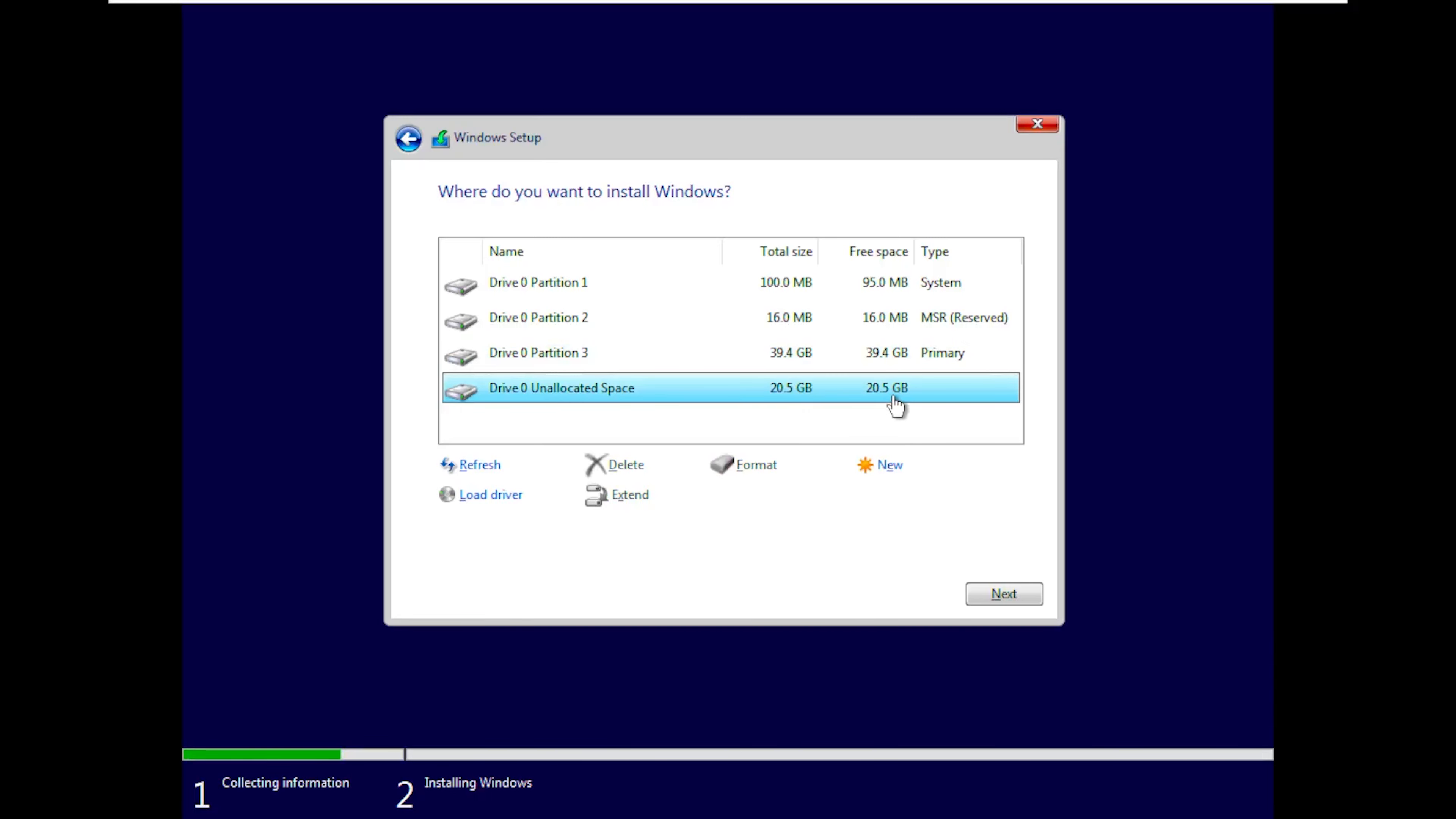
{"action": "left_click", "coordinate": [883, 464]}
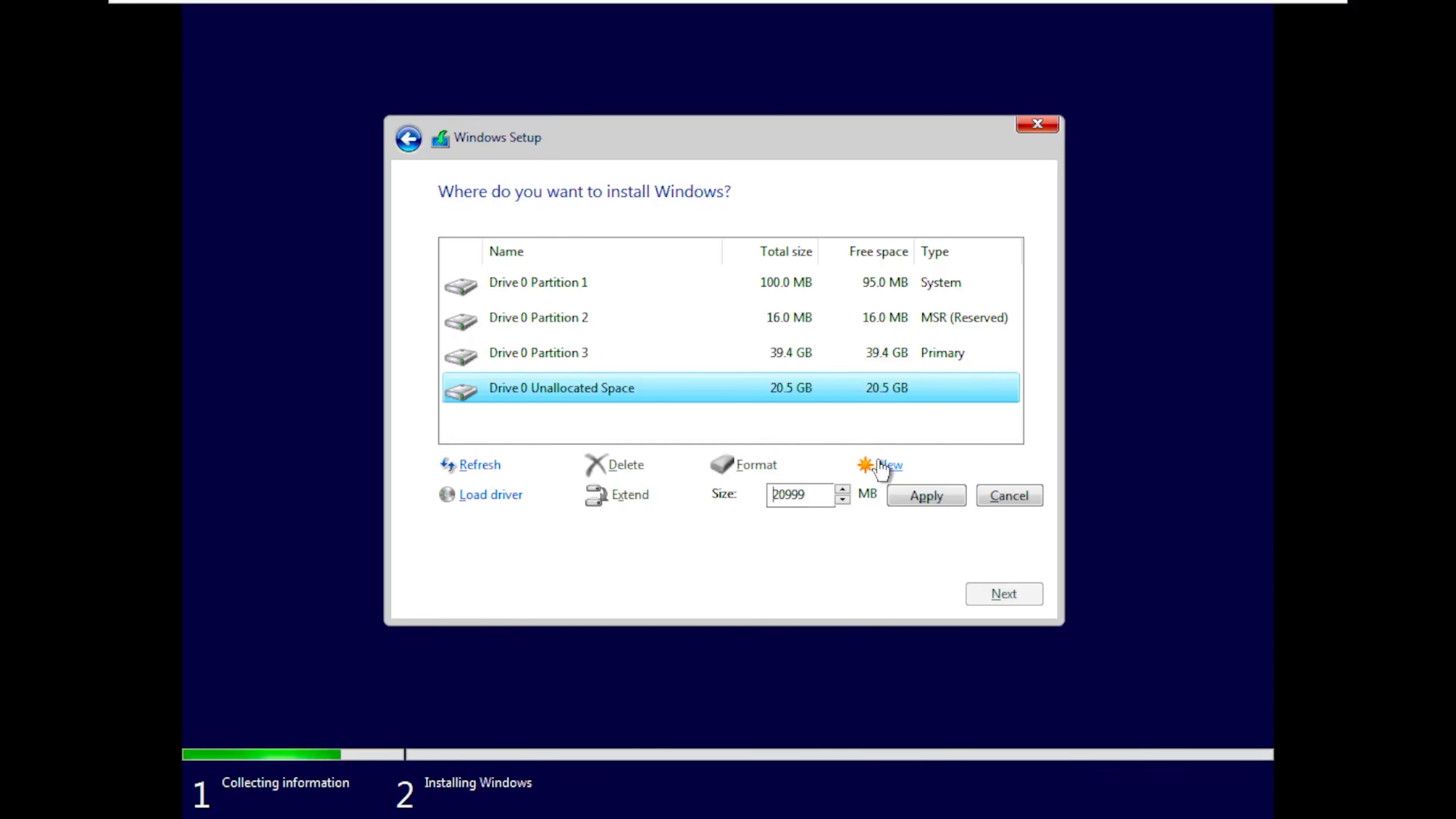
{"action": "left_click", "coordinate": [778, 494]}
{"action": "key", "text": "BackSpace"}
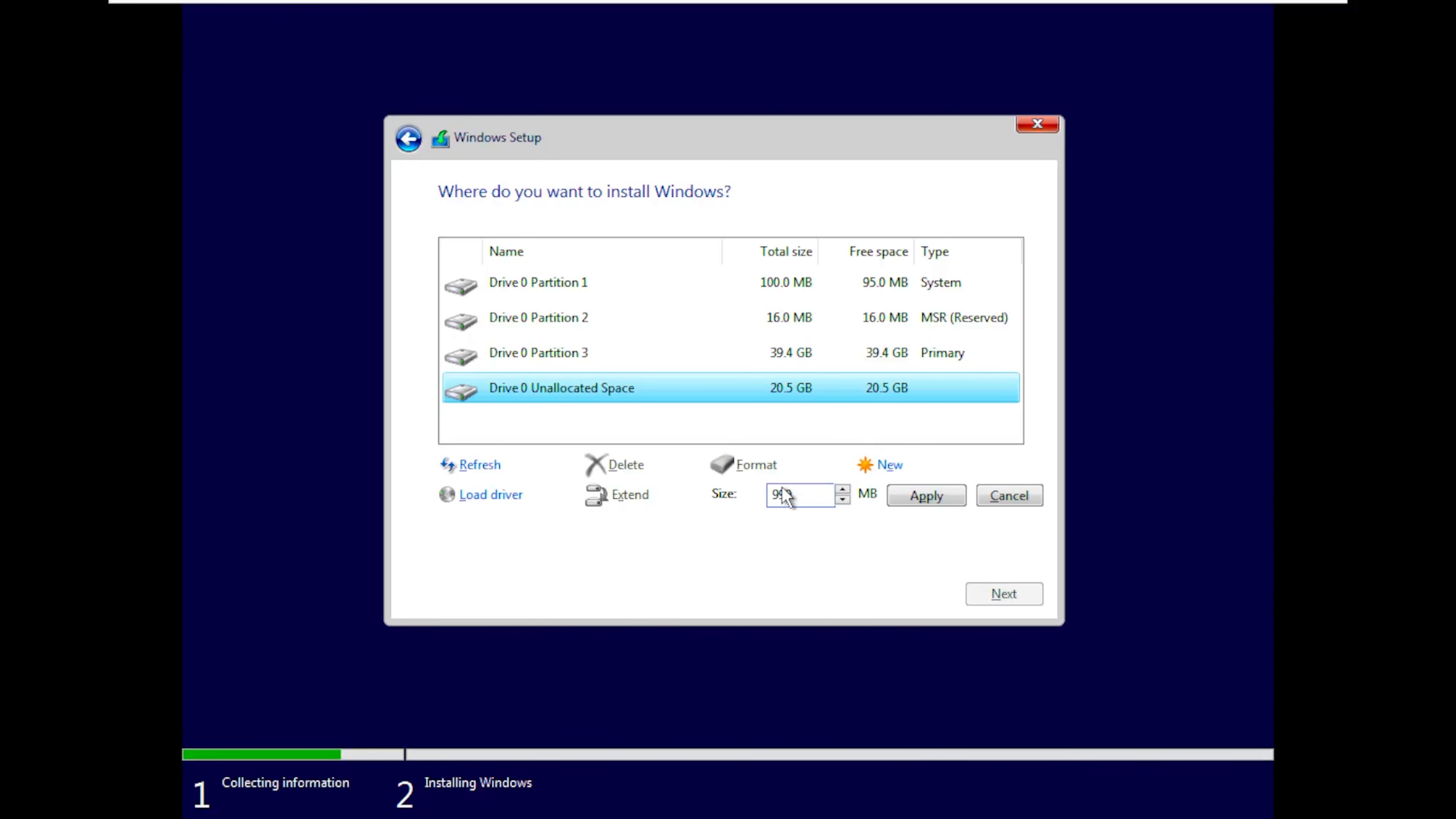
{"action": "type", "text": "15"}
{"action": "left_click", "coordinate": [911, 495]}
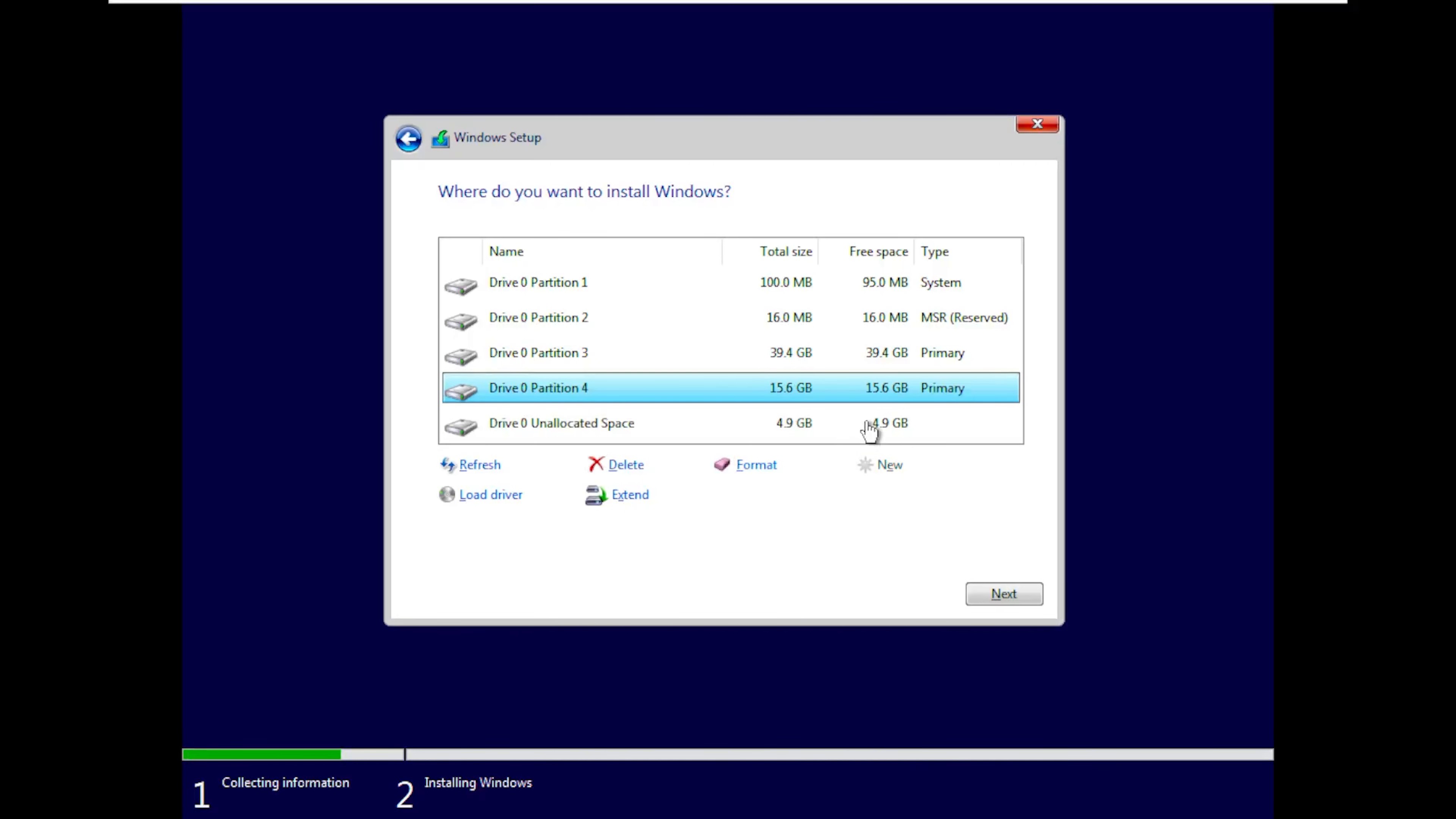
Step: Create another partition on Drive 0 using all of the remaining unallocated space
{"action": "left_click", "coordinate": [871, 426]}
{"action": "left_click", "coordinate": [885, 467]}
{"action": "left_click", "coordinate": [905, 503]}
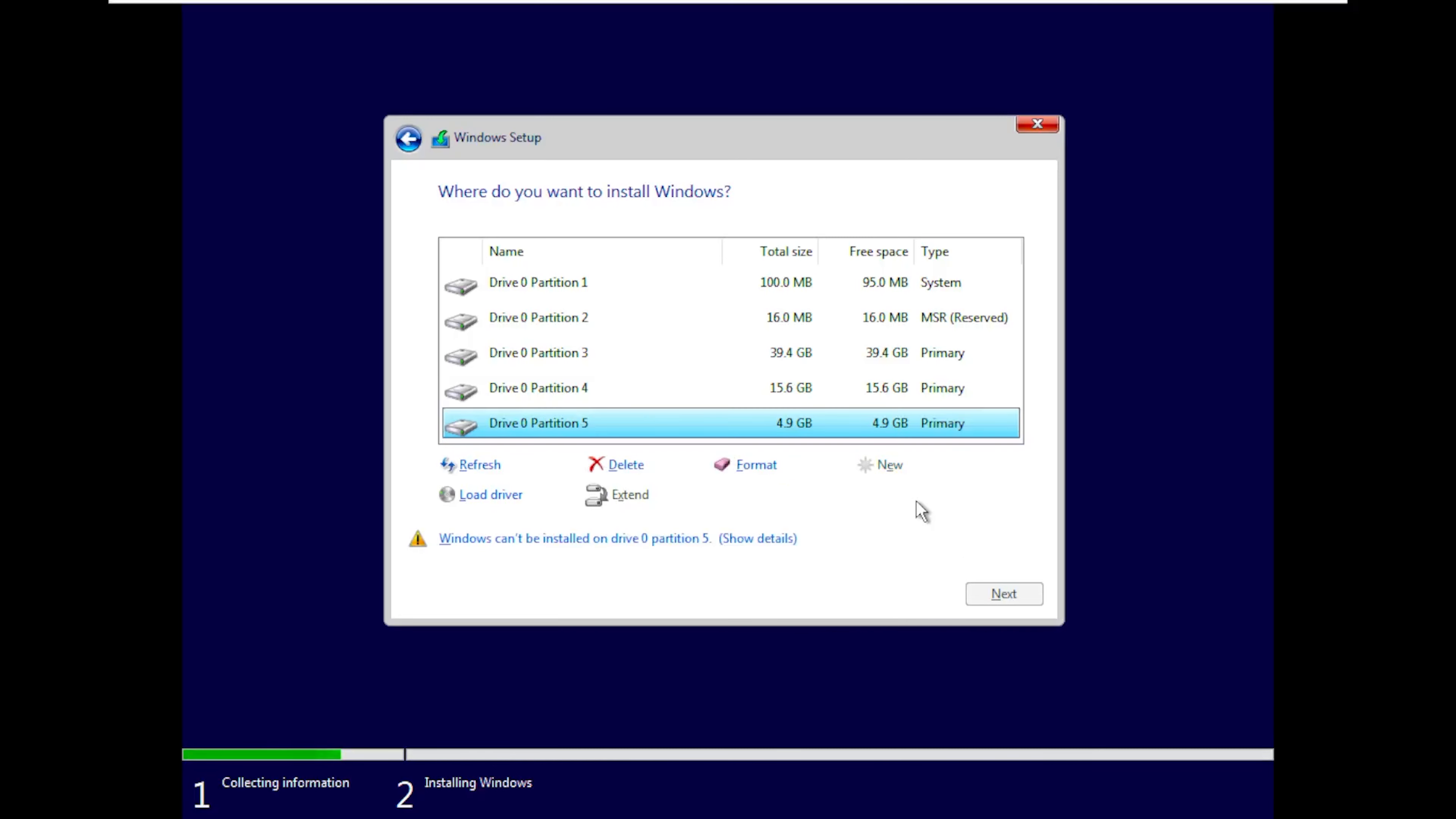
Step: Select Drive 0 Partition 3 as the installation target and start installing Windows
{"action": "left_click", "coordinate": [794, 356]}
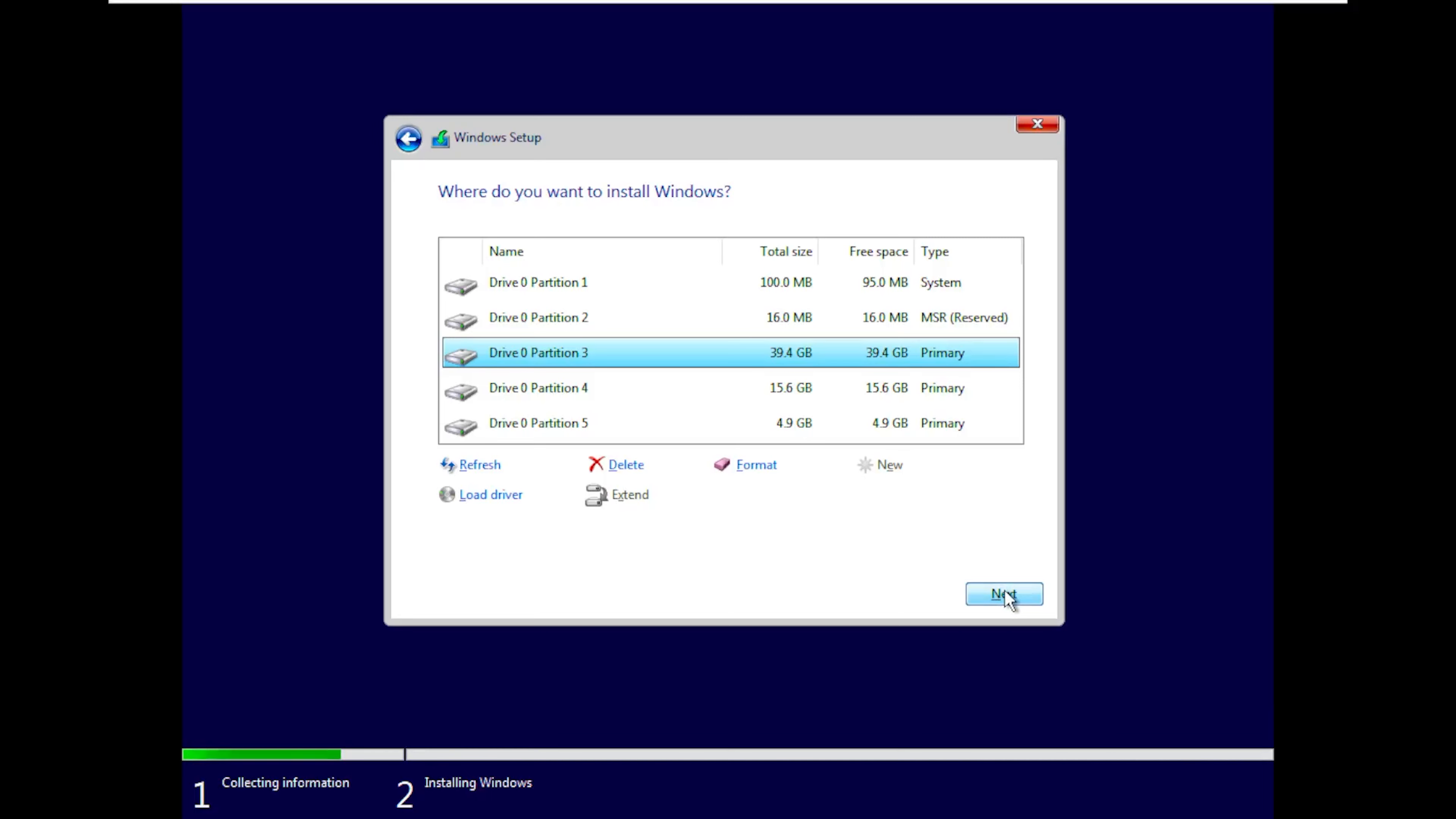
{"action": "left_click", "coordinate": [793, 382]}
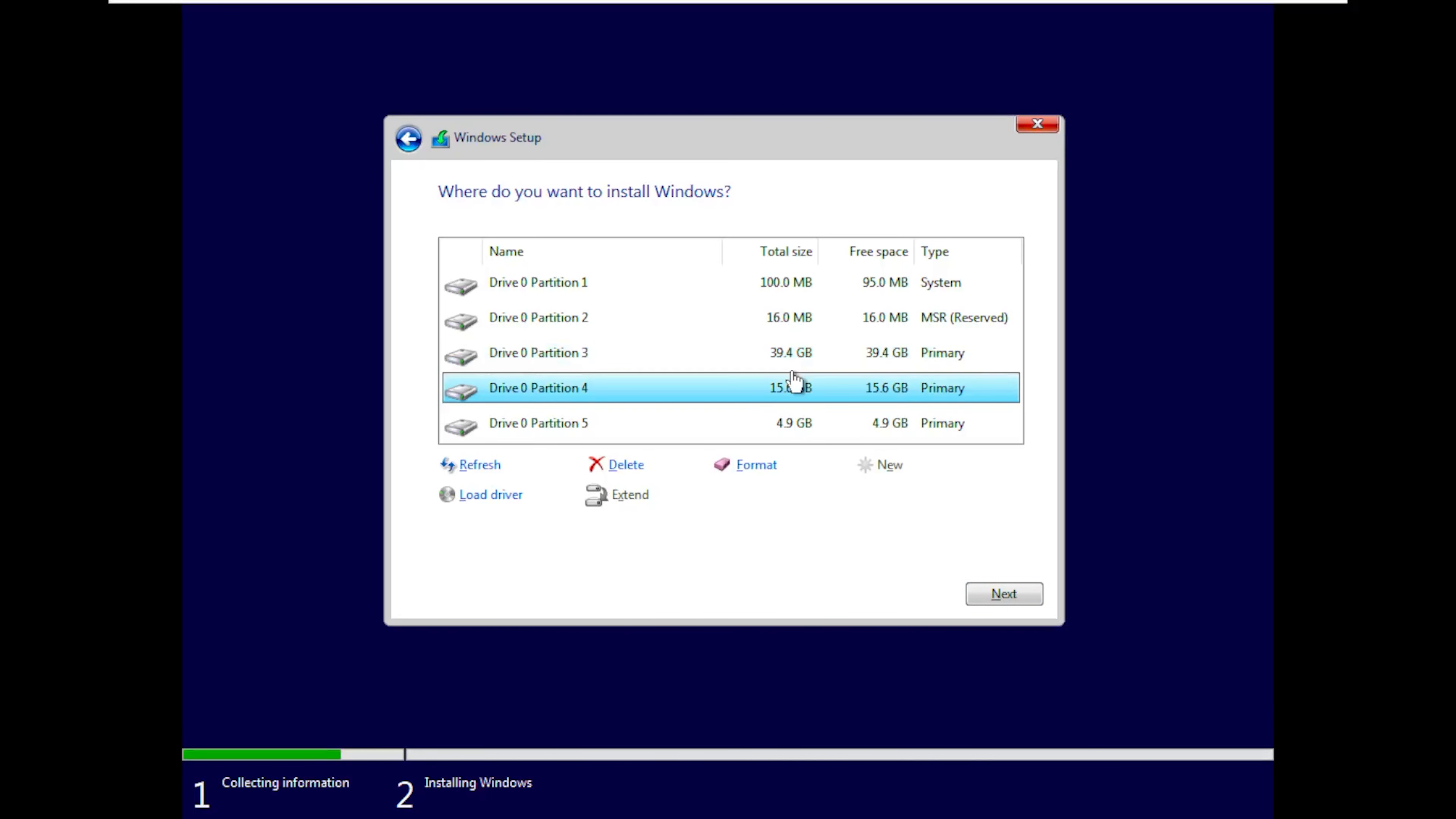
{"action": "left_click", "coordinate": [793, 365]}
{"action": "left_click", "coordinate": [981, 592]}
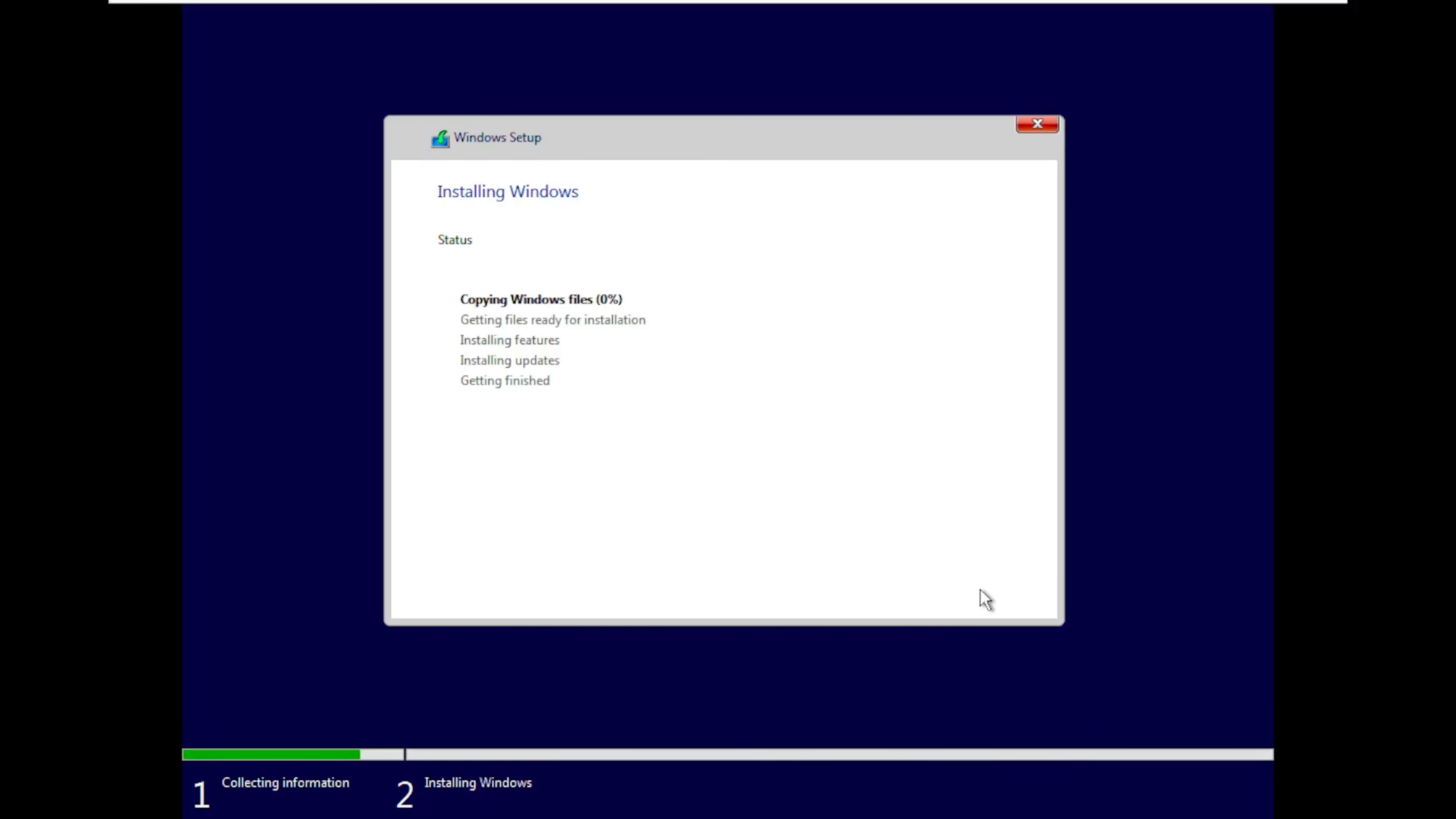
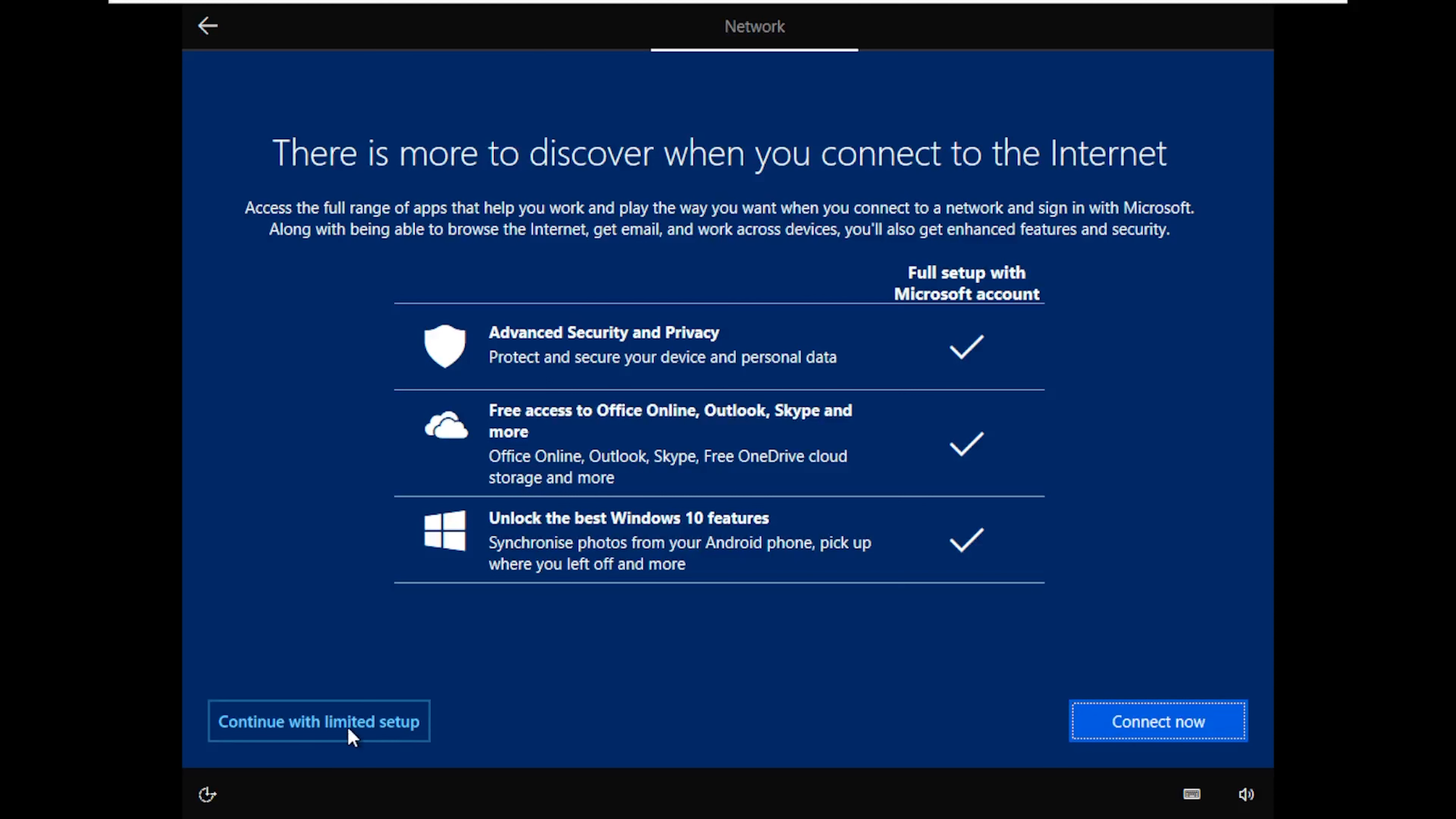
Step: Continue the Windows first-run setup with limited setup instead of connecting to the Internet
{"action": "left_click", "coordinate": [298, 724]}
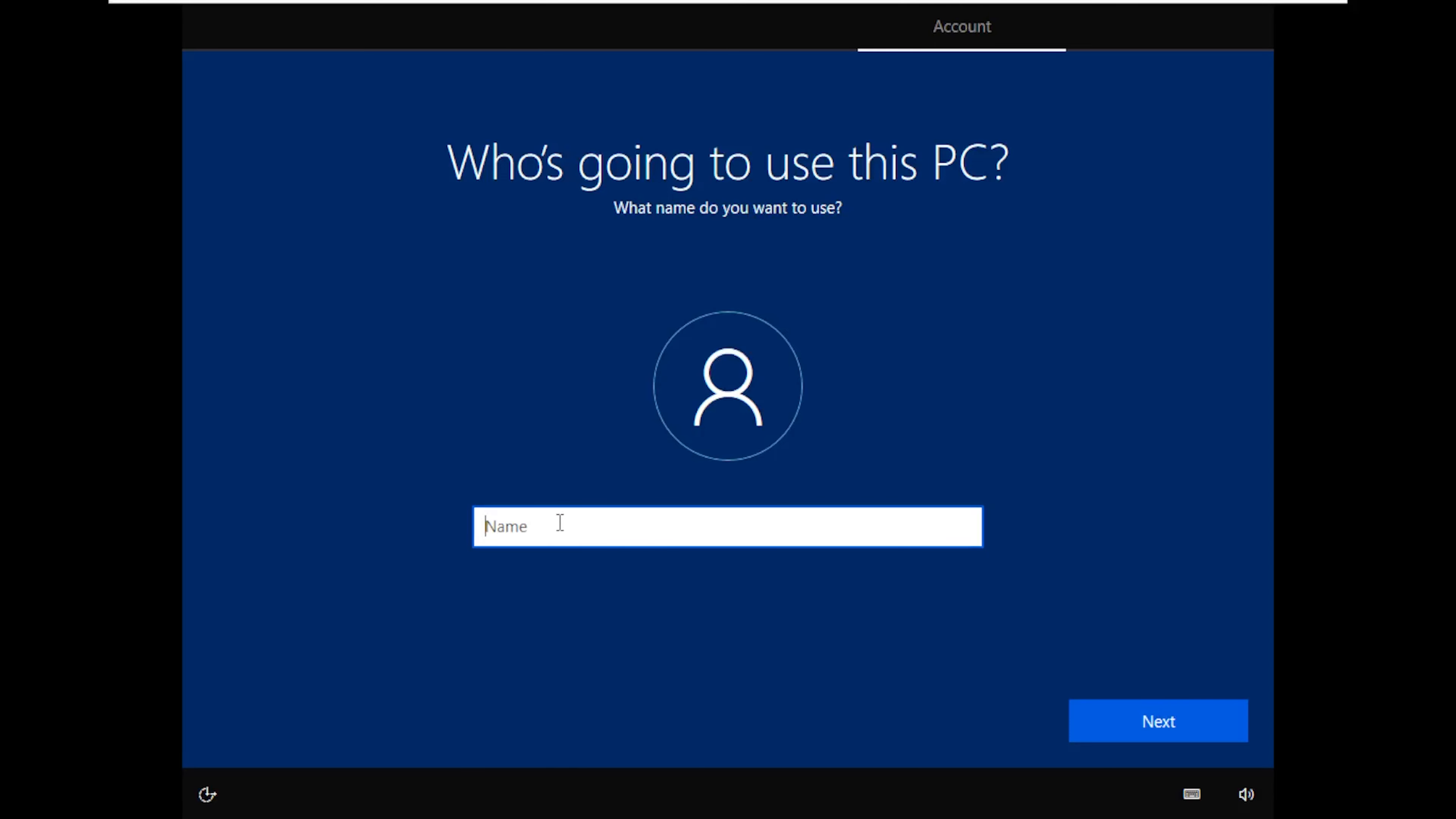
Step: Name the new Windows user account User1 and continue
{"action": "type", "text": "se"}
{"action": "key", "text": "BackSpace"}
{"action": "key", "text": "BackSpace"}
{"action": "type", "text": "User1"}
{"action": "left_click", "coordinate": [1150, 720]}
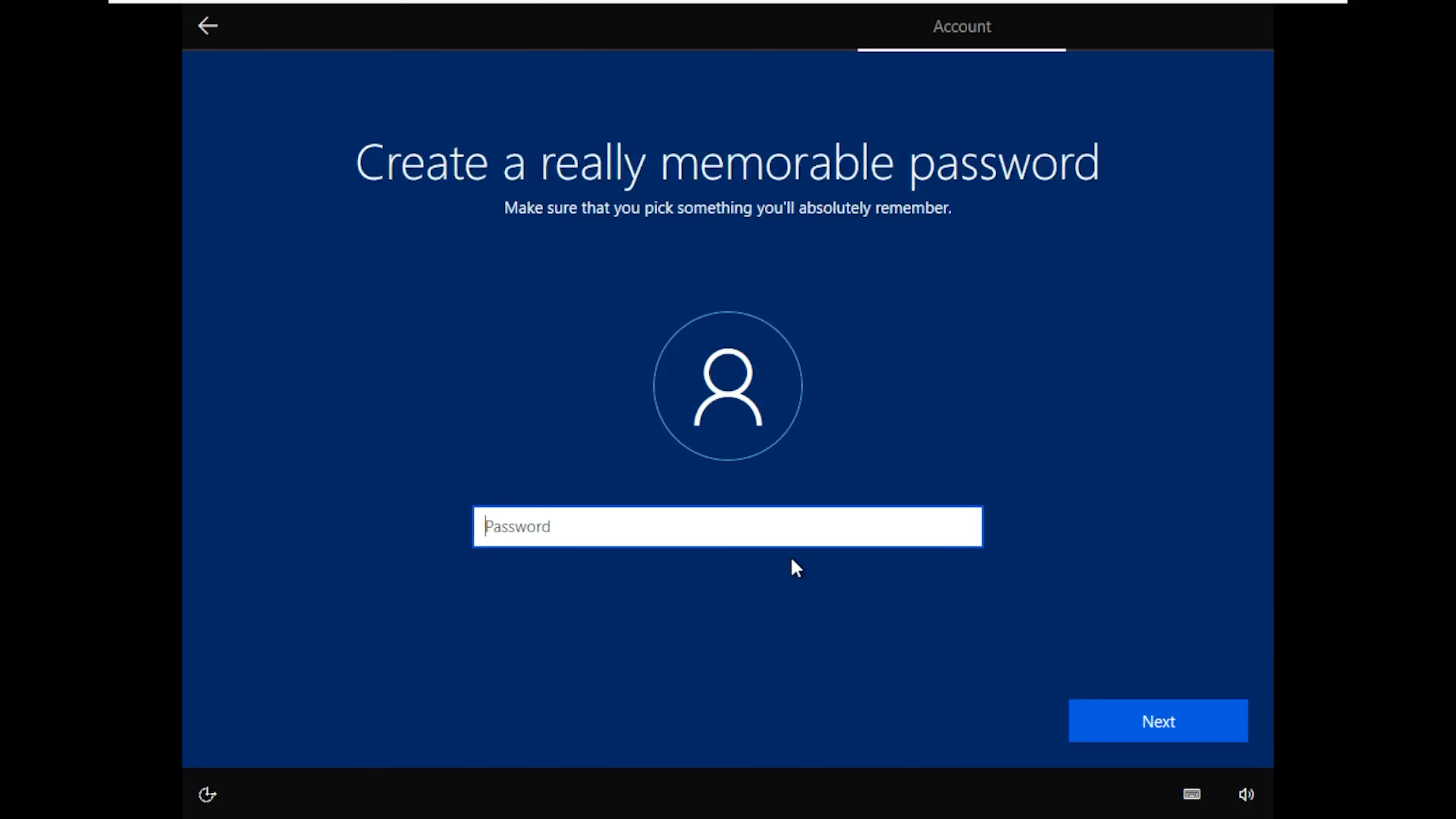
Step: Set the account password for the new user and confirm it by entering it a second time
{"action": "type", "text": "••••"}
{"action": "left_click", "coordinate": [1122, 713]}
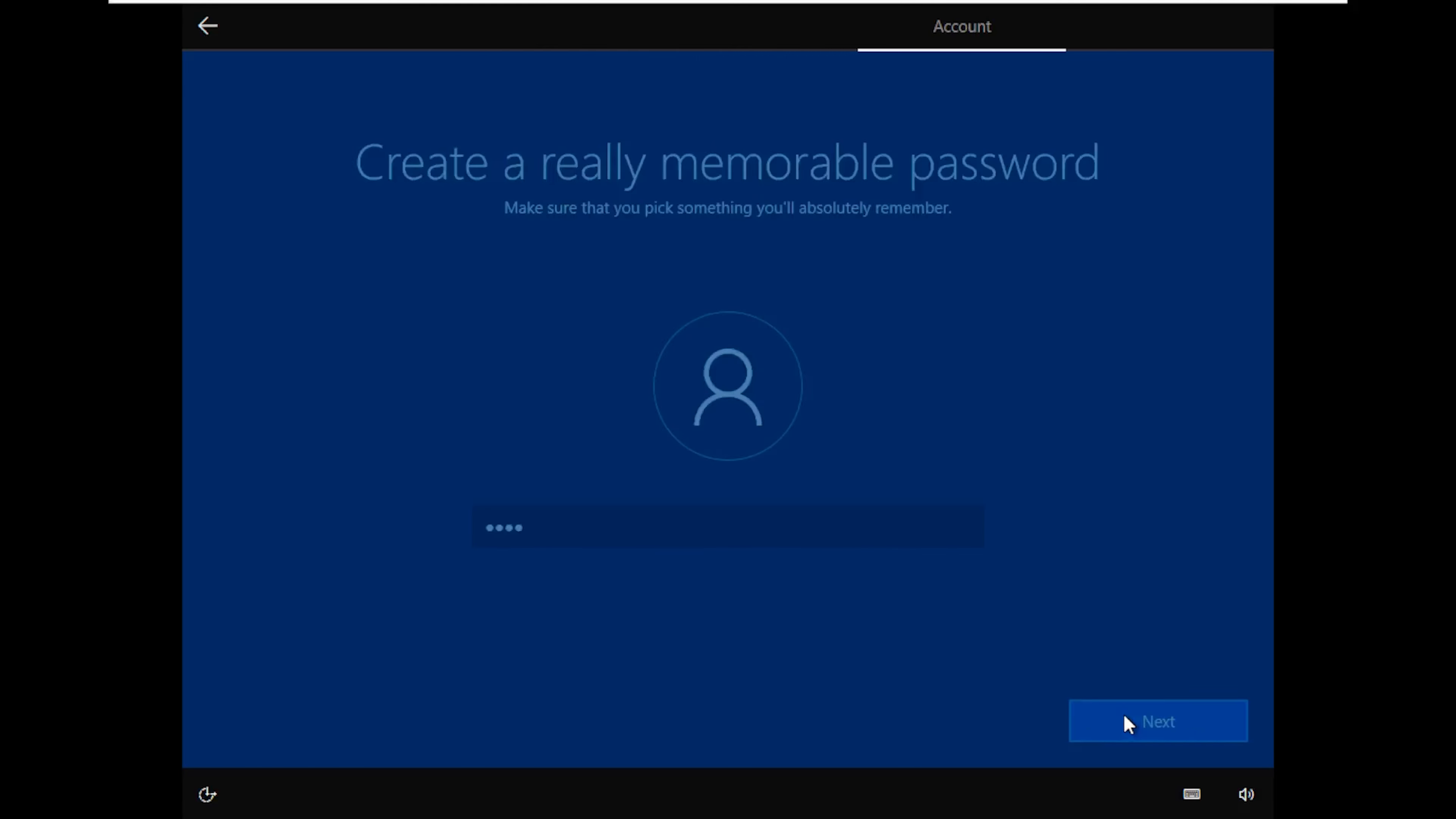
{"action": "type", "text": "••••"}
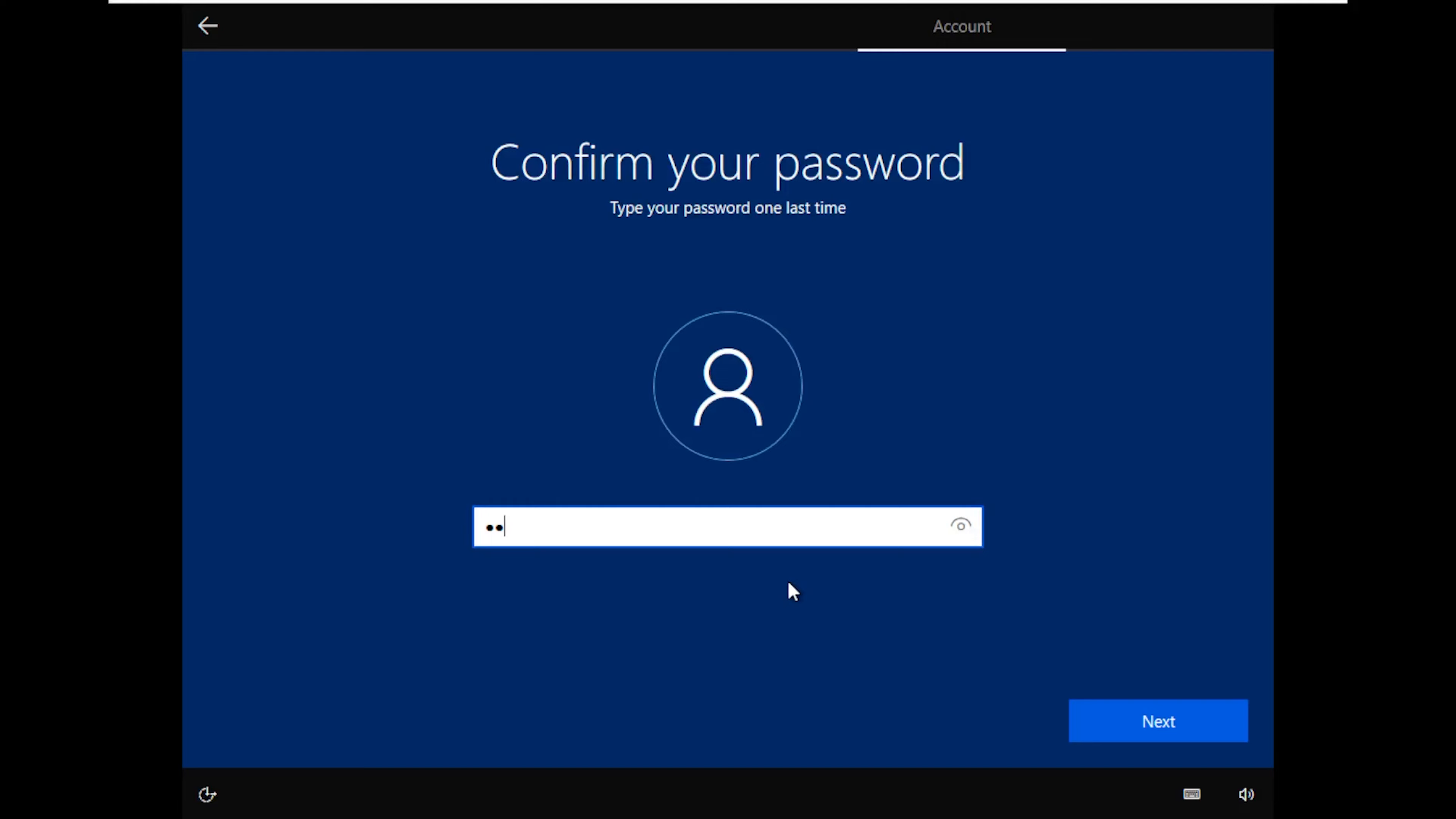
{"action": "left_click", "coordinate": [1156, 735]}
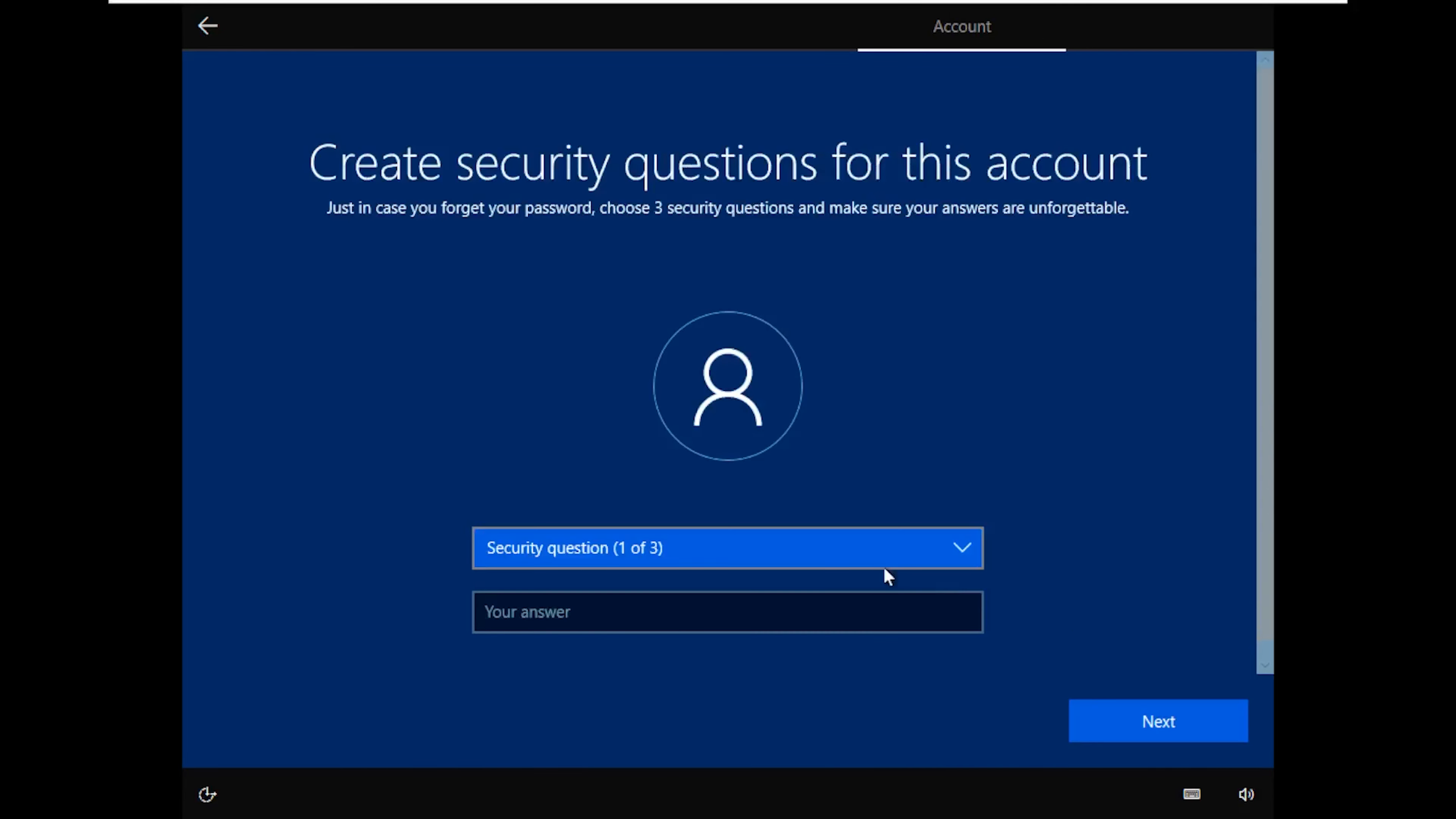
Step: Choose "What was your first pet's name?" as the first security question and enter its security answer
{"action": "left_click", "coordinate": [751, 552]}
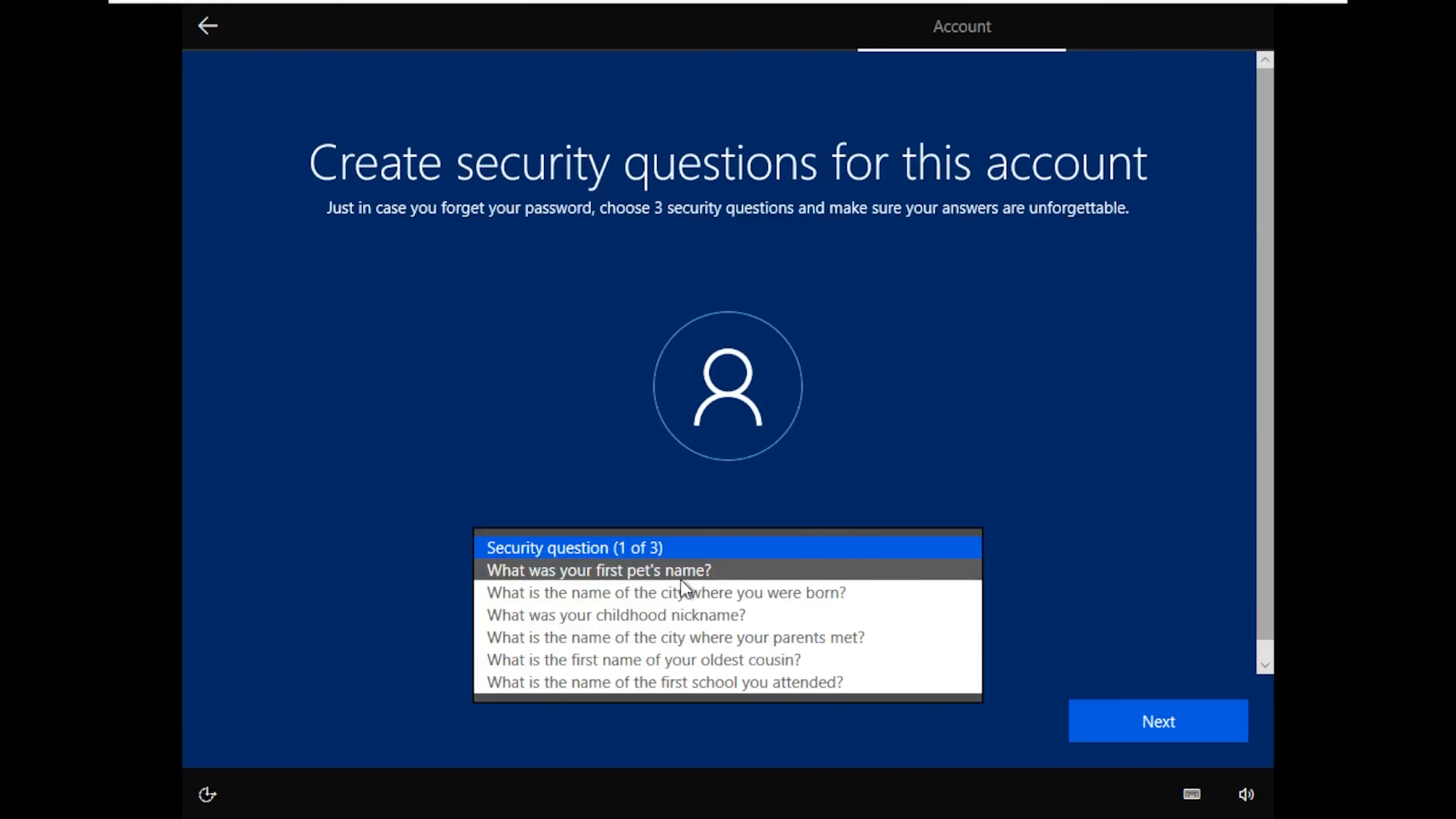
{"action": "left_click", "coordinate": [691, 577]}
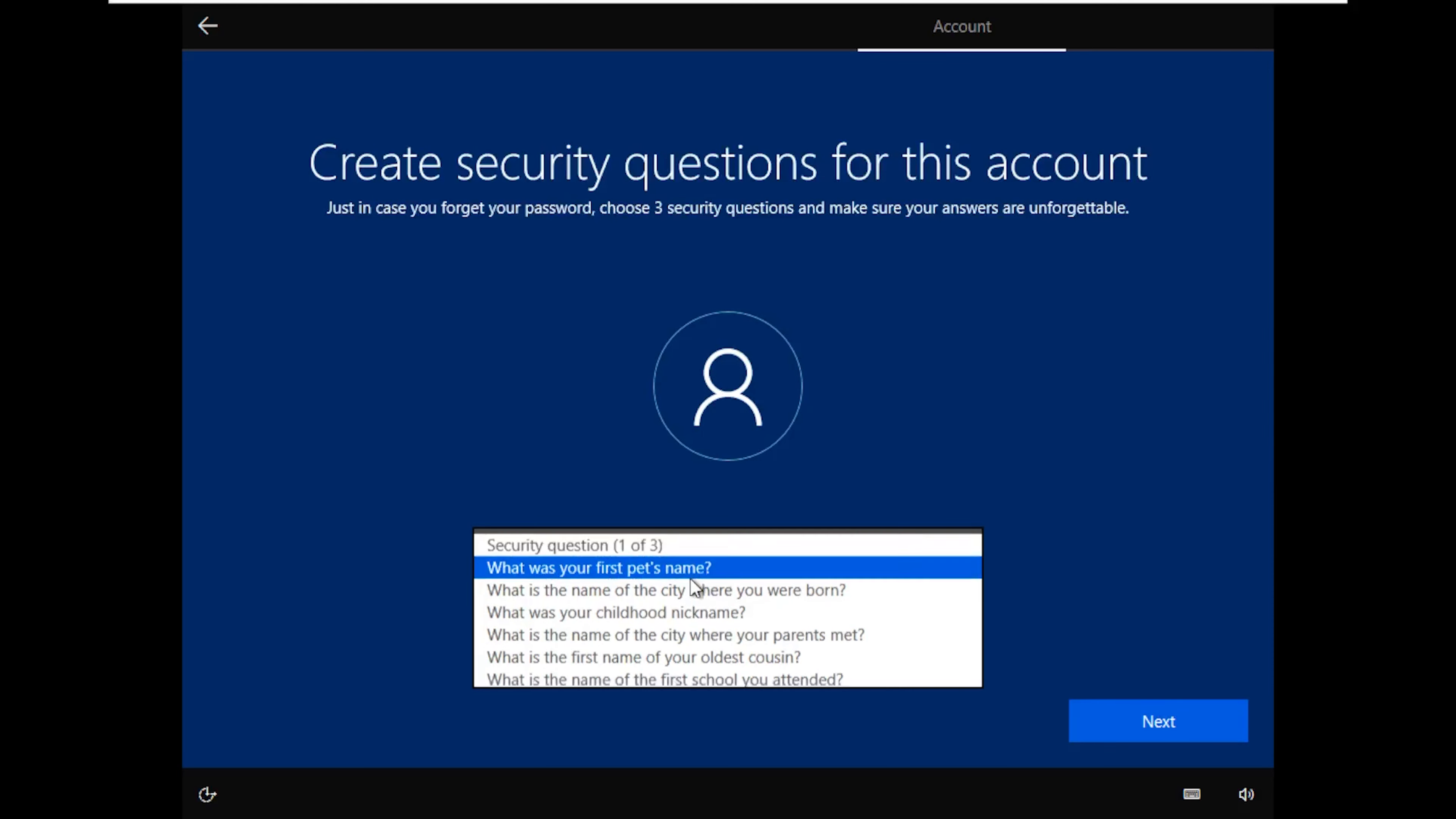
{"action": "left_click", "coordinate": [693, 613]}
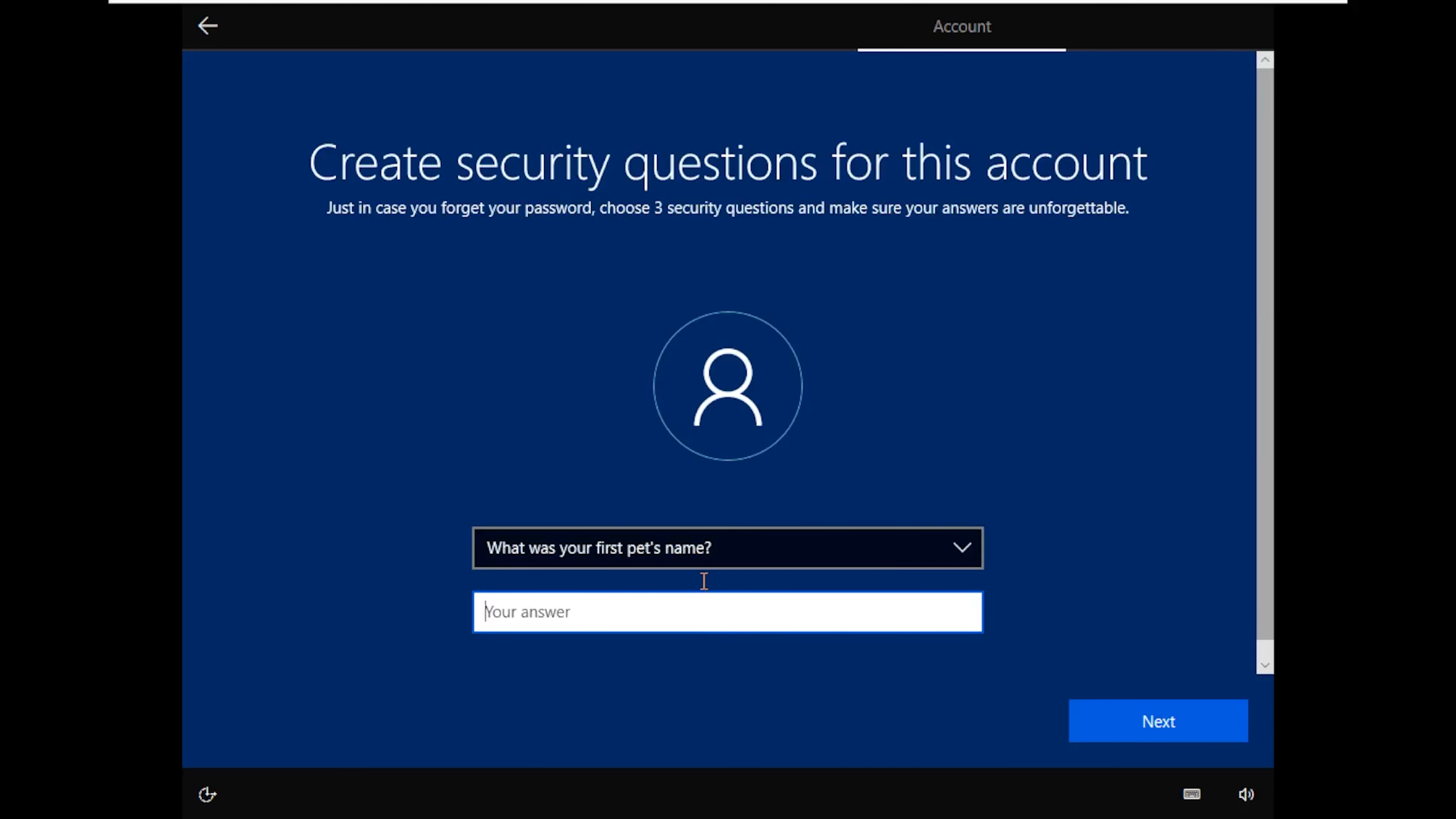
{"action": "type", "text": "a"}
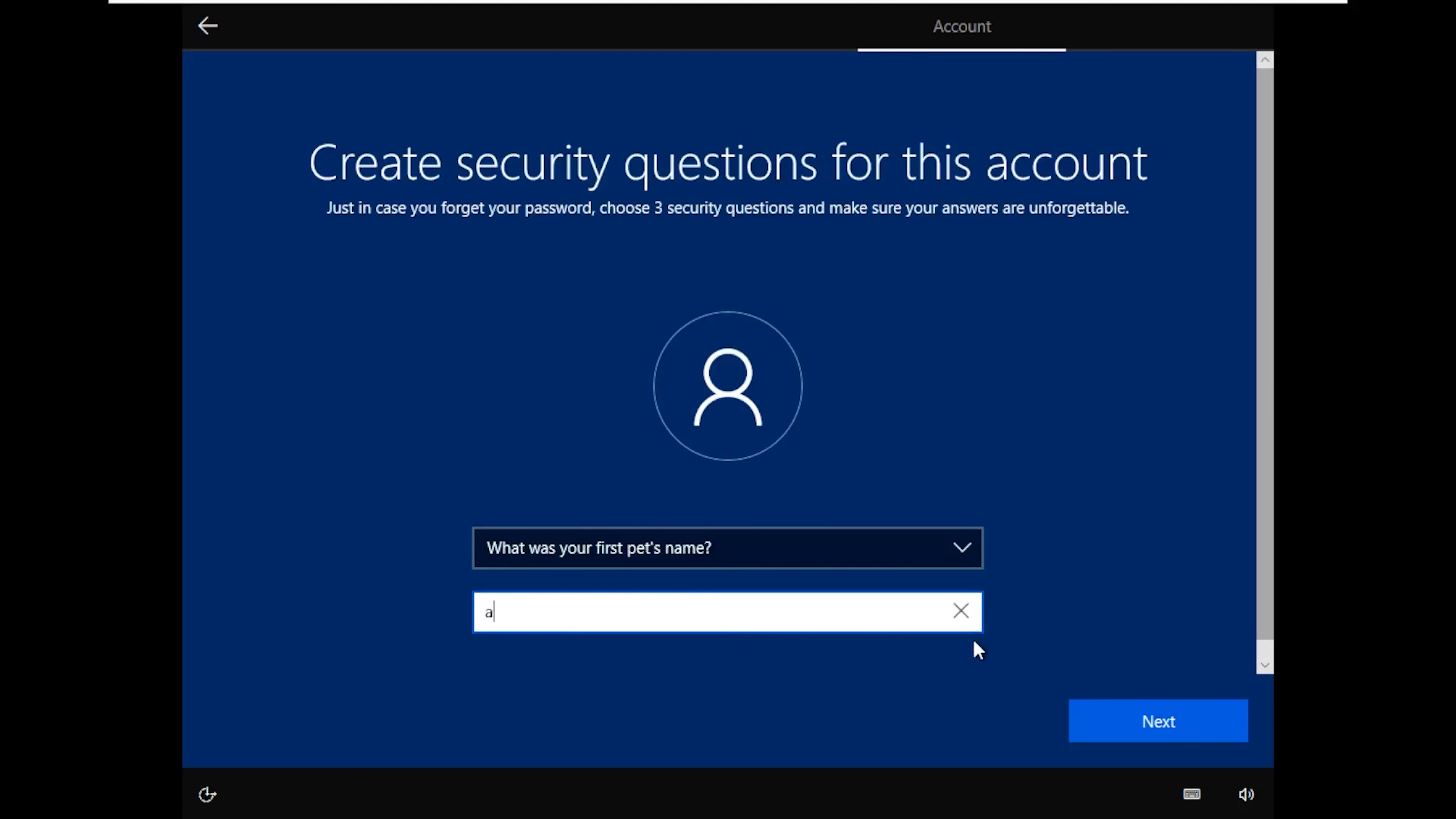
{"action": "left_click", "coordinate": [1152, 711]}
Step: Choose "What is the name of the city where you were born?" as the second security question and enter its security answer
{"action": "left_click", "coordinate": [768, 550]}
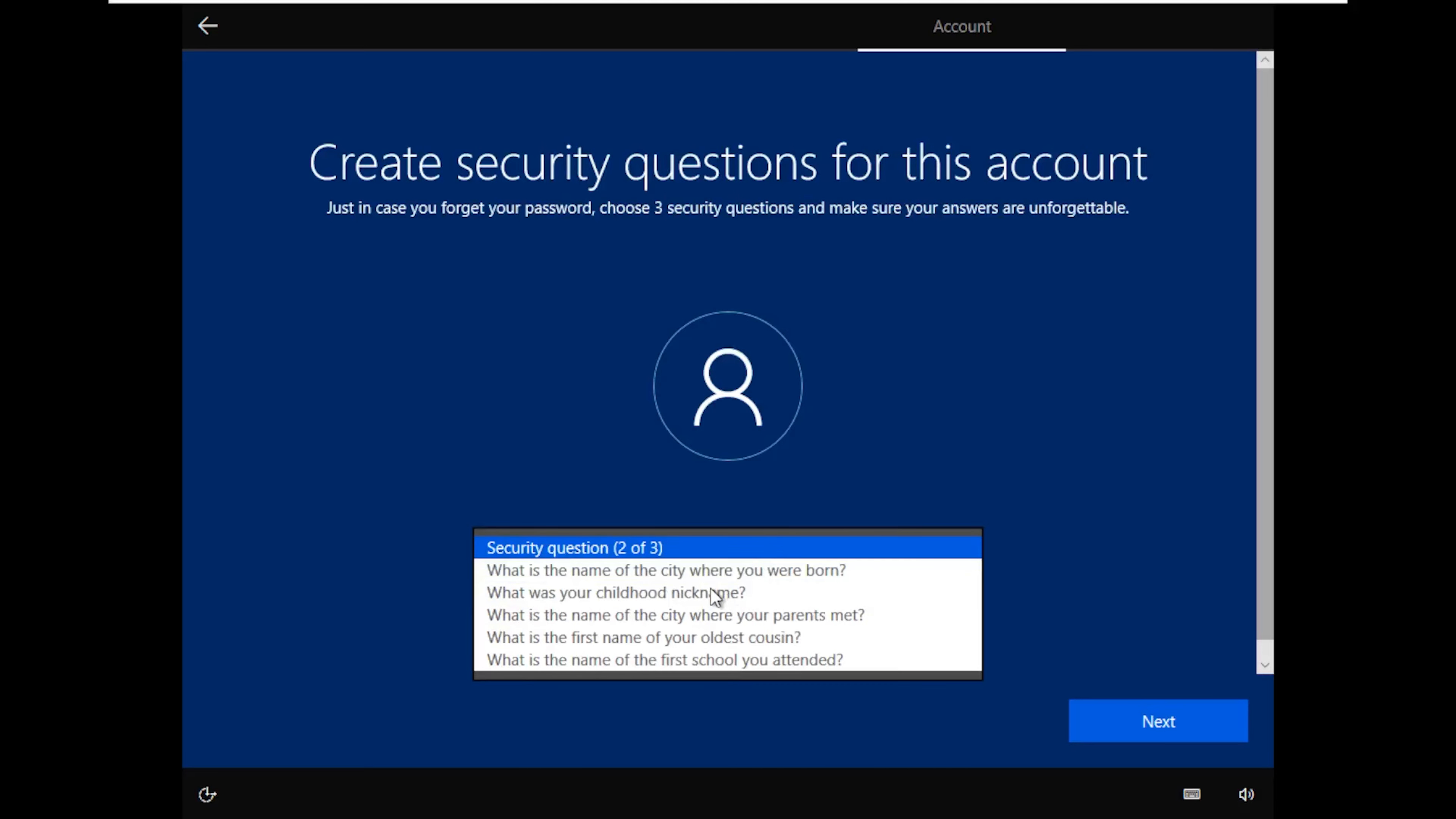
{"action": "left_click", "coordinate": [700, 584]}
{"action": "left_click", "coordinate": [687, 610]}
{"action": "type", "text": "a"}
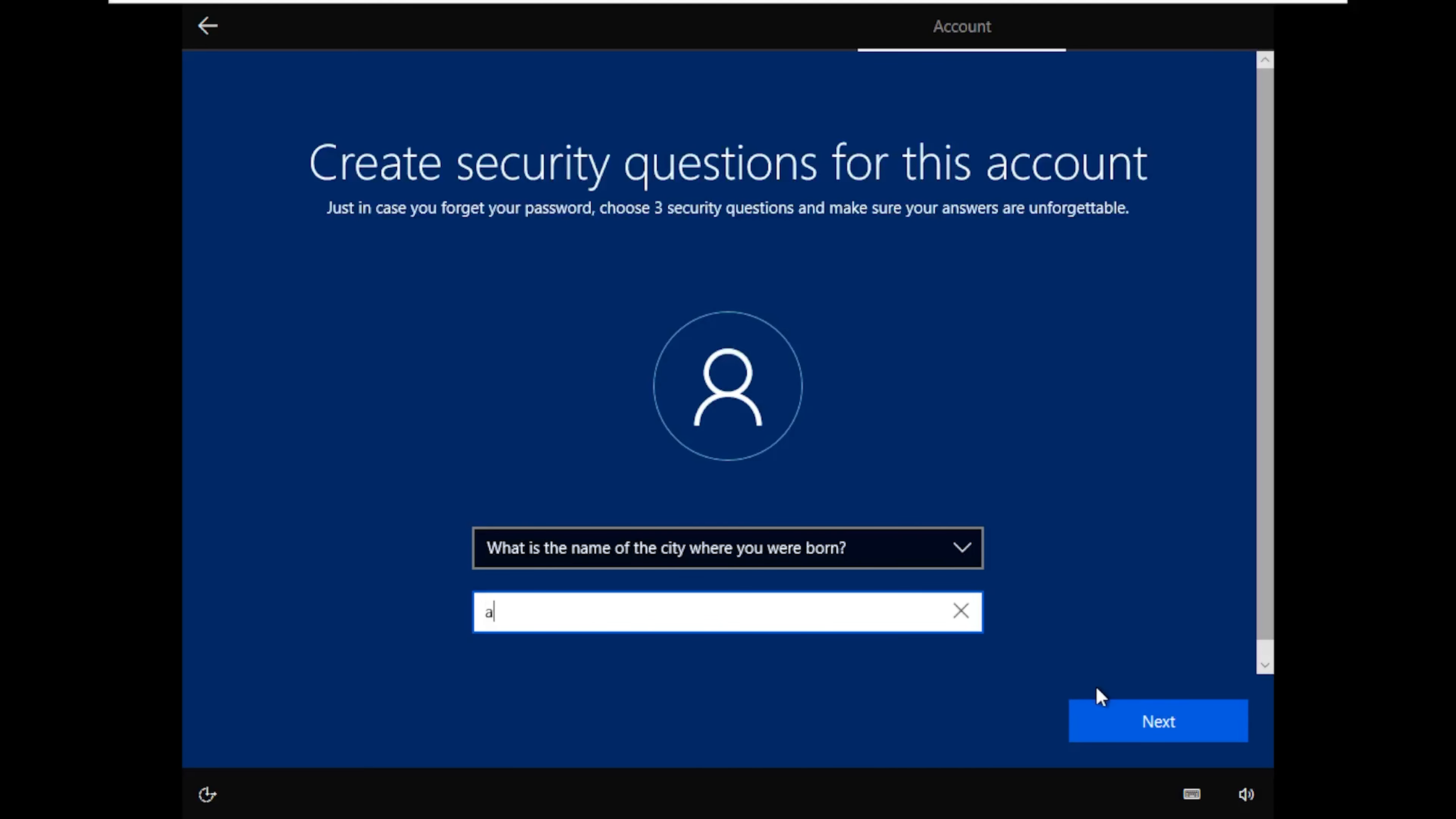
{"action": "left_click", "coordinate": [1132, 736]}
Step: Choose "What was your childhood nickname?" as the third security question and enter its security answer
{"action": "left_click", "coordinate": [812, 564]}
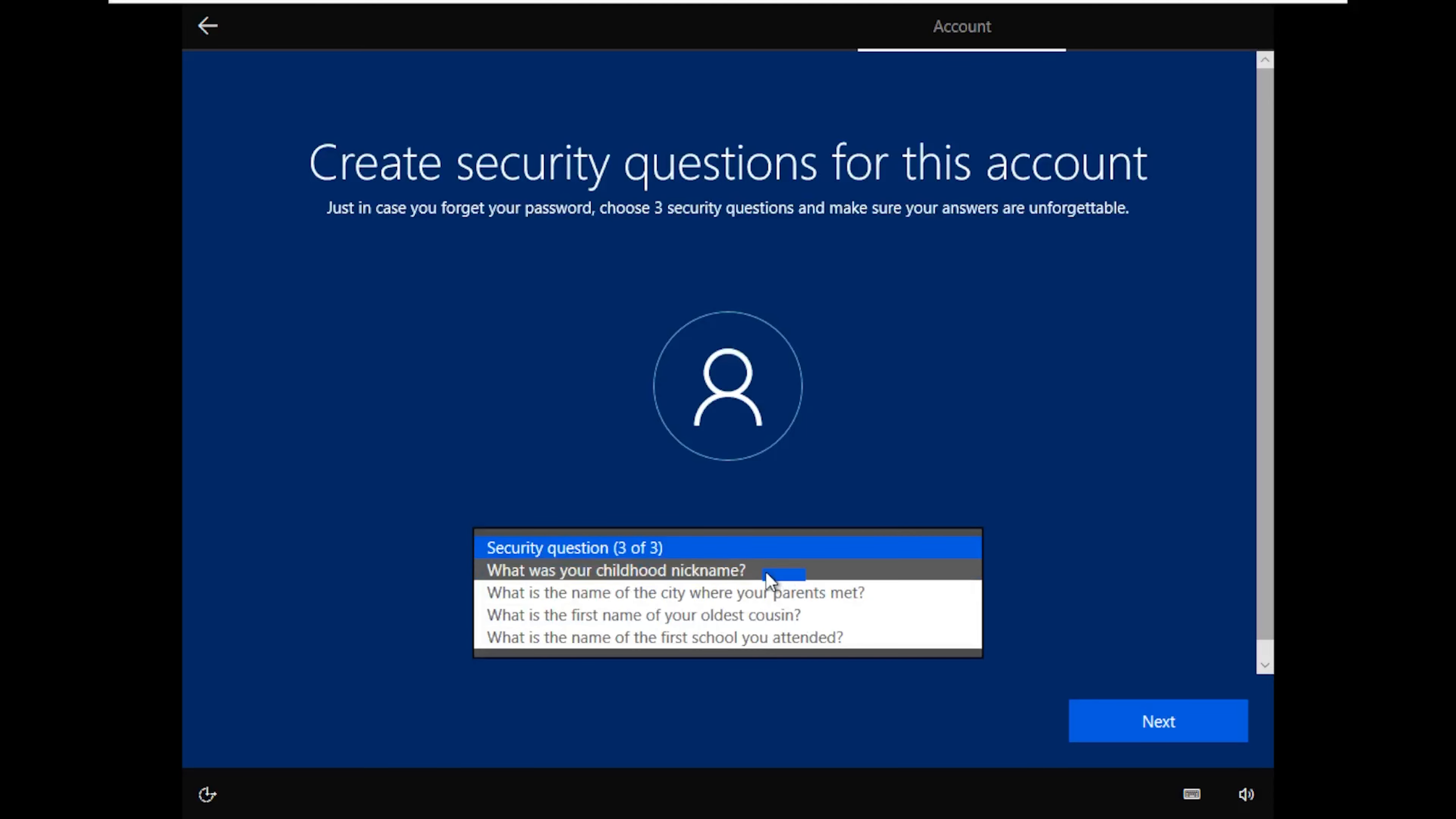
{"action": "left_click", "coordinate": [770, 575]}
{"action": "left_click", "coordinate": [854, 618]}
{"action": "type", "text": "a"}
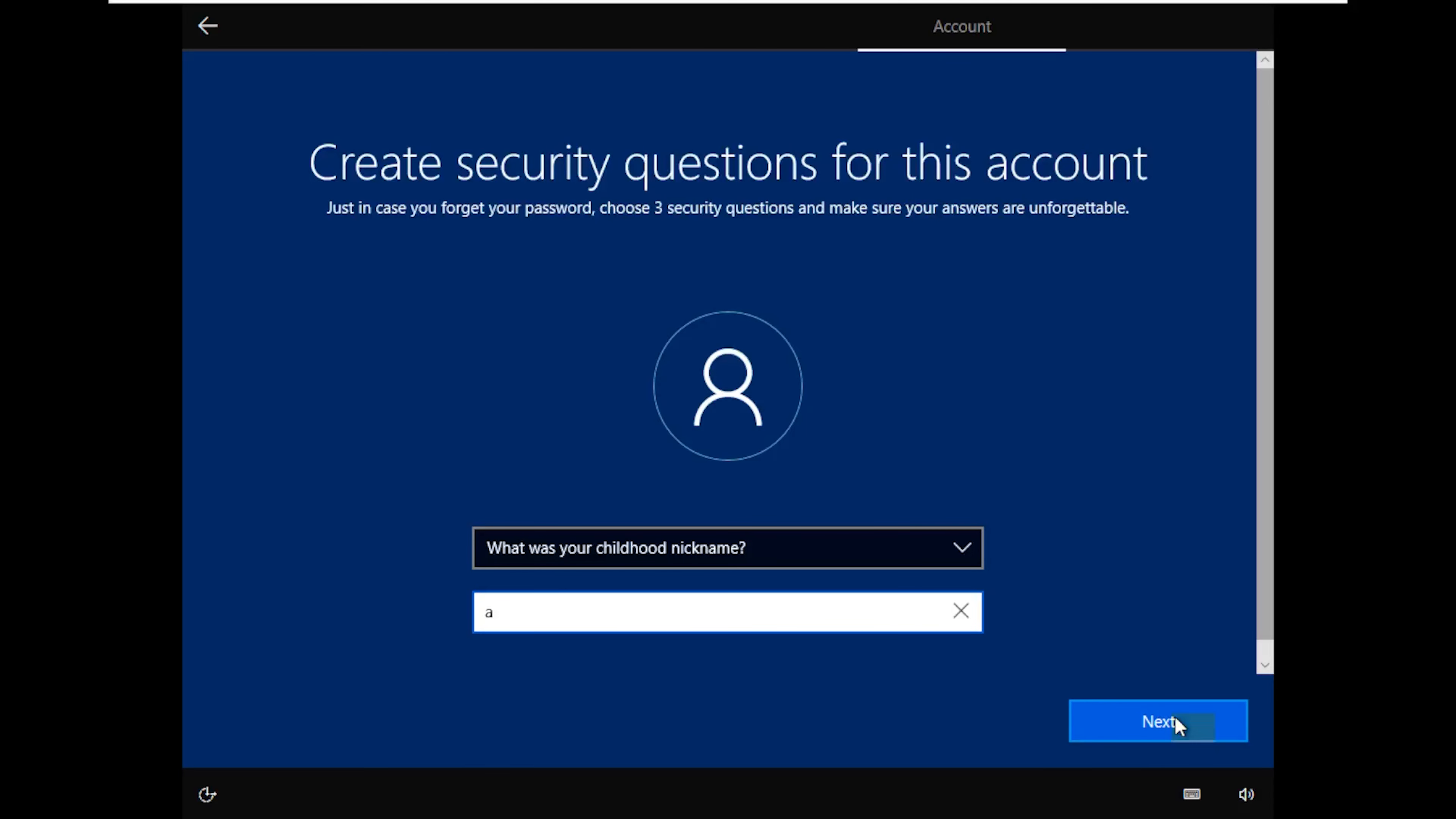
{"action": "left_click", "coordinate": [1175, 717]}
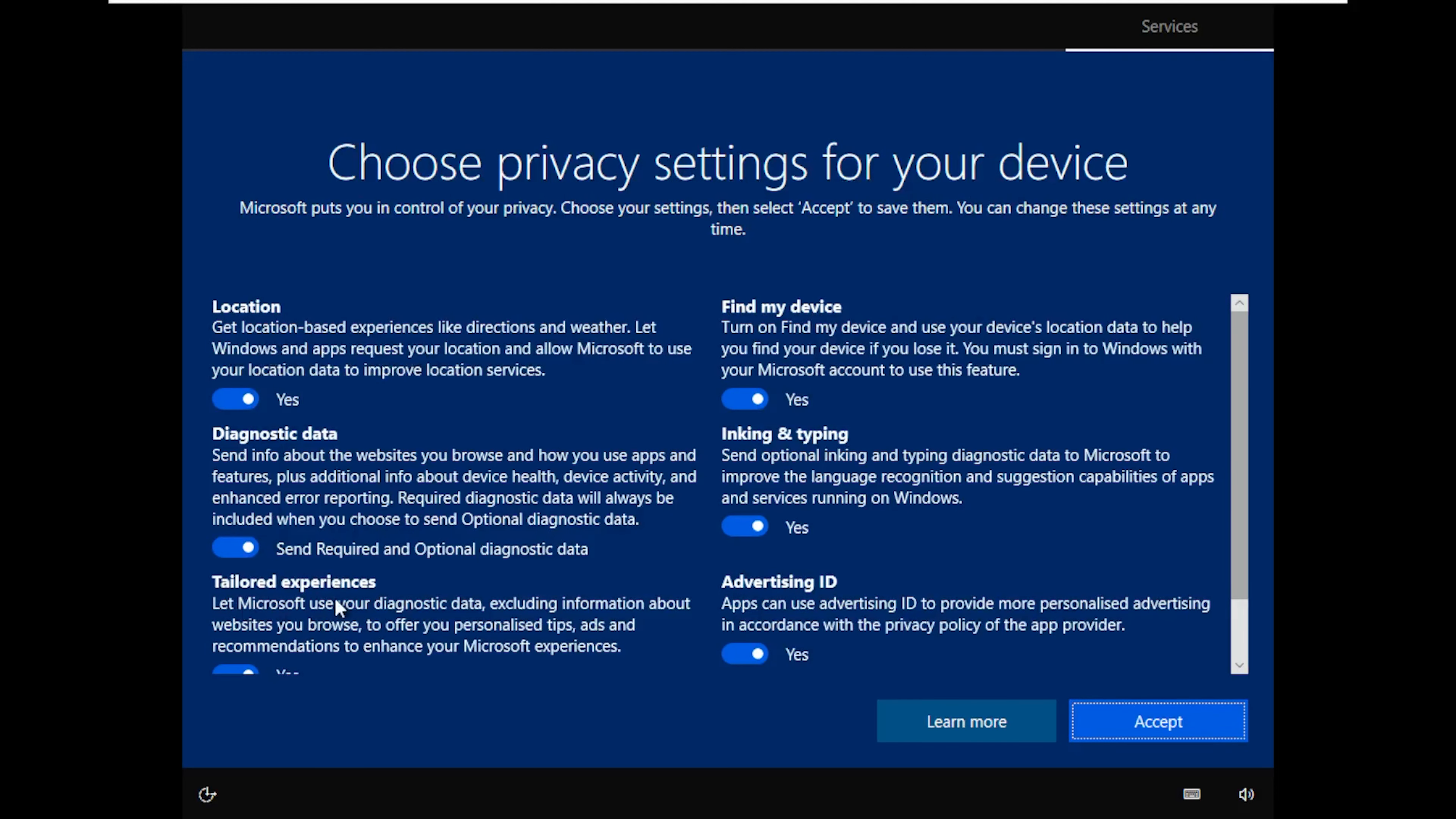
Step: Accept the default device privacy settings and accept Cortana's access to personal information
{"action": "left_click", "coordinate": [1124, 720]}
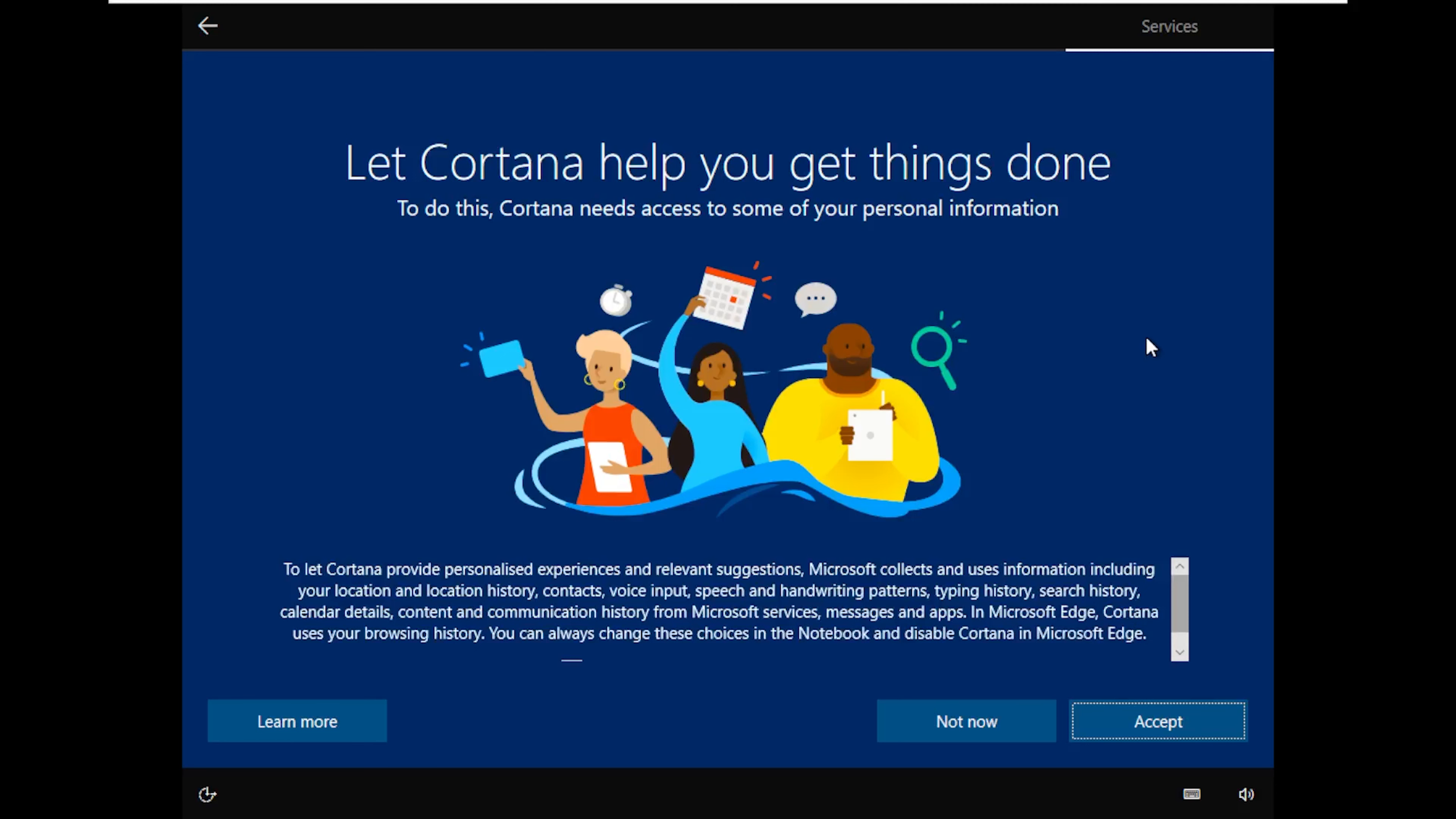
{"action": "left_click", "coordinate": [1151, 720]}
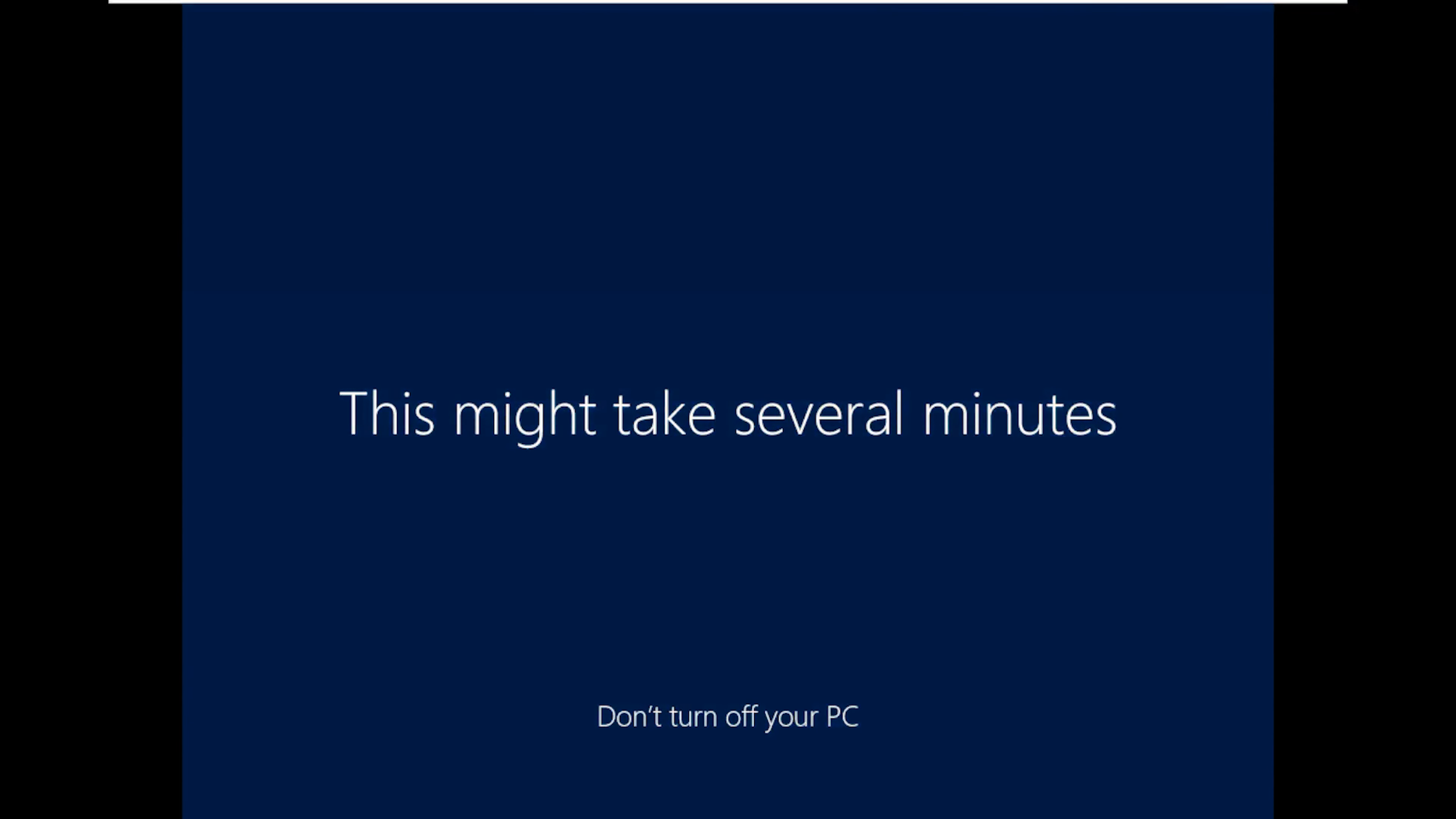
{"action": "left_click", "coordinate": [729, 8]}
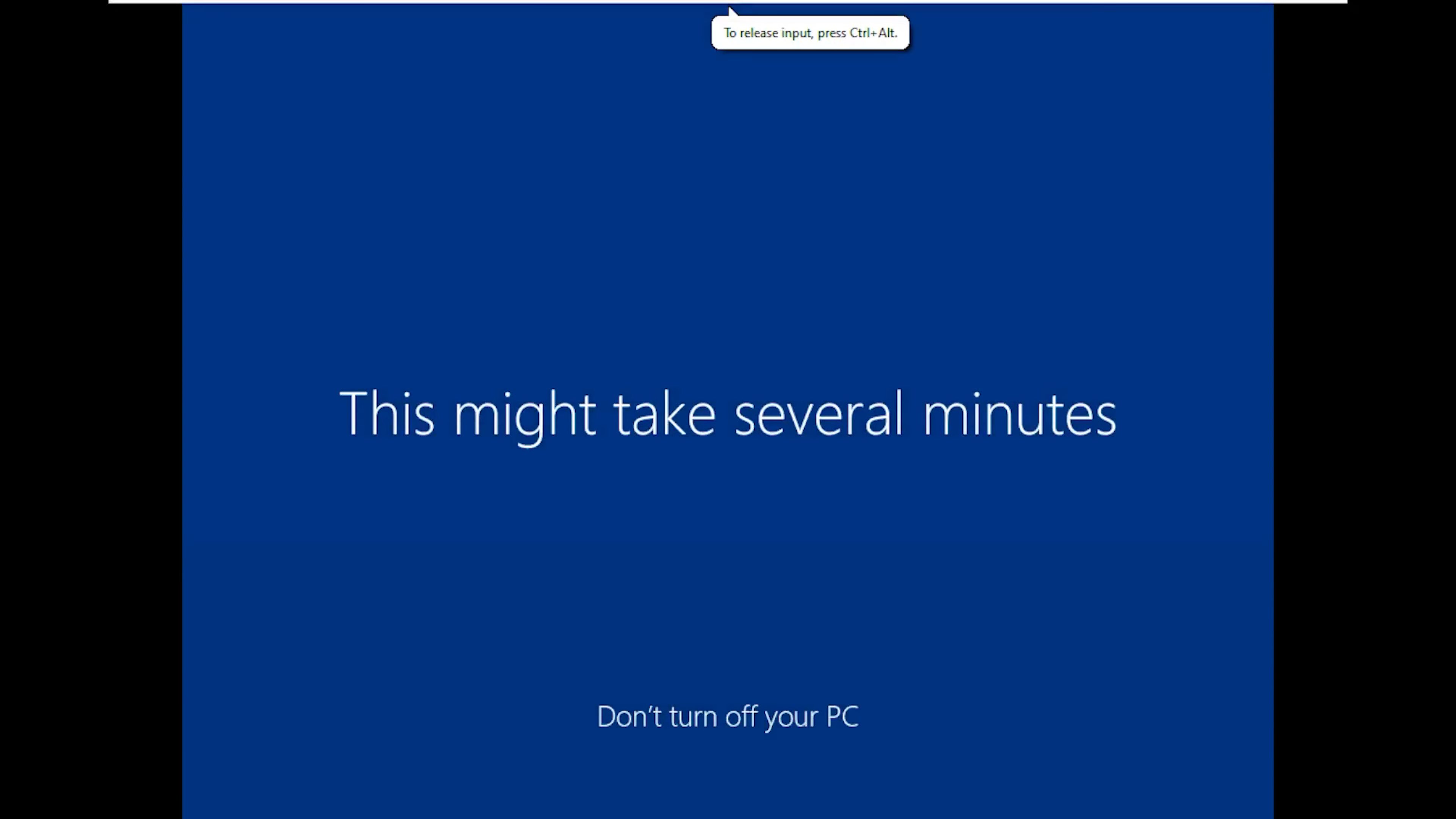
{"action": "key", "text": "ctrl+alt"}
{"action": "left_click", "coordinate": [38, 93]}
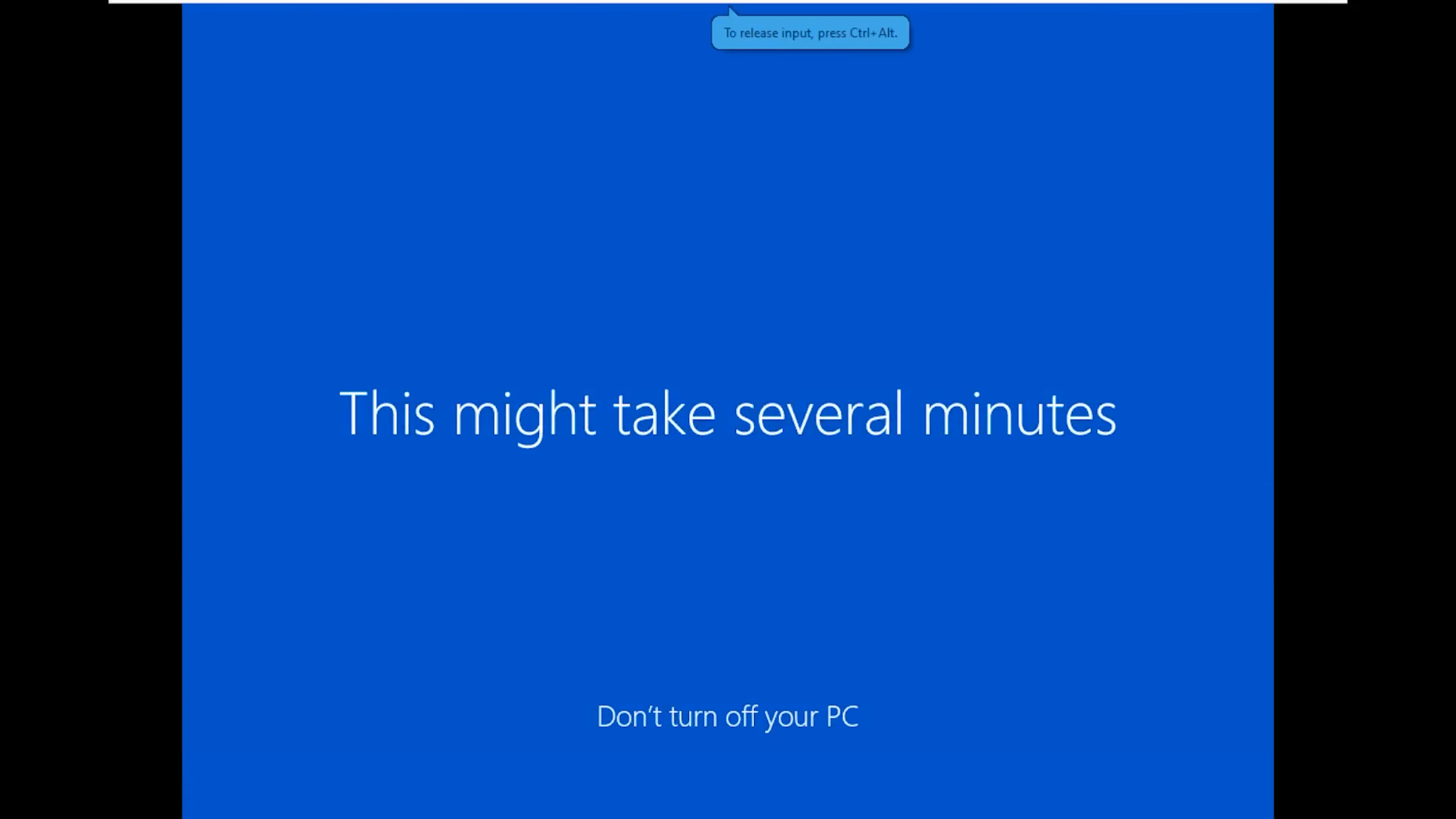
{"action": "key", "text": "ctrl+alt"}
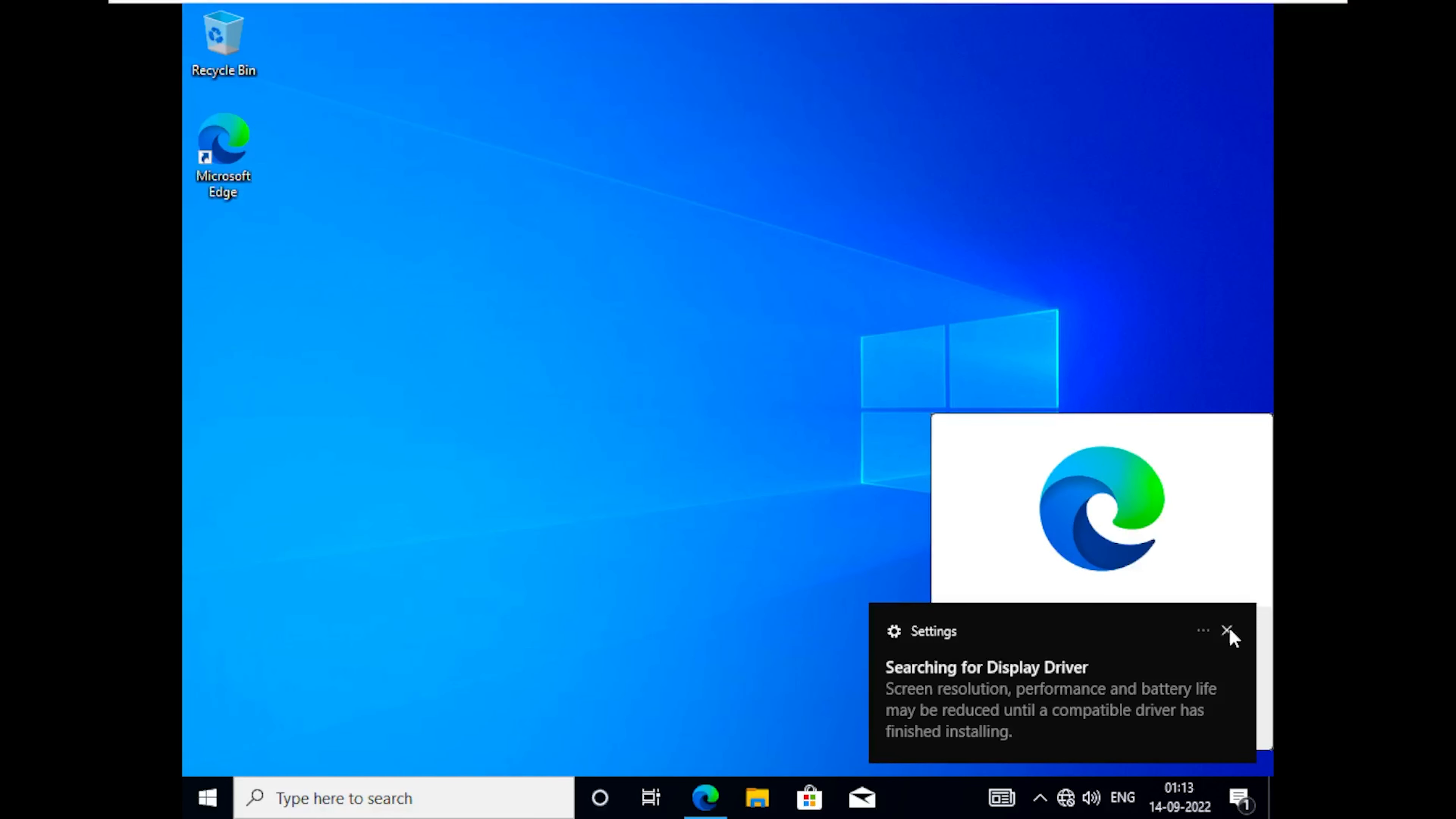
Step: Dismiss the display driver notification and the Microsoft Edge pop-up on the new desktop
{"action": "left_click", "coordinate": [1227, 631]}
{"action": "left_click", "coordinate": [1171, 720]}
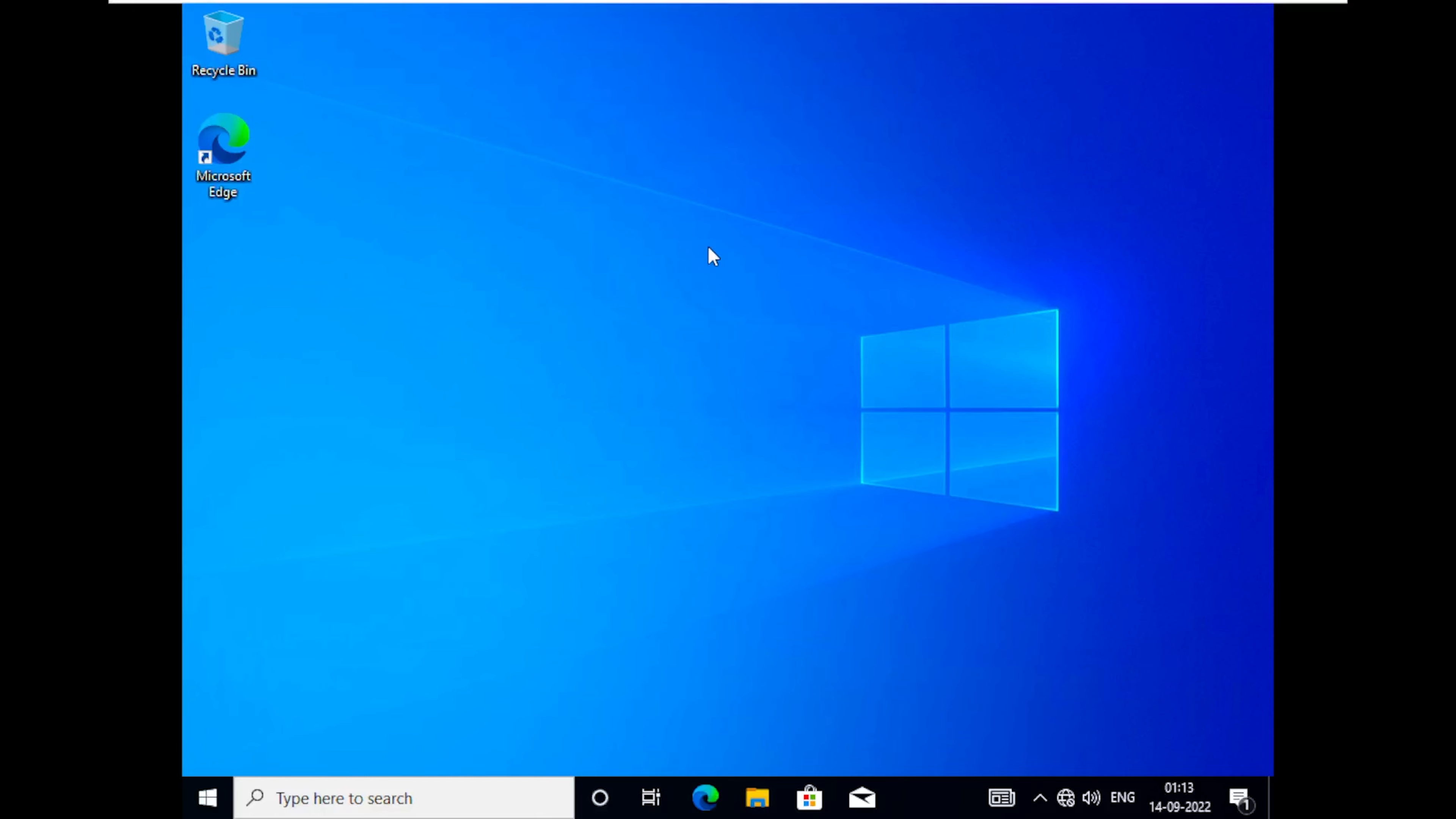
Step: Try the Free stretch display mode for the User1 virtual machine
{"action": "mouse_move", "coordinate": [697, 5]}
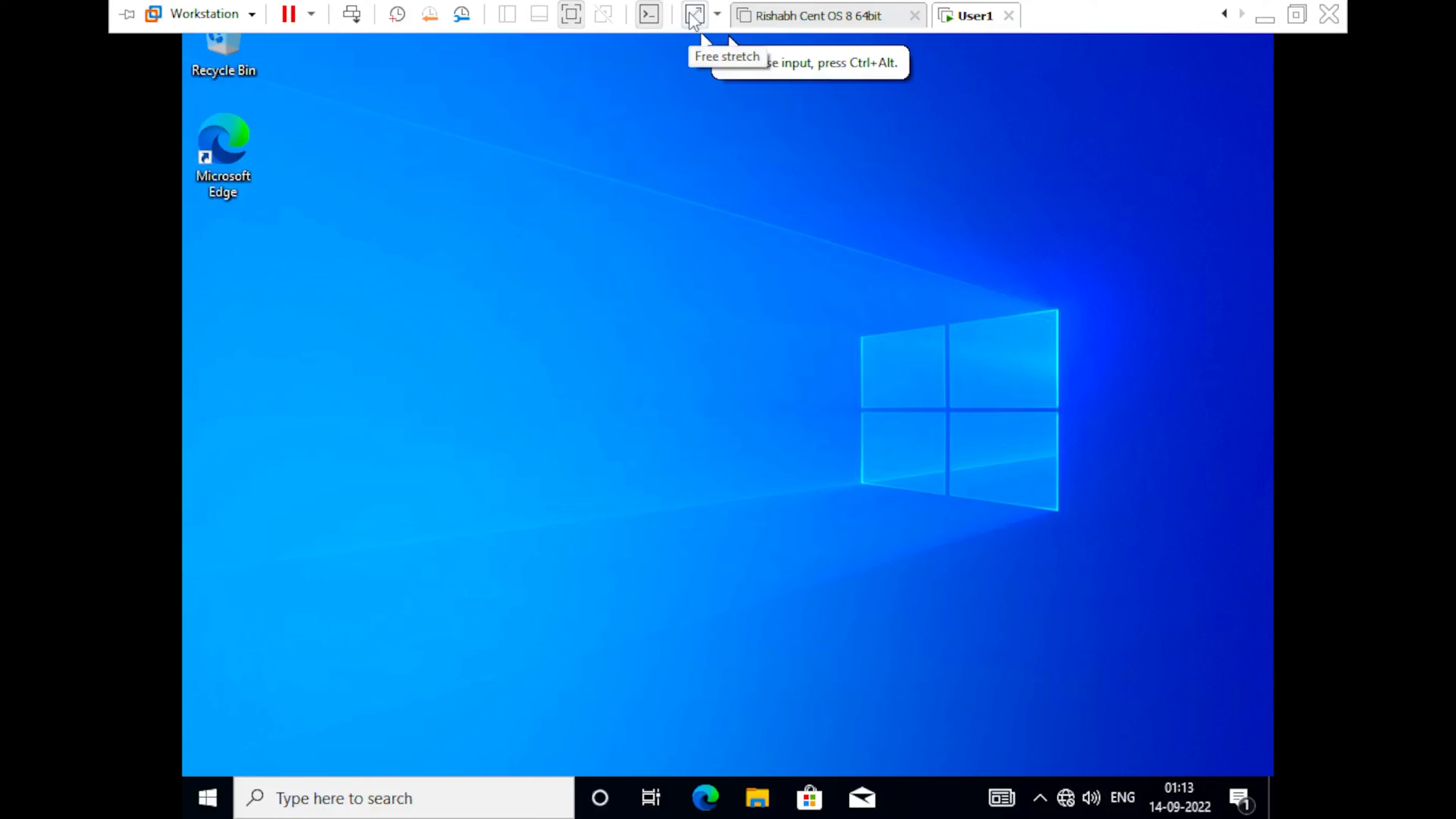
{"action": "left_click", "coordinate": [693, 19]}
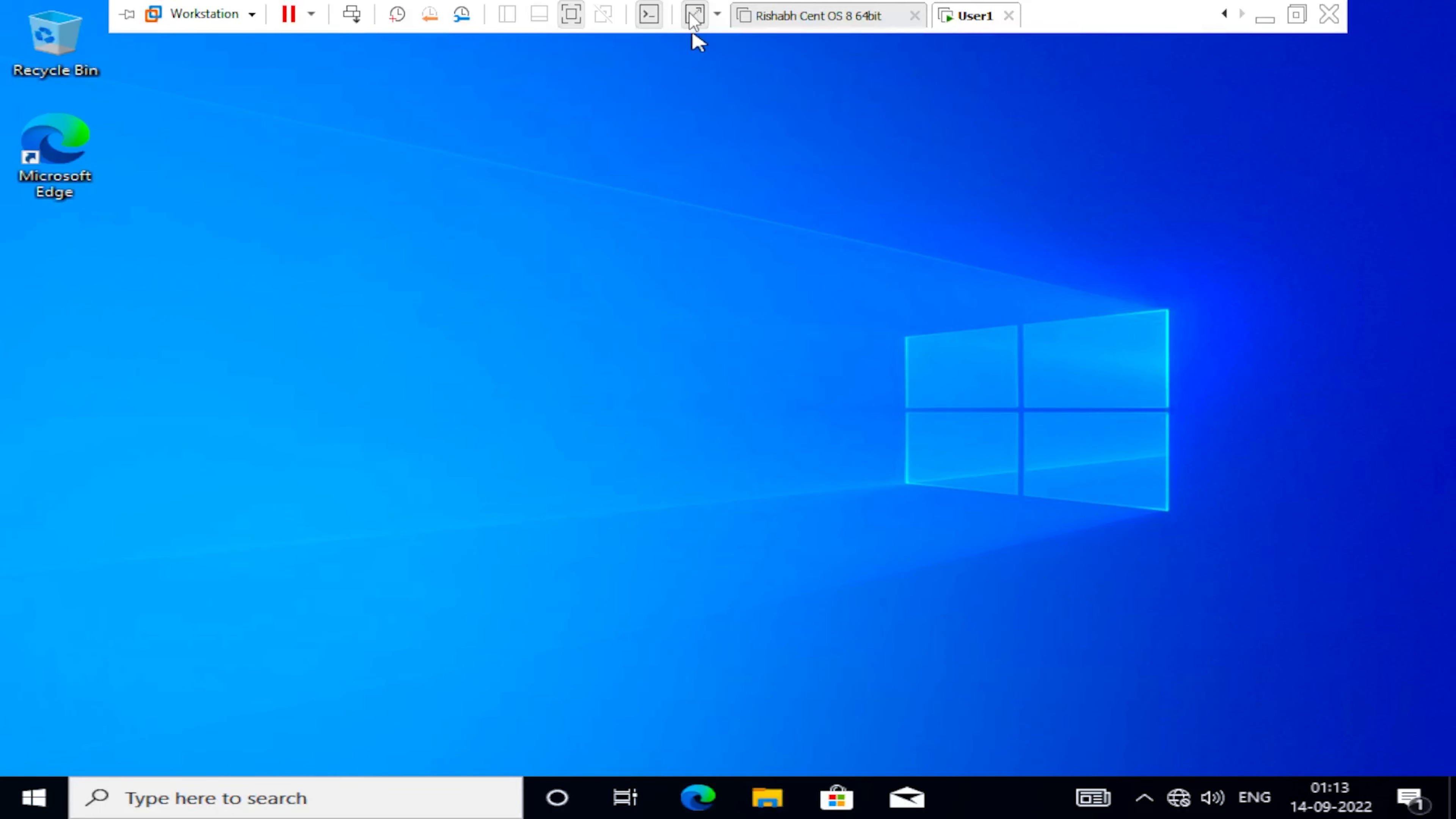
{"action": "left_click", "coordinate": [693, 19]}
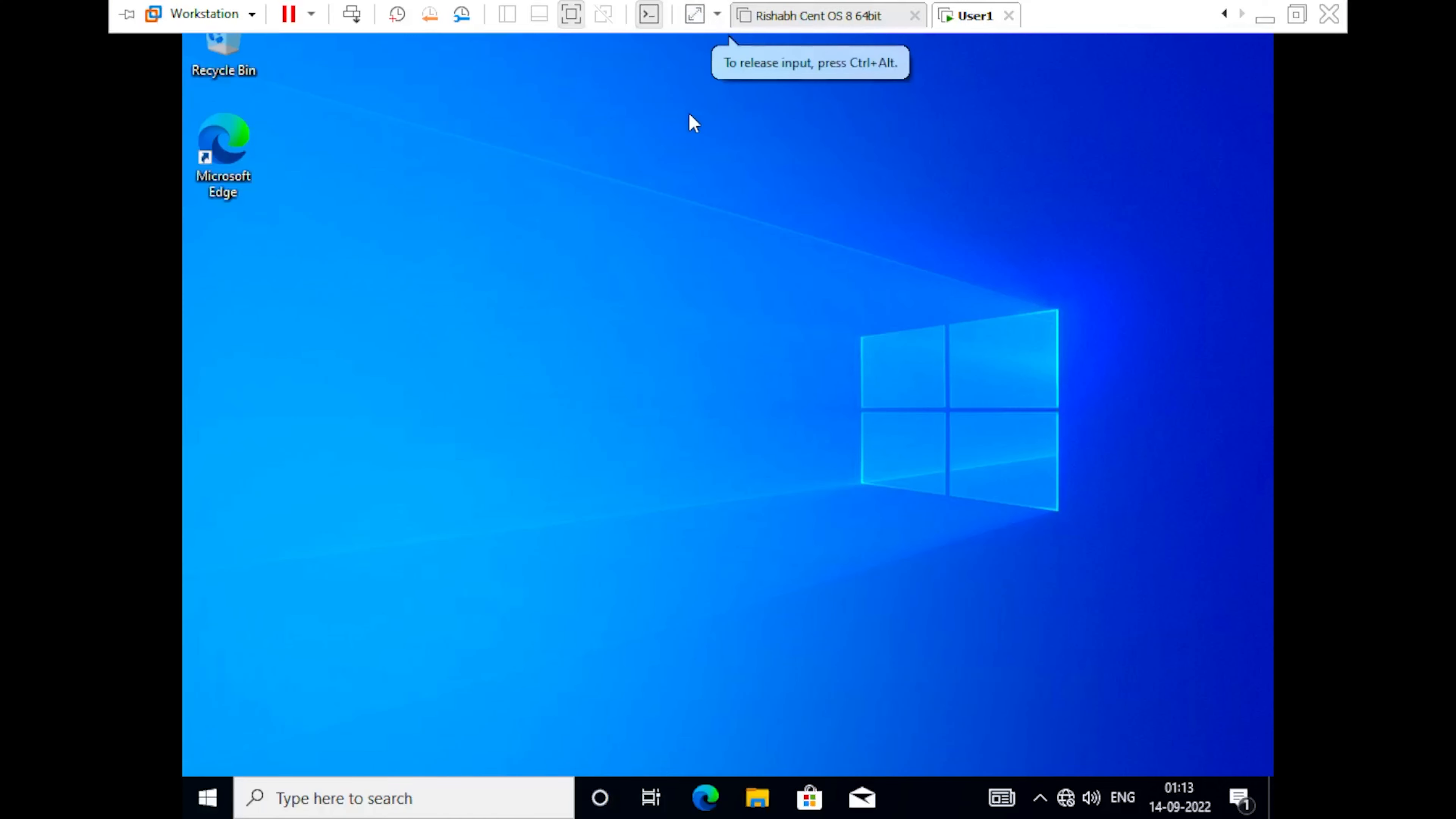
Step: Set the guest Windows display resolution to 1280 × 768, keep the changes, and close the display settings
{"action": "right_click", "coordinate": [689, 188]}
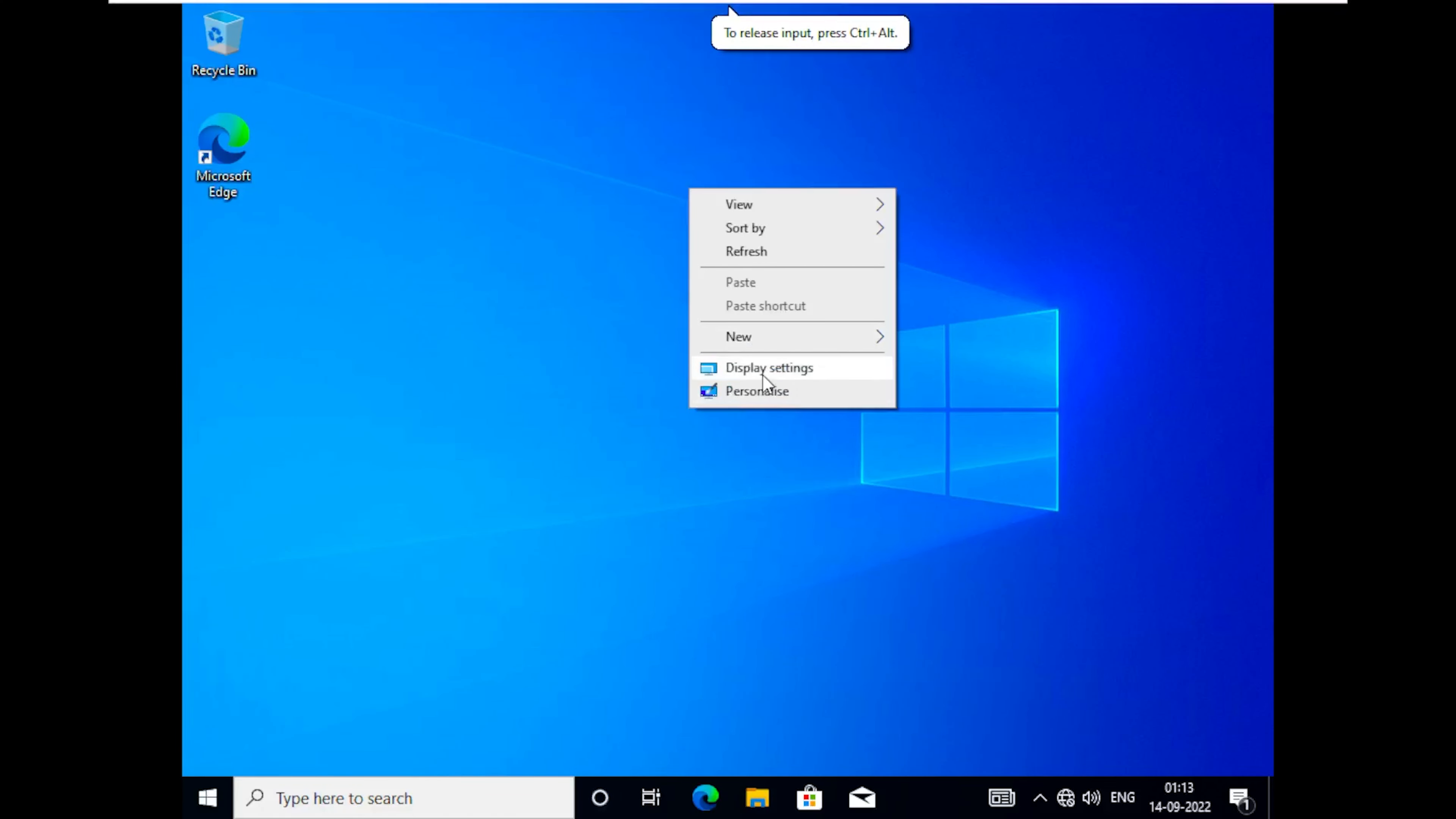
{"action": "left_click", "coordinate": [769, 370]}
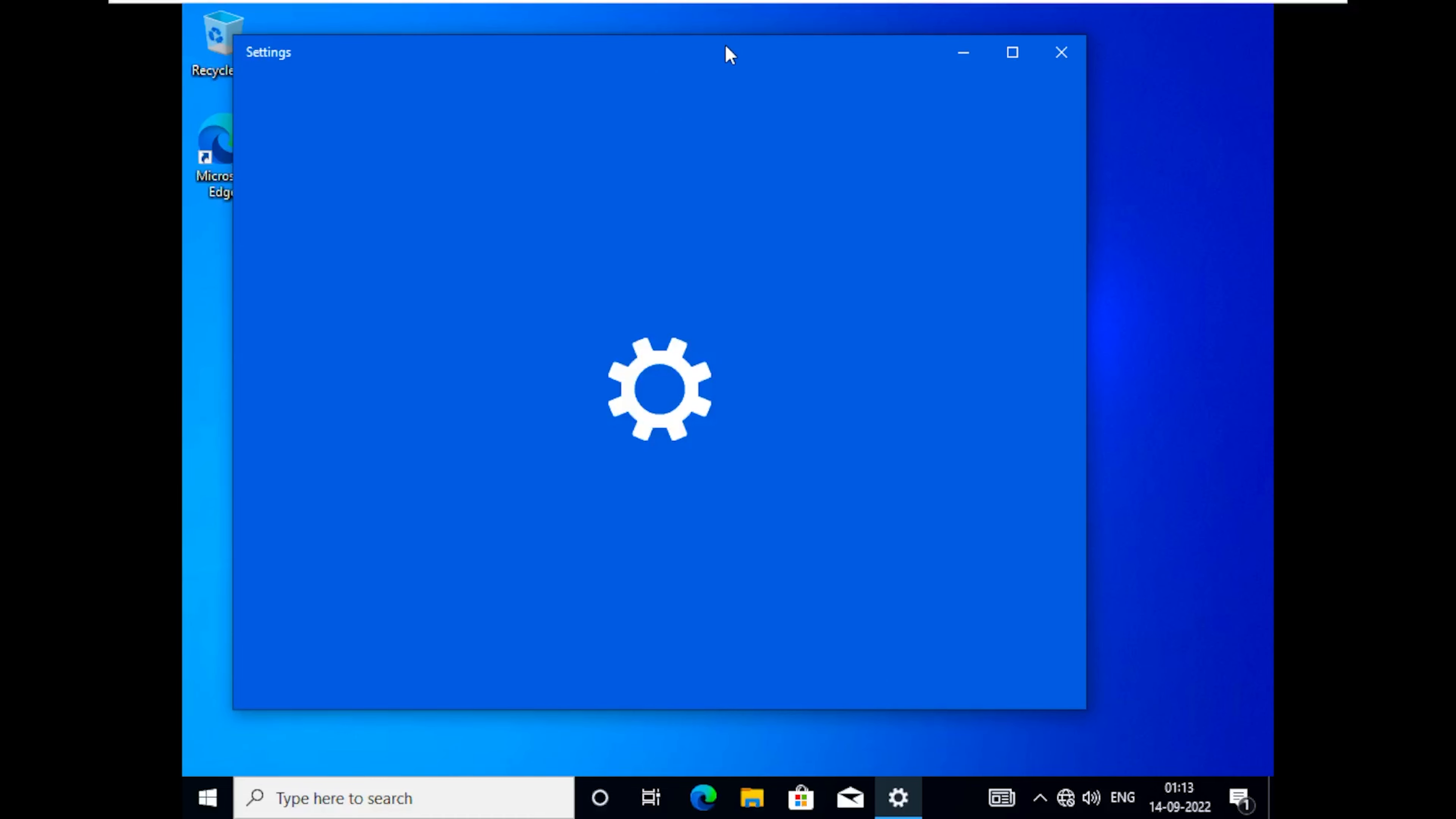
{"action": "left_click_drag", "start_coordinate": [726, 47], "coordinate": [879, 74]}
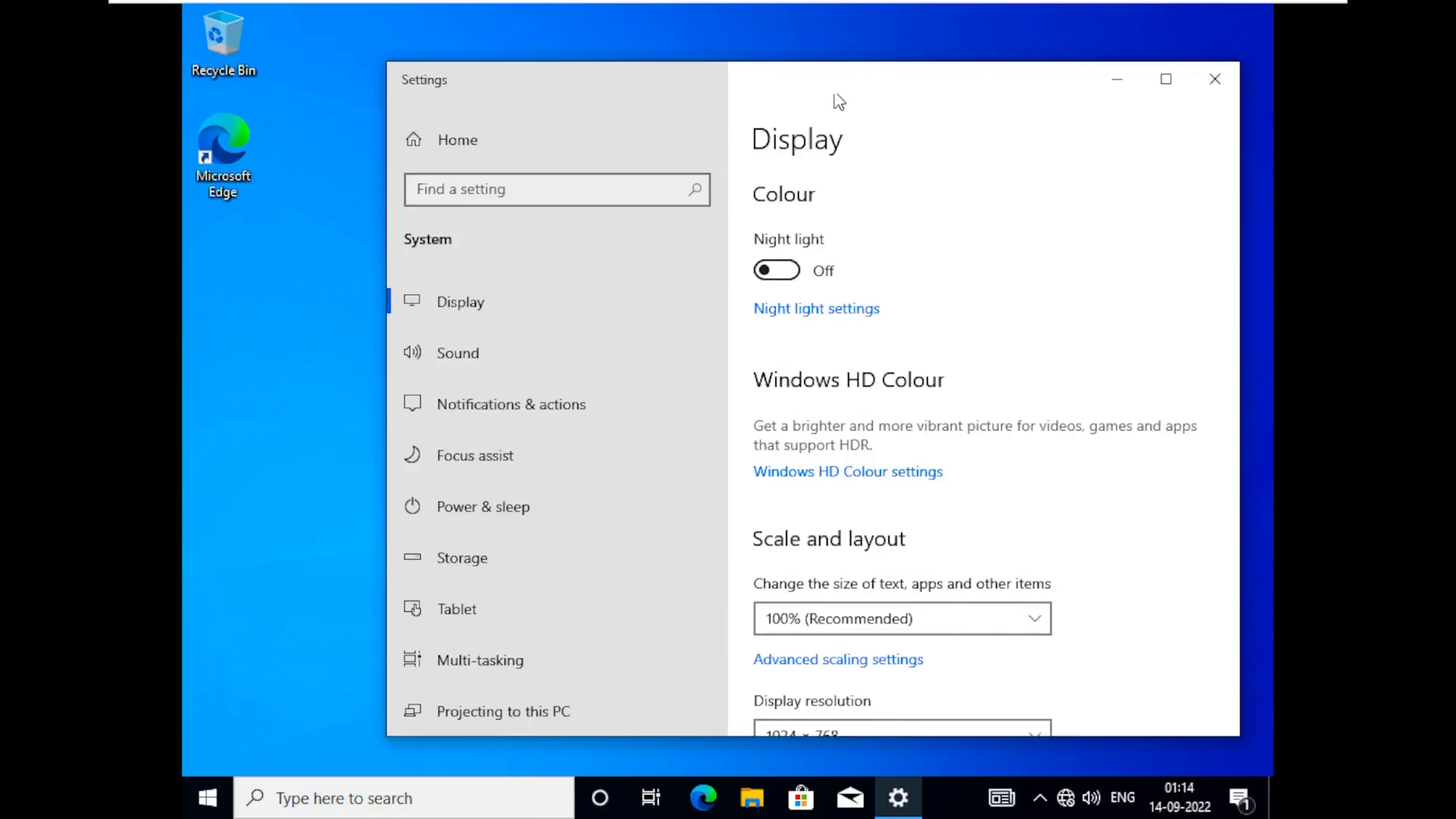
{"action": "left_click_drag", "start_coordinate": [775, 81], "coordinate": [743, 9]}
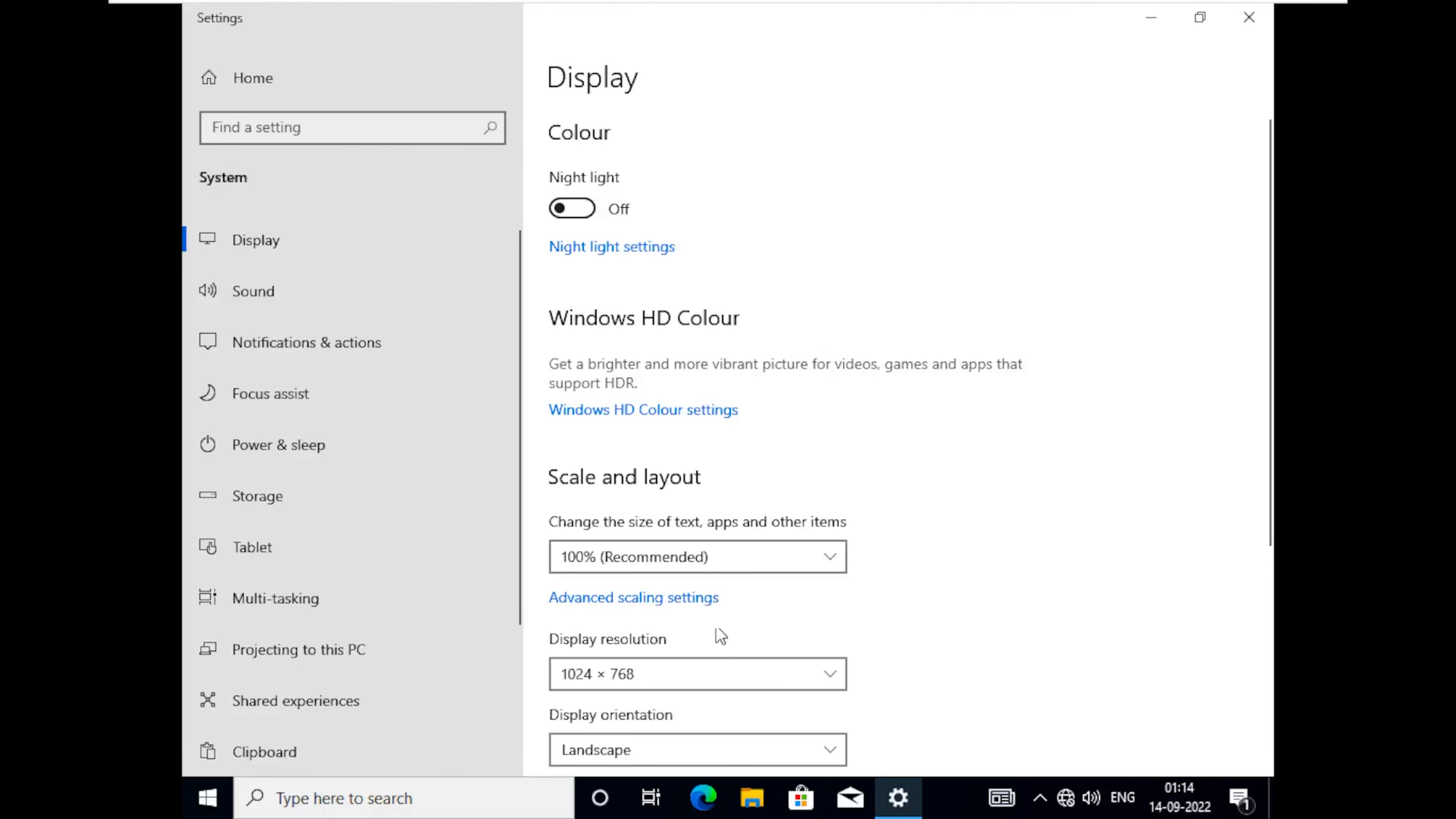
{"action": "left_click", "coordinate": [720, 676]}
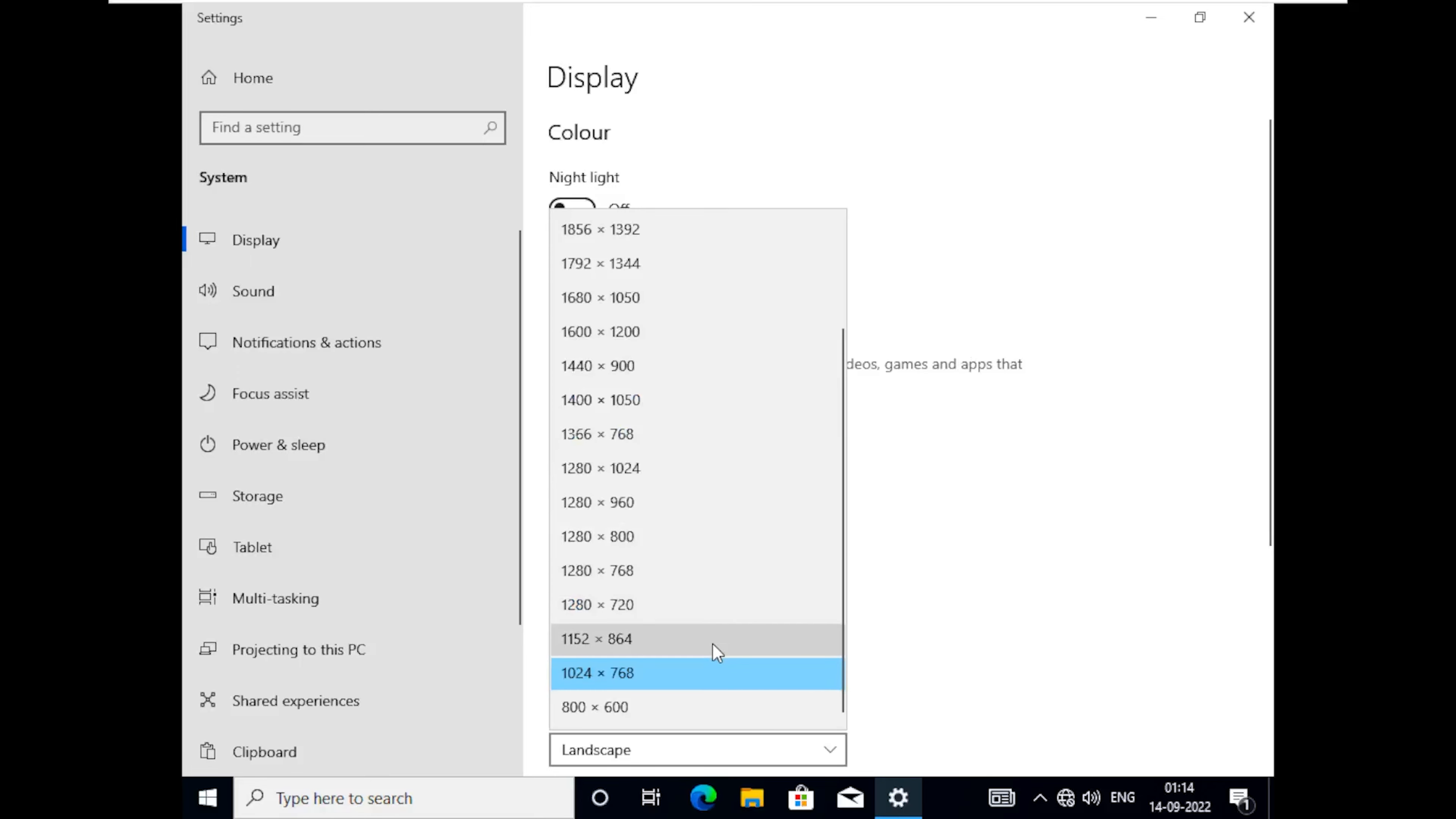
{"action": "left_click", "coordinate": [710, 580]}
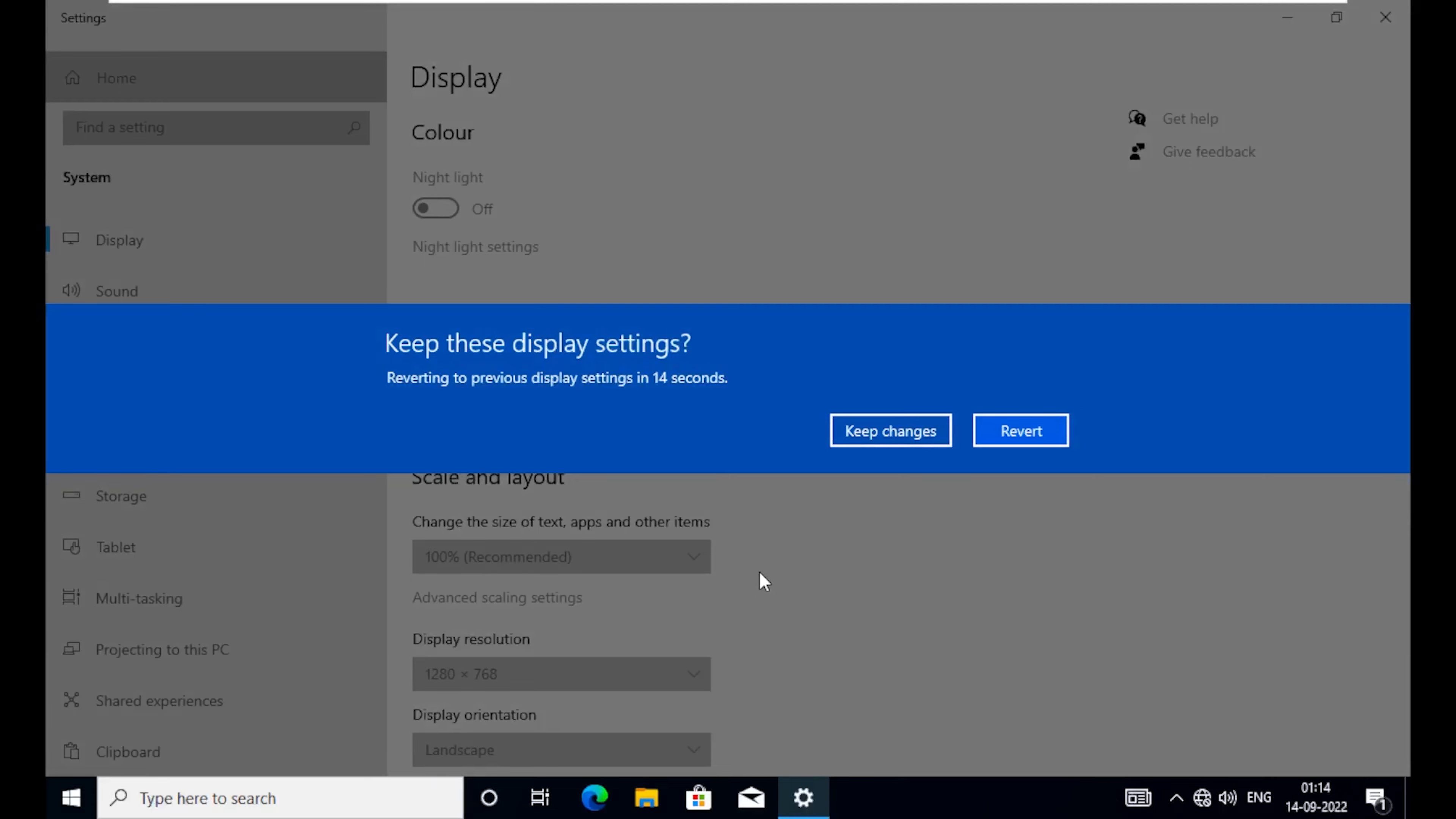
{"action": "left_click", "coordinate": [895, 428]}
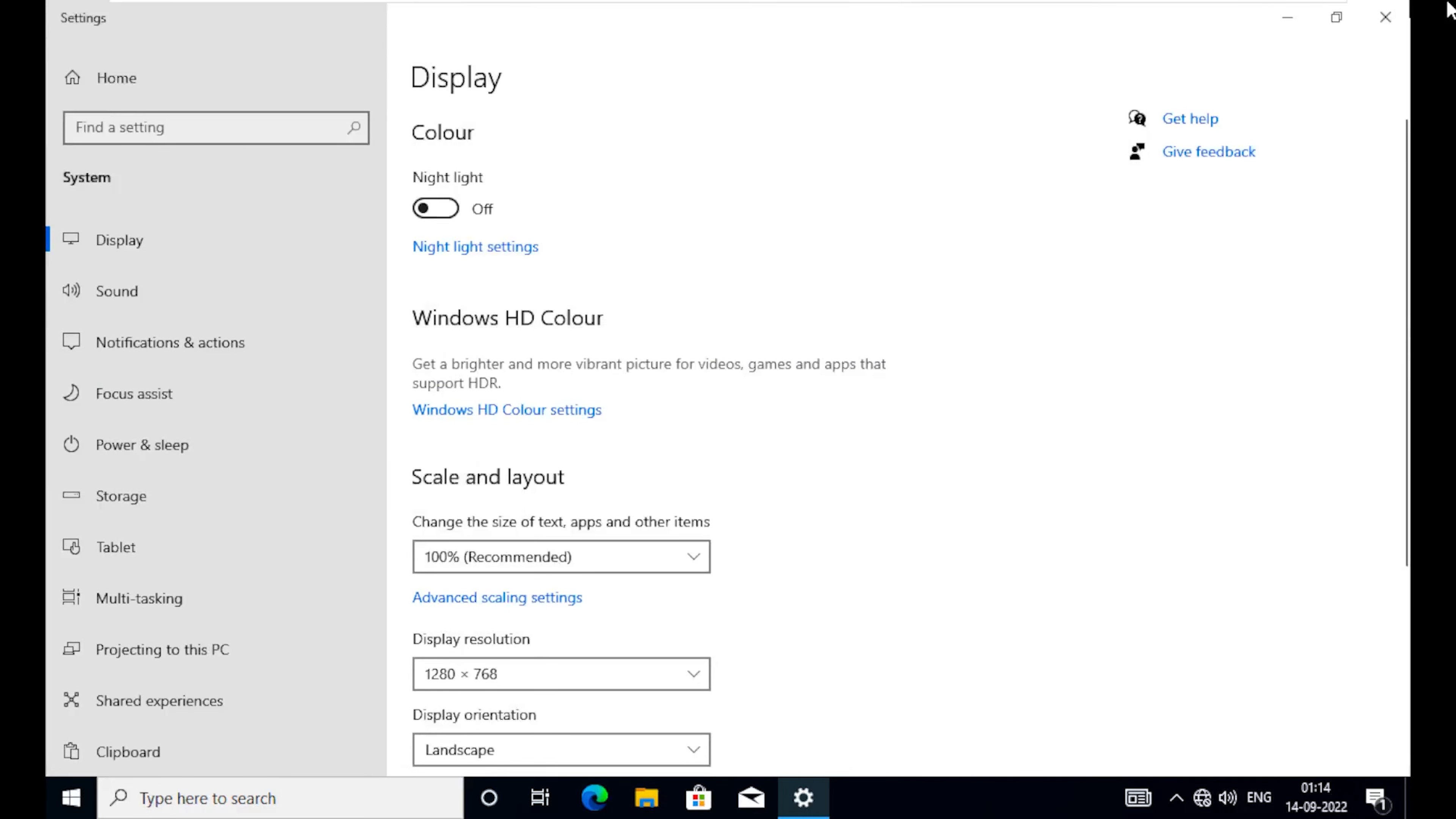
{"action": "left_click", "coordinate": [1385, 17]}
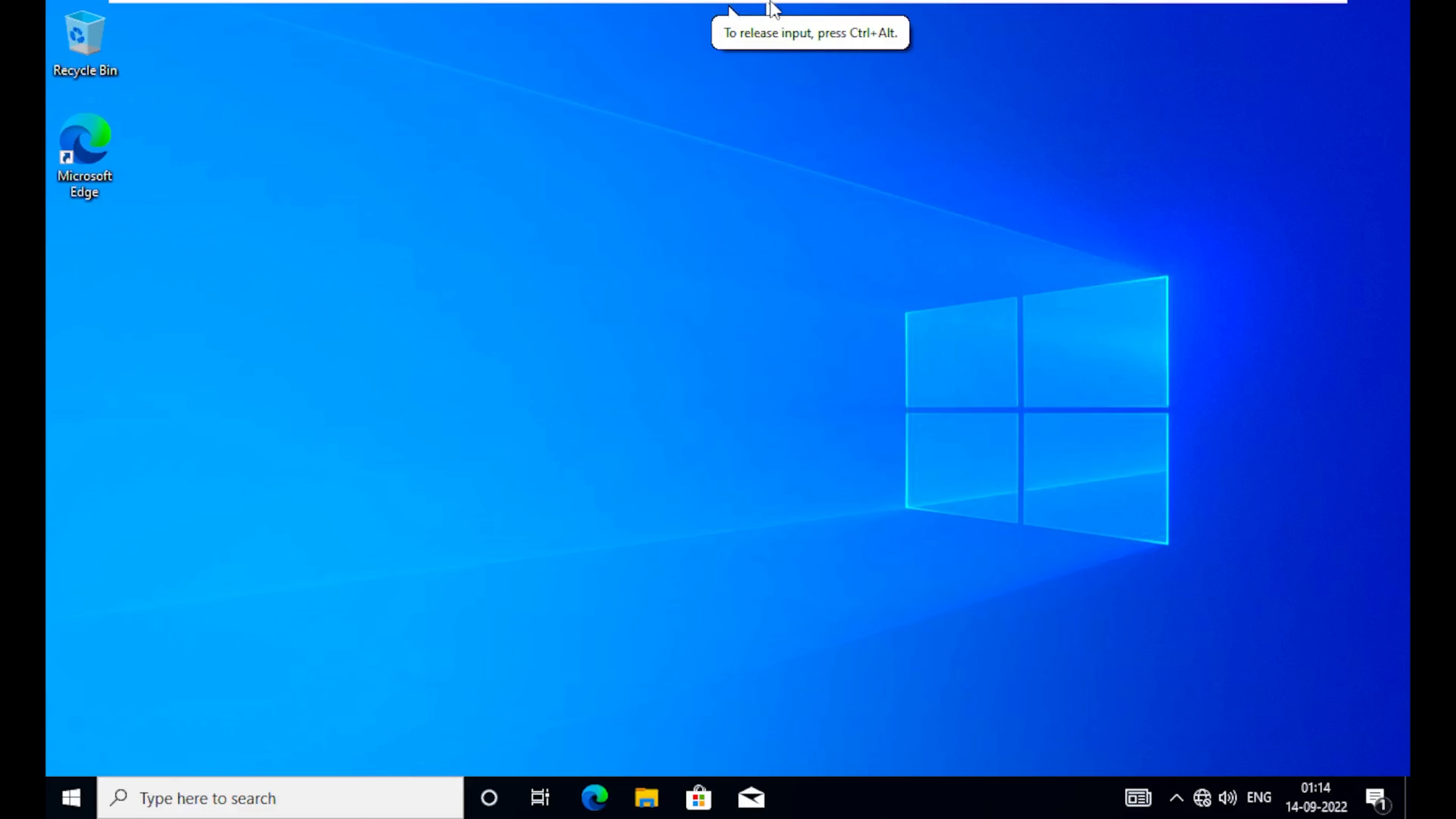
{"action": "mouse_move", "coordinate": [959, 9]}
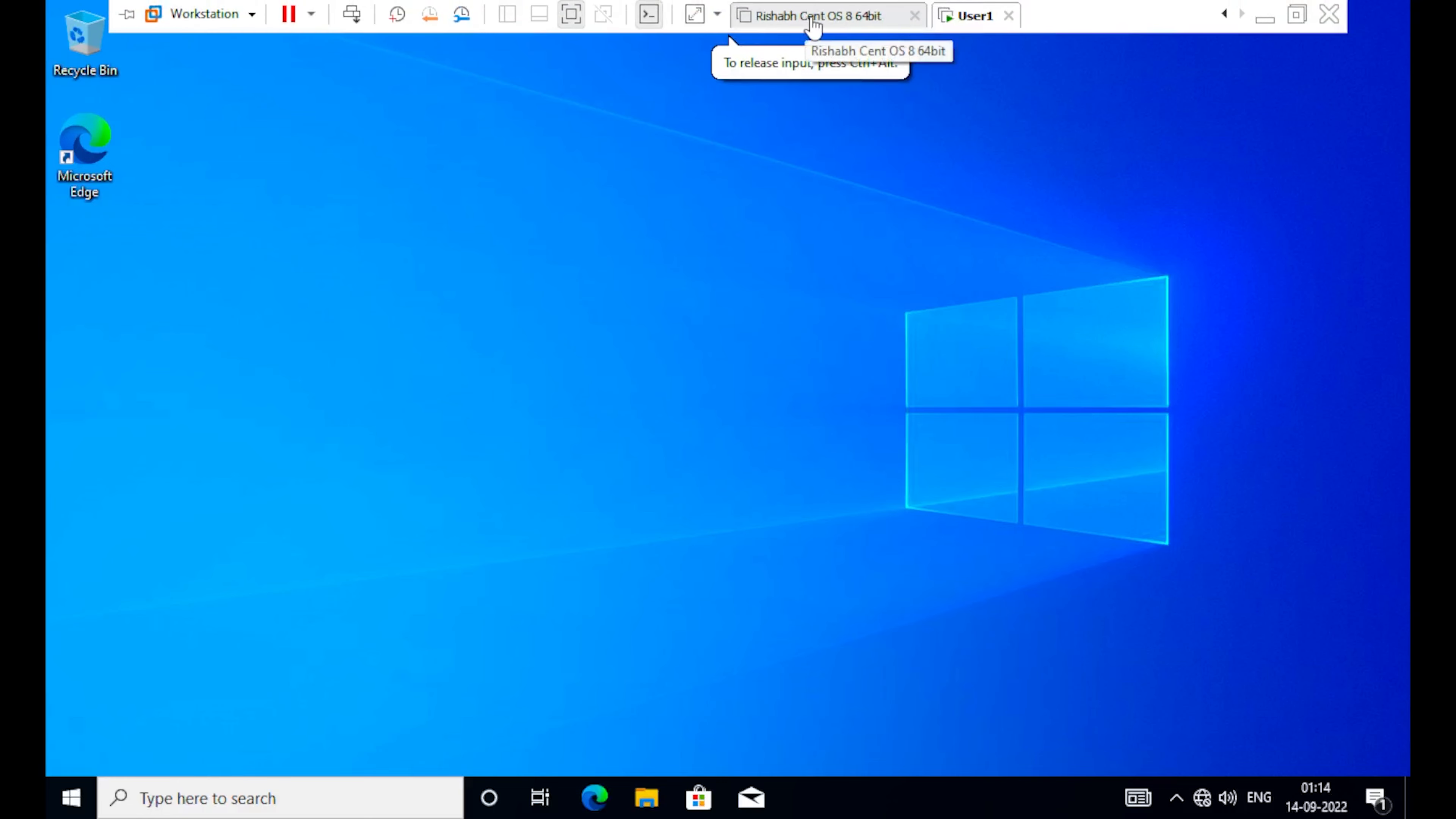